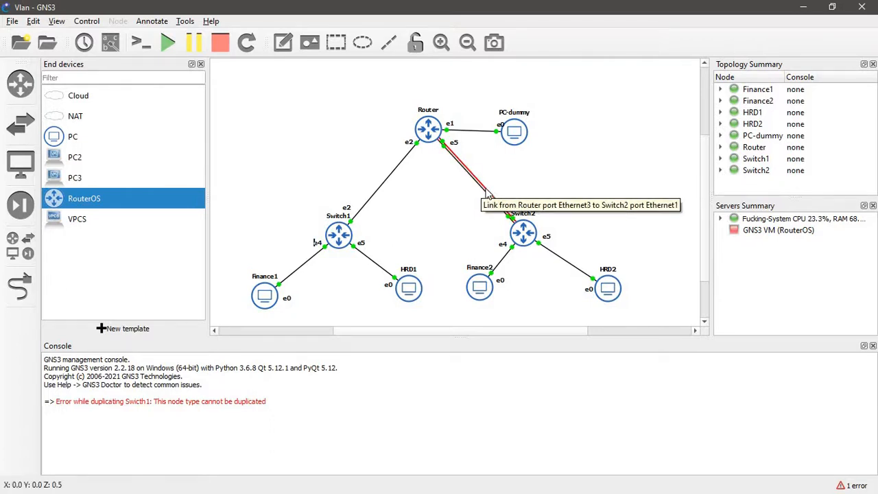
# - Delete the link from Router port Ethernet3 to Switch2 port Ethernet1
pyautogui.rightClick(487, 194)
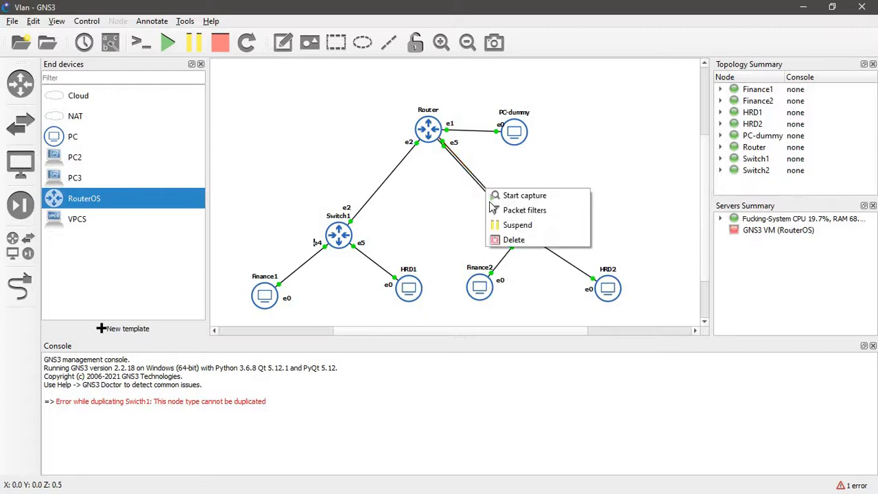
pyautogui.click(499, 240)
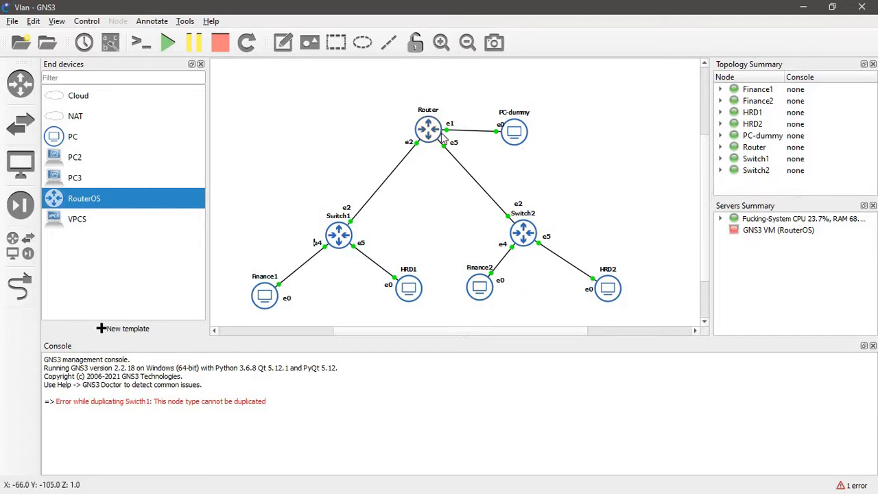
# - Review the network adapter settings in the RouterOS template configuration and close it without changes
pyautogui.rightClick(82, 195)
pyautogui.click(118, 213)
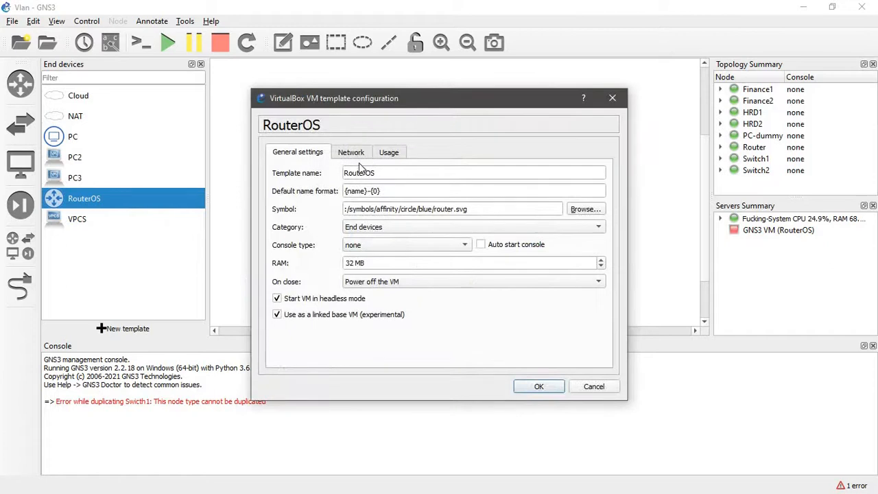
pyautogui.click(360, 153)
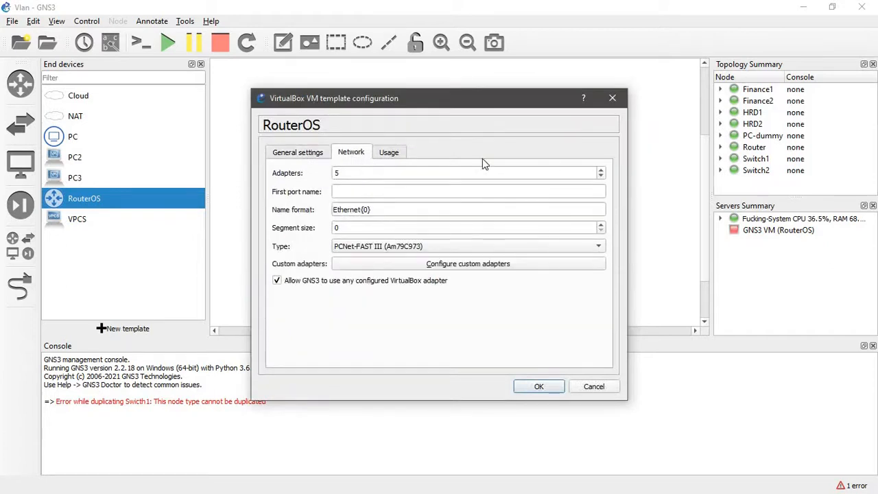
pyautogui.click(612, 98)
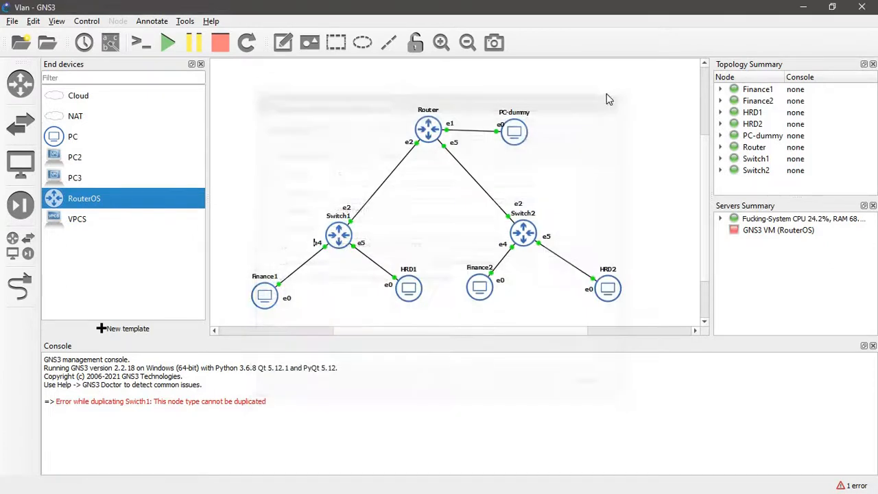
# - Delete the link between Router and PC-dummy, and reconnect Router's Ethernet0 port to PC-dummy with a new link
pyautogui.rightClick(462, 131)
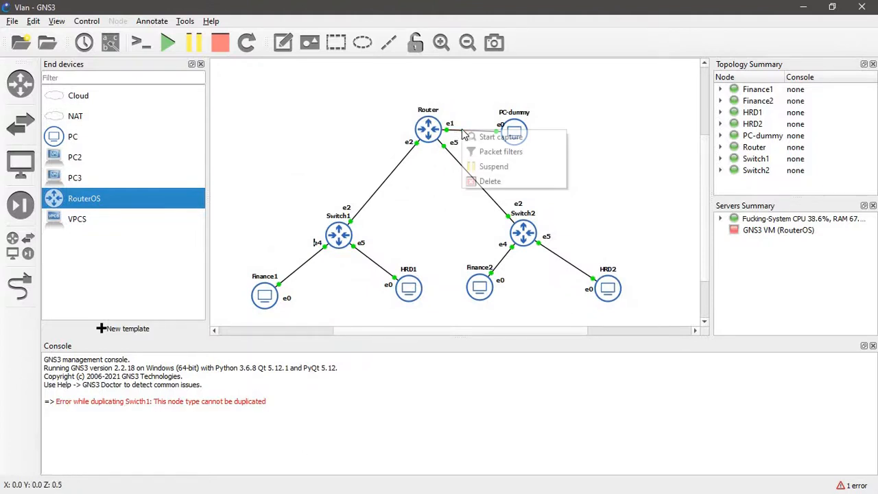
pyautogui.click(487, 181)
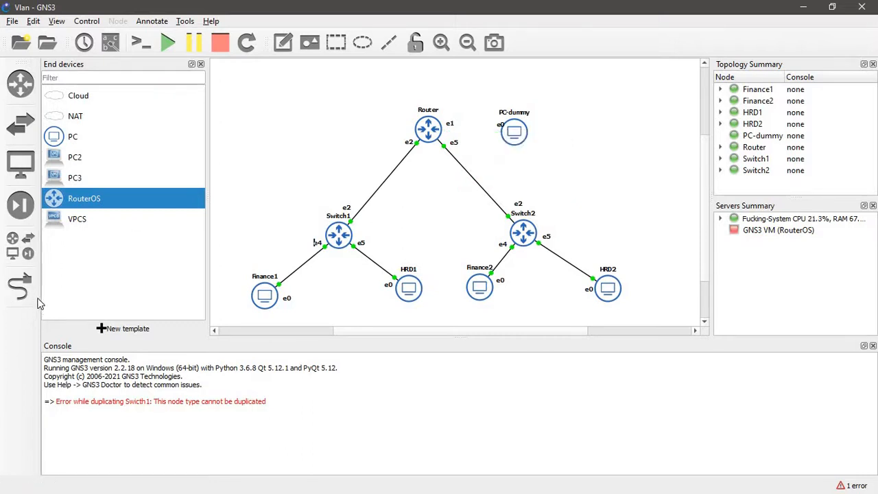
pyautogui.click(20, 286)
pyautogui.click(446, 135)
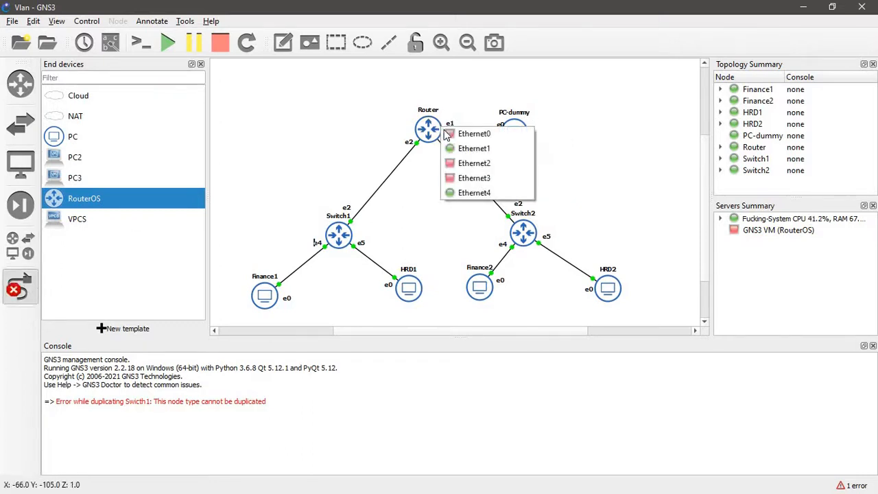
pyautogui.click(490, 134)
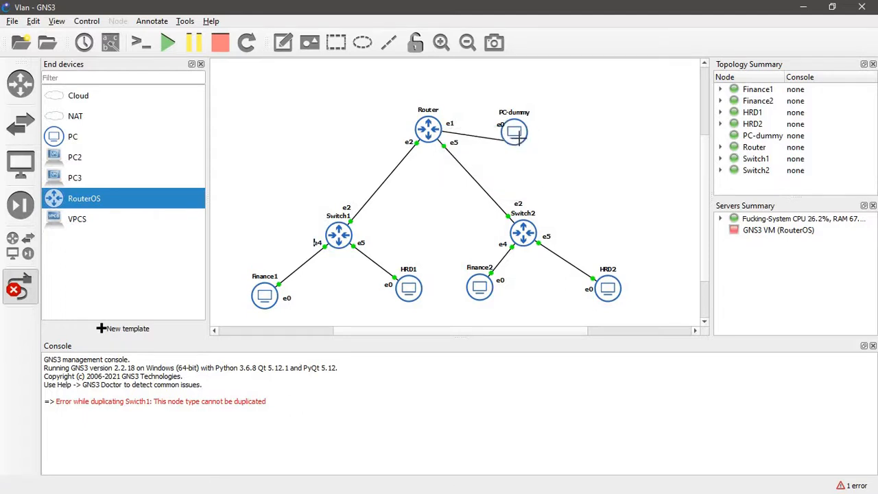
pyautogui.click(519, 135)
pyautogui.click(527, 142)
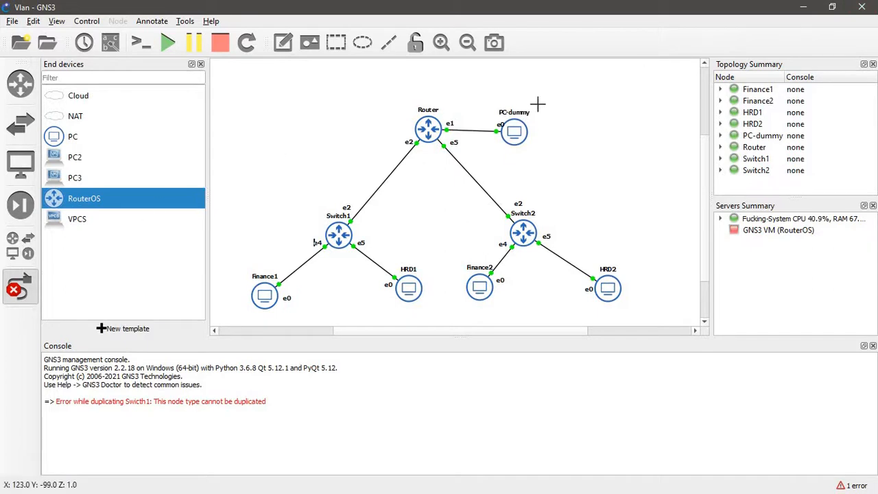
pyautogui.click(21, 287)
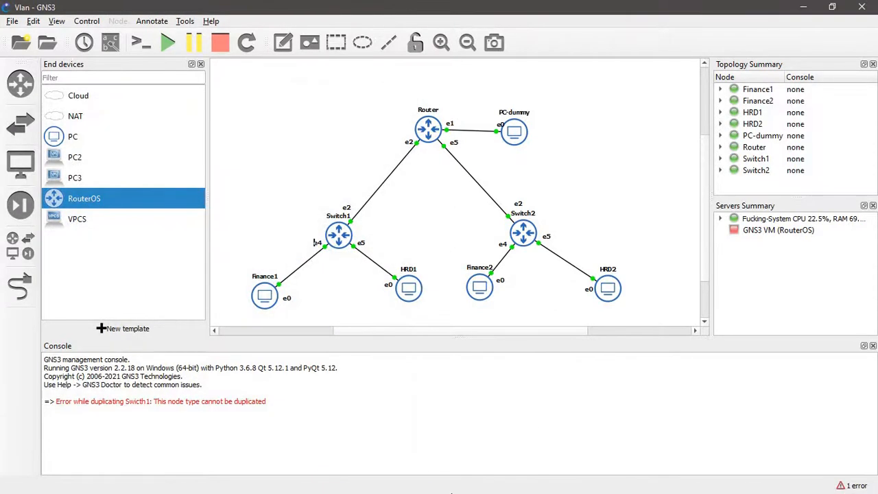
# - Launch WinBox in the PC-dummy virtual machine and try to connect to 08:00:27:E1:56:5C as admin
pyautogui.click(803, 7)
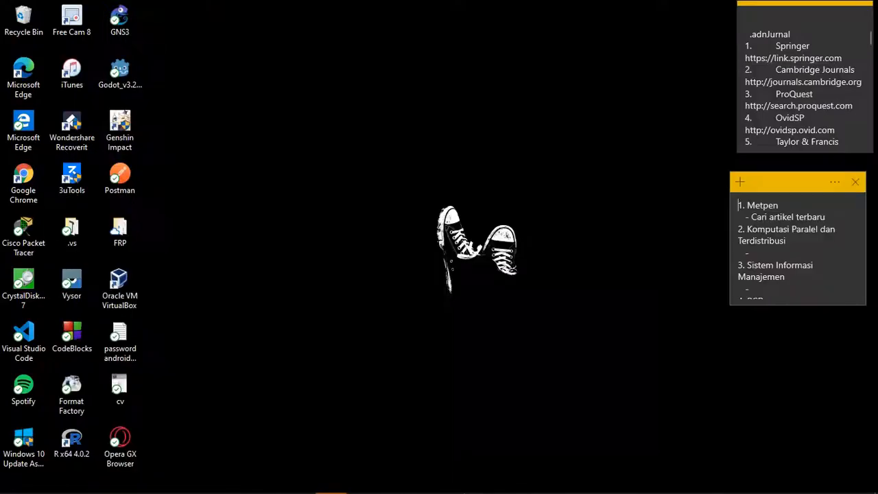
pyautogui.moveTo(430, 478)
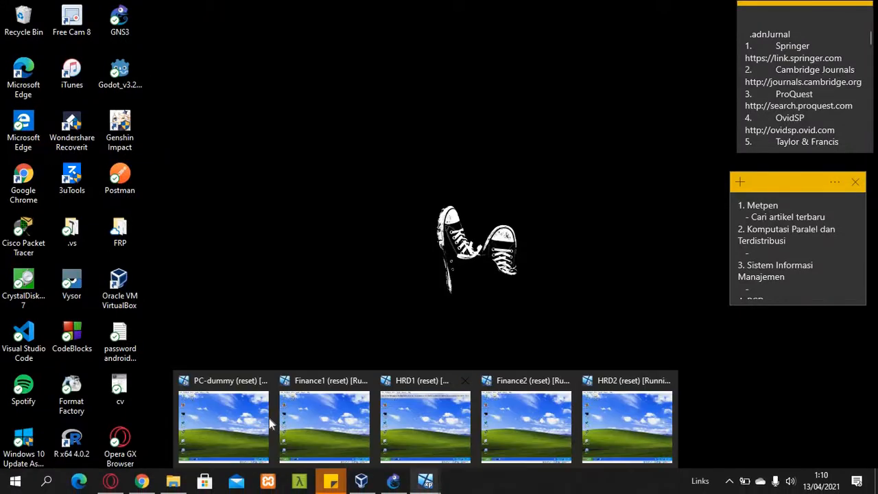
pyautogui.click(232, 407)
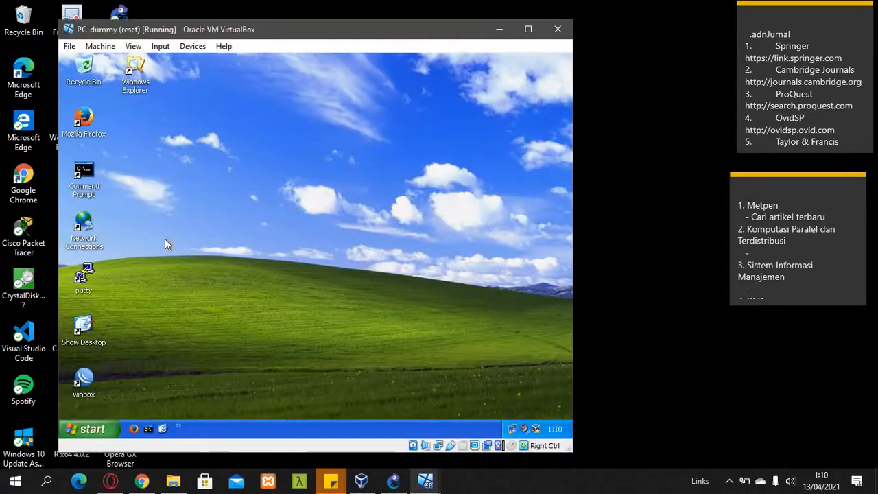
pyautogui.click(392, 480)
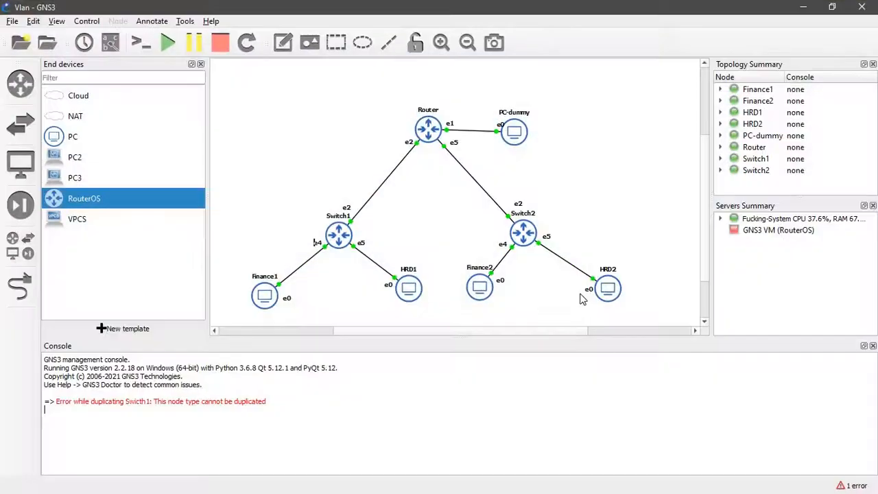
pyautogui.hotkey('alt', 'Tab')
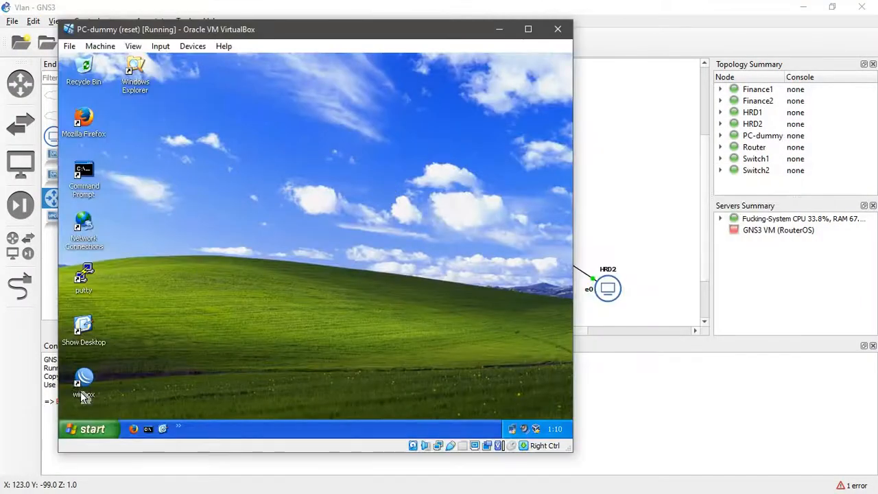
pyautogui.doubleClick(84, 381)
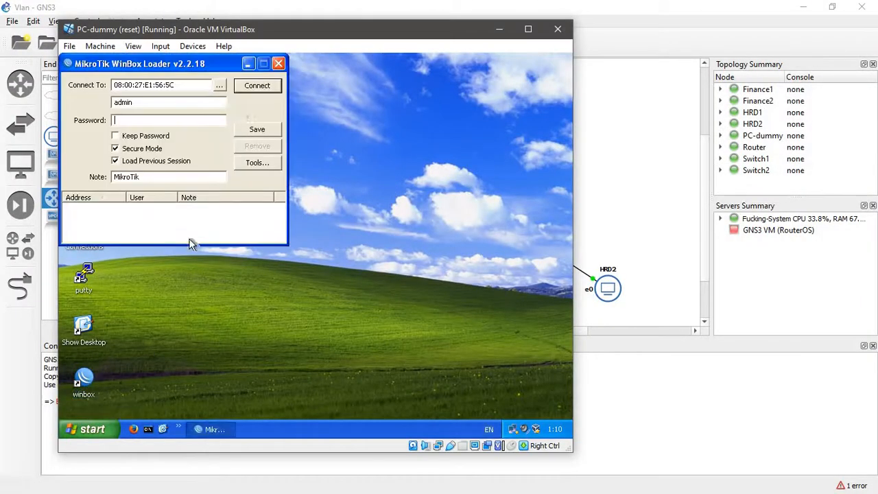
pyautogui.click(255, 86)
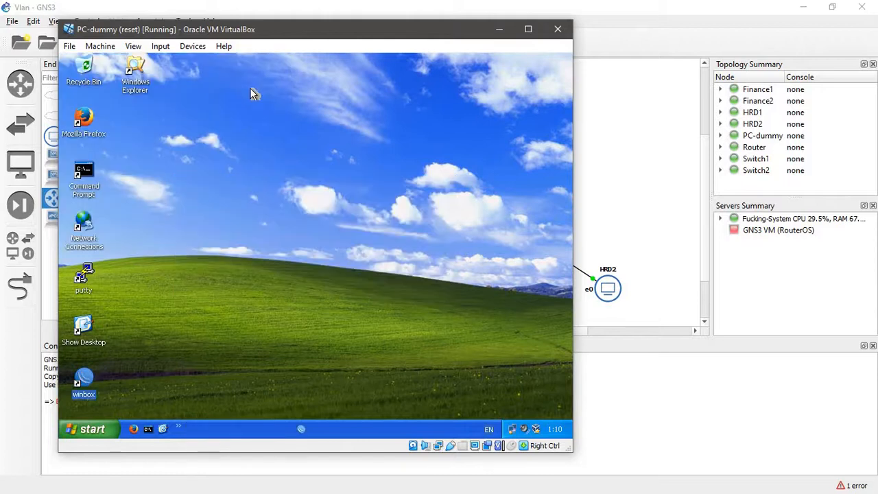
pyautogui.click(316, 277)
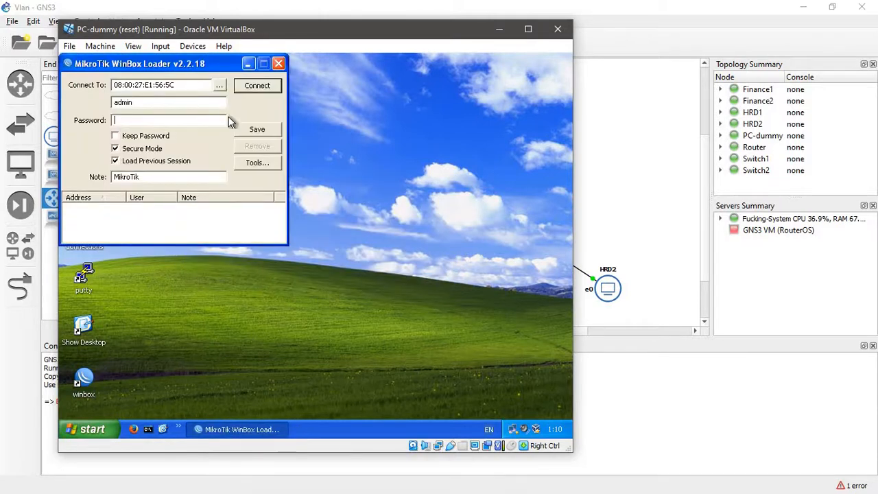
# - Look for discoverable routers in WinBox and retry the connection to 08:00:27:E1:56:5C
pyautogui.click(218, 85)
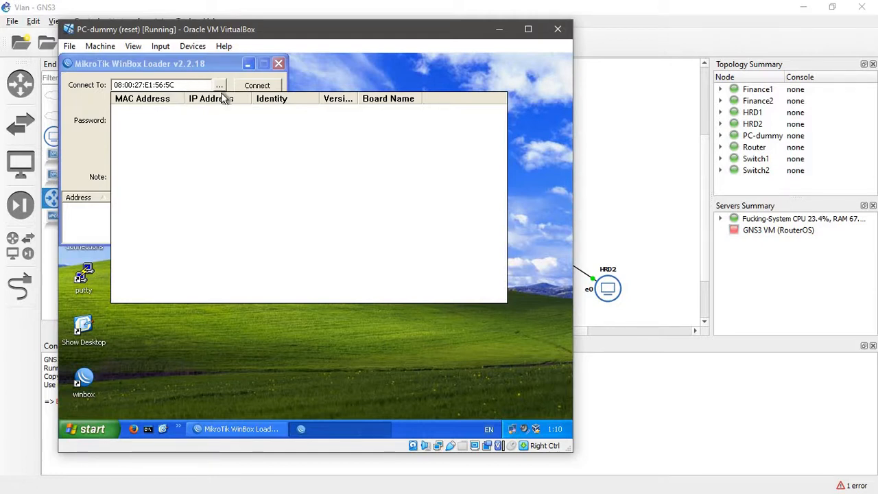
pyautogui.click(257, 86)
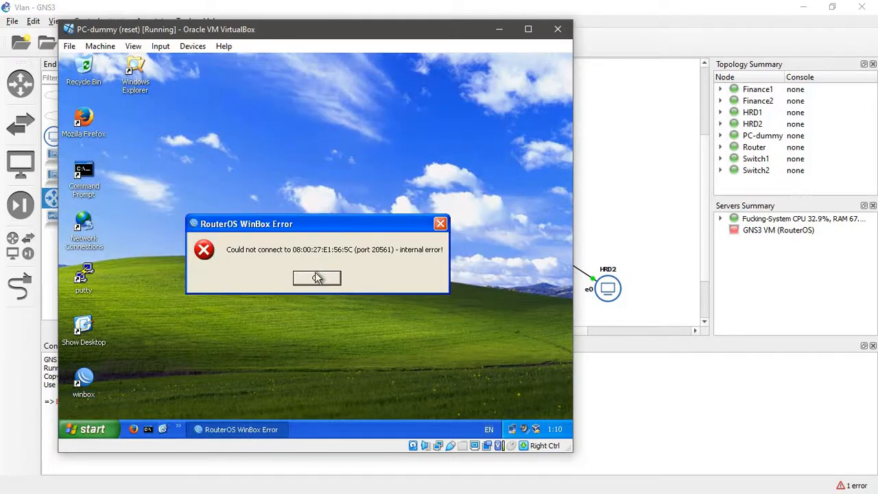
pyautogui.click(312, 276)
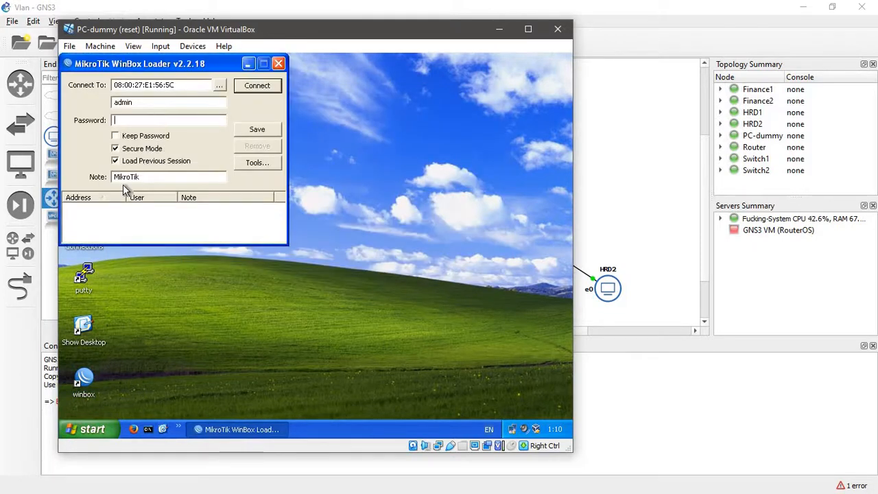
# - Check WinBox's list of discovered routers again, close WinBox and return to the GNS3 topology
pyautogui.click(225, 87)
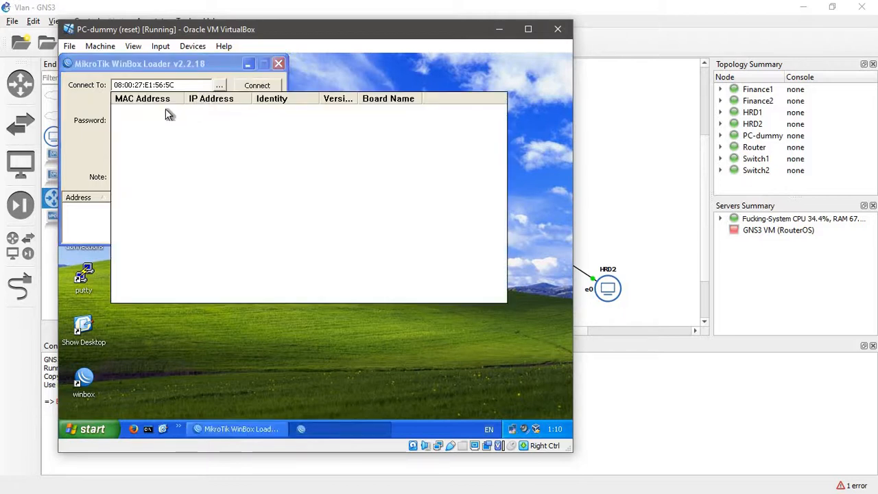
pyautogui.click(279, 64)
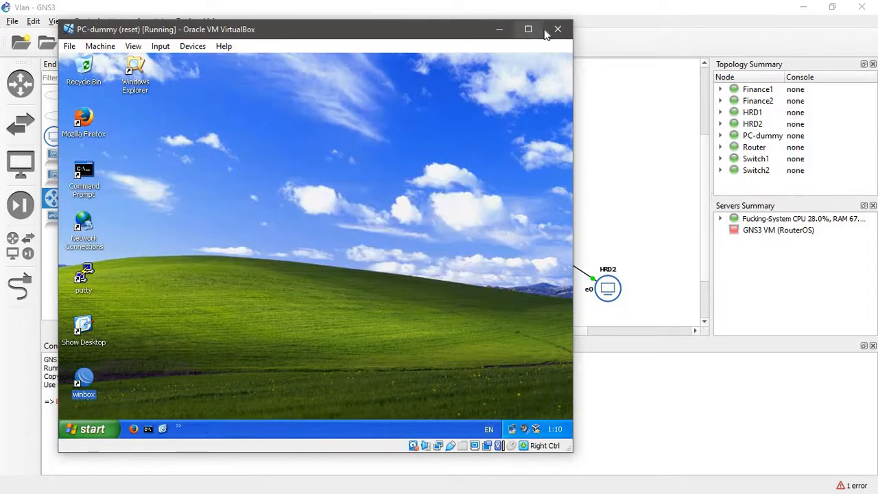
pyautogui.click(499, 31)
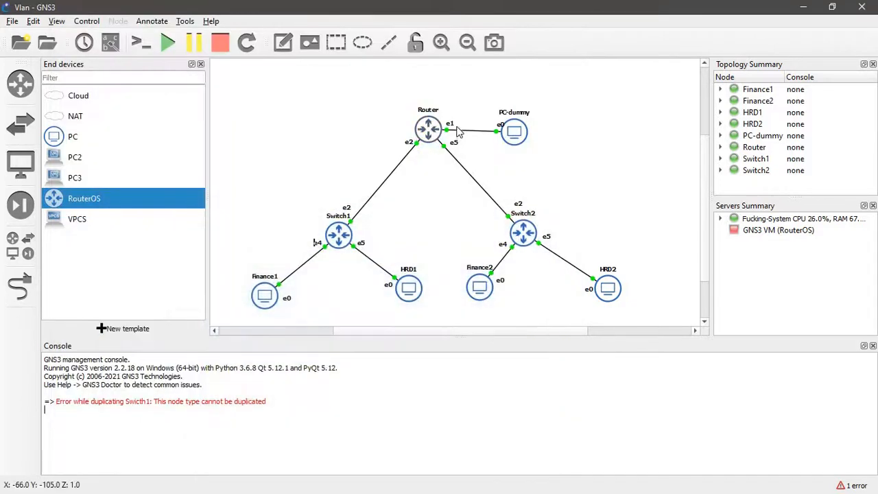
# - Restart the PC-dummy node by stopping it and starting it again
pyautogui.rightClick(520, 137)
pyautogui.click(537, 185)
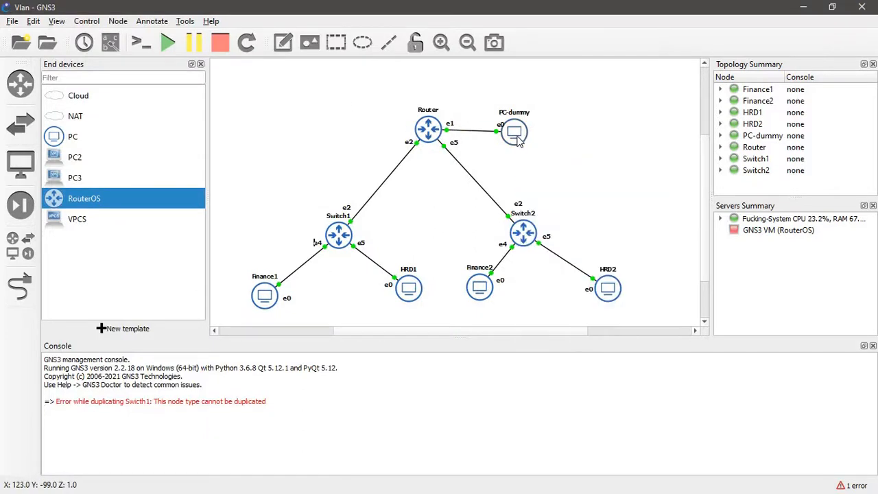
pyautogui.rightClick(520, 137)
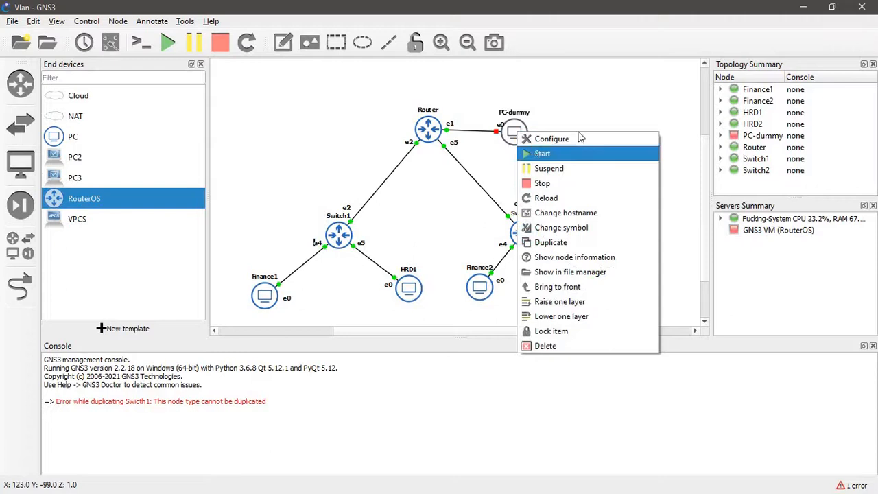
pyautogui.click(569, 154)
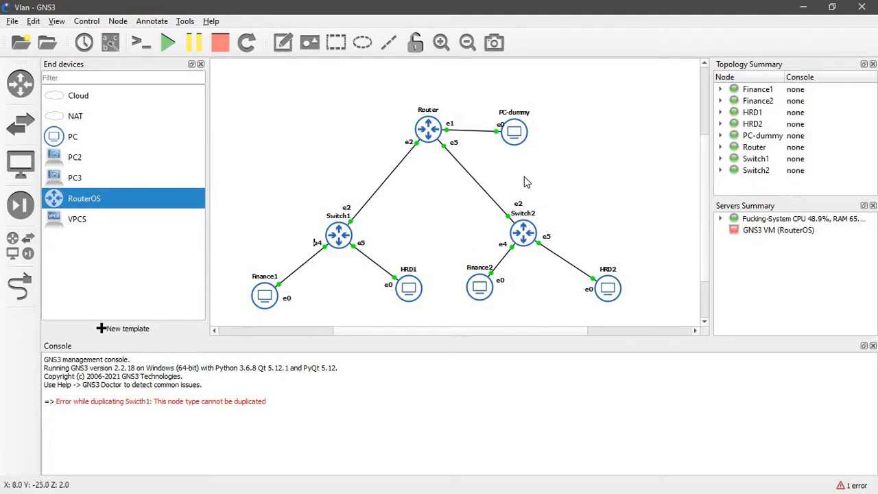
# - Switch to Oracle VM VirtualBox Manager, check the preview of the PC-dummy machine, and return to the GNS3 topology
pyautogui.hotkey('alt', 'Tab')
pyautogui.hotkey('alt', 'Tab')
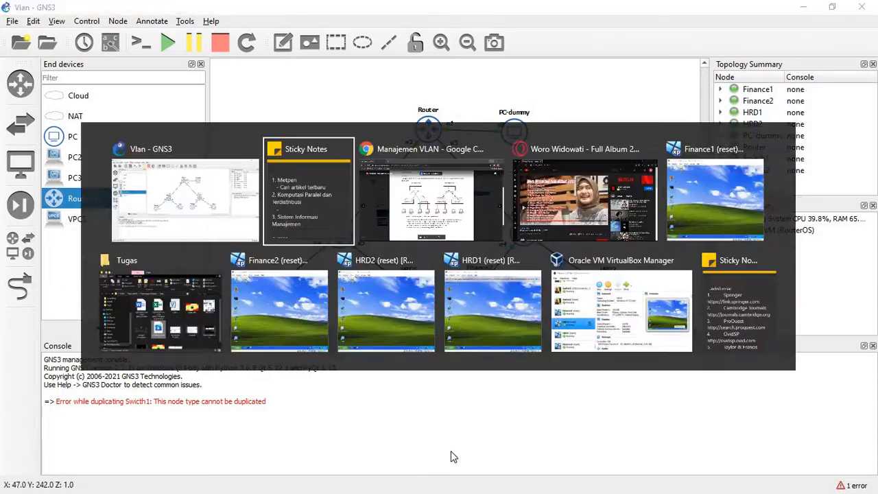
pyautogui.hotkey('alt', 'Tab')
pyautogui.hotkey('alt', 'Tab')
pyautogui.hotkey('alt', 'Tab')
pyautogui.hotkey('alt', 'Tab')
pyautogui.hotkey('alt', 'Tab')
pyautogui.hotkey('alt', 'Tab')
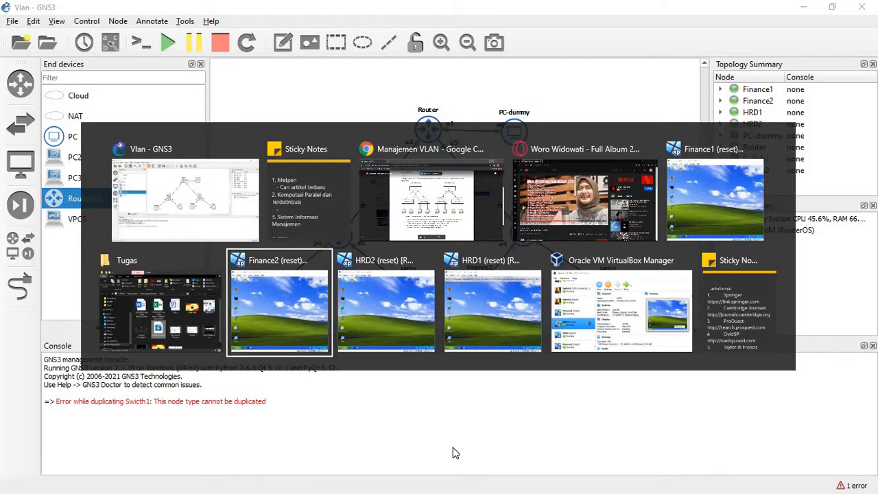
pyautogui.hotkey('alt', 'Tab')
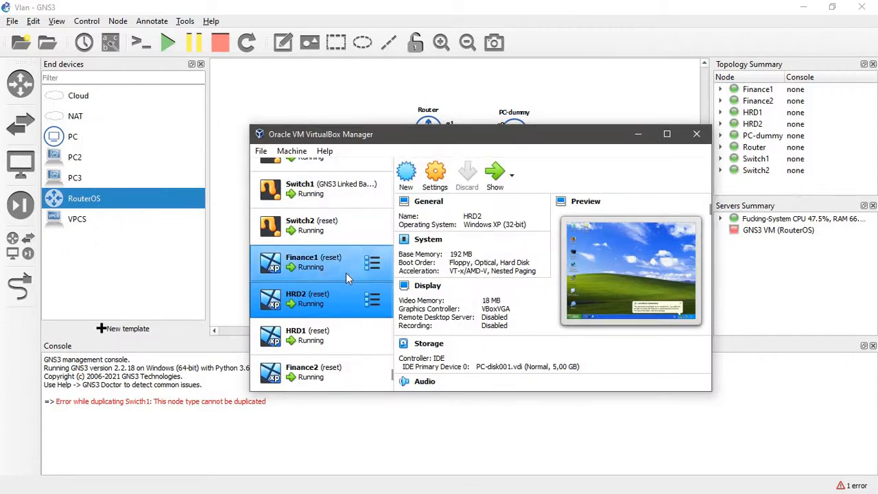
pyautogui.scroll(2, 312, 218)
pyautogui.click(315, 199)
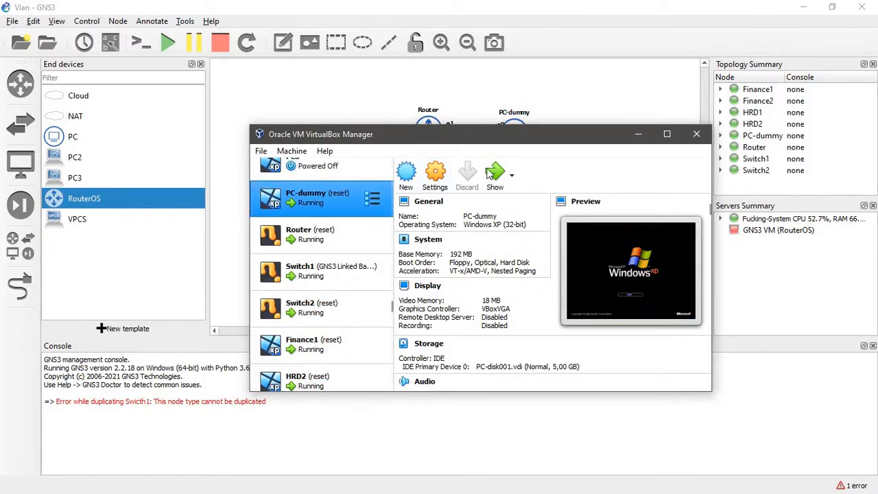
pyautogui.click(638, 134)
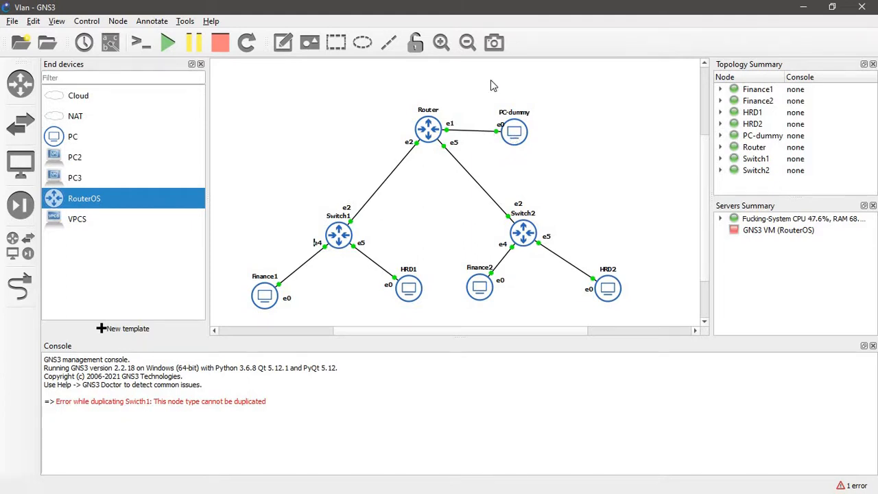
# - Minimize GNS3 and move the PC-dummy virtual machine window higher so it fits fully on the desktop
pyautogui.click(803, 6)
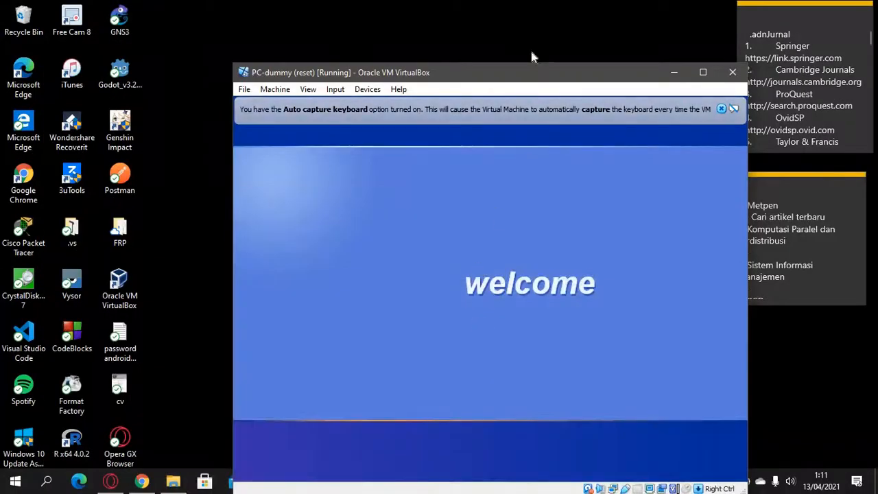
pyautogui.moveTo(533, 72); pyautogui.dragTo(524, 14)
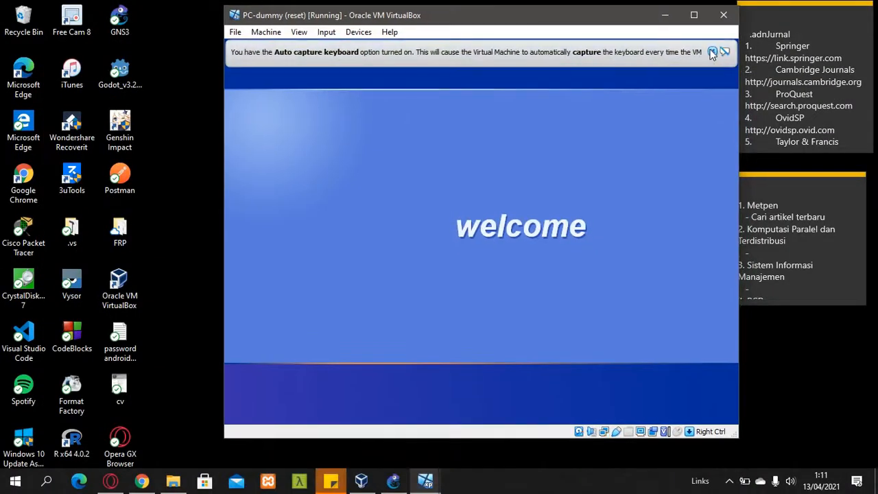
# - Dismiss the keyboard capture notice in the PC-dummy virtual machine and keep its window in front while it starts up
pyautogui.click(718, 52)
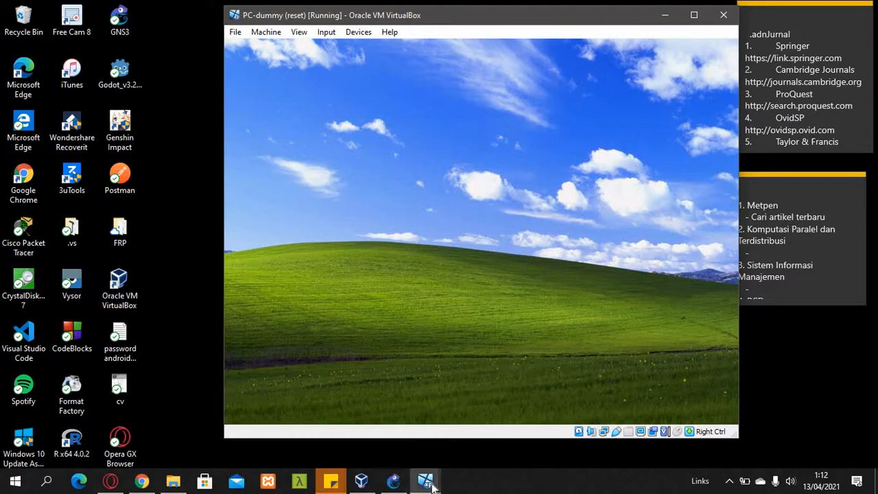
pyautogui.moveTo(429, 484)
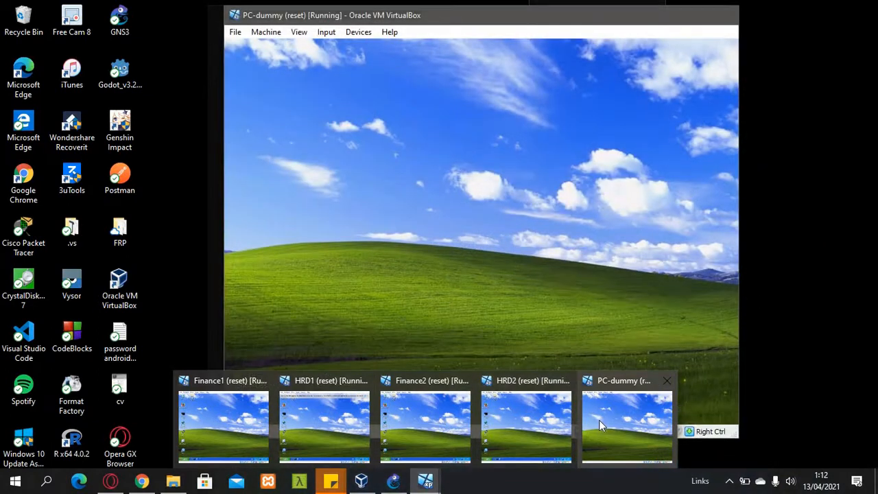
pyautogui.click(599, 425)
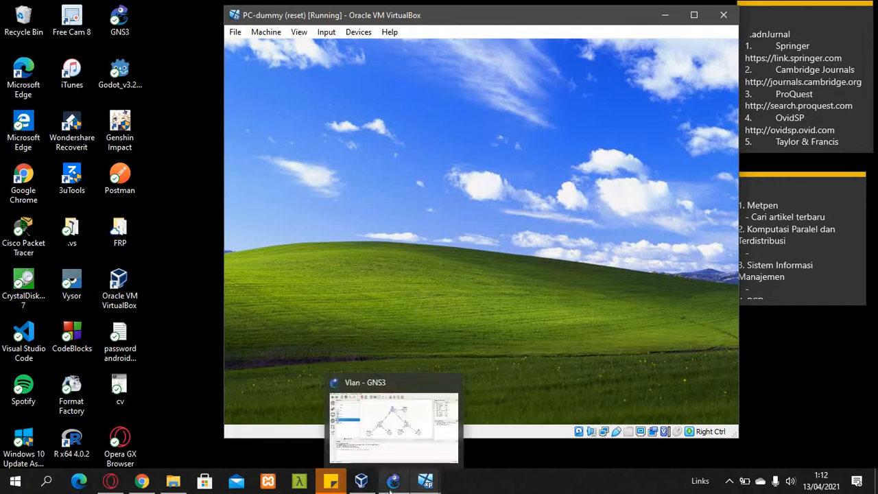
pyautogui.click(423, 427)
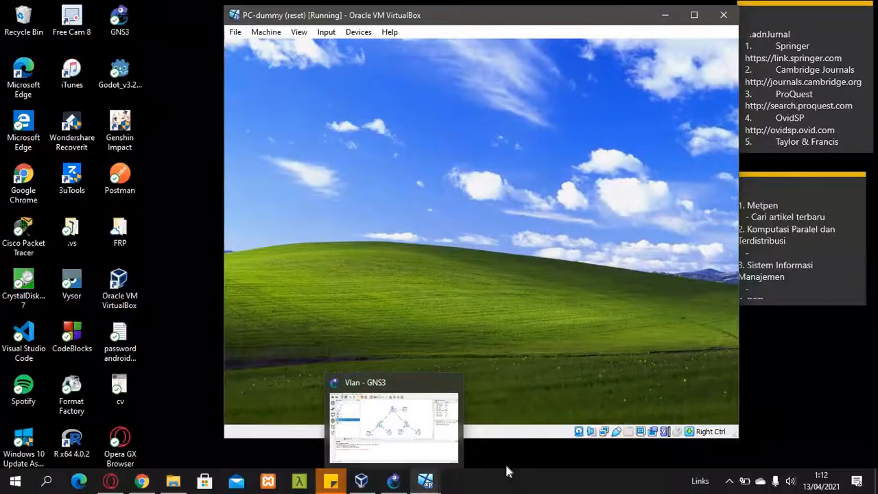
pyautogui.moveTo(432, 482)
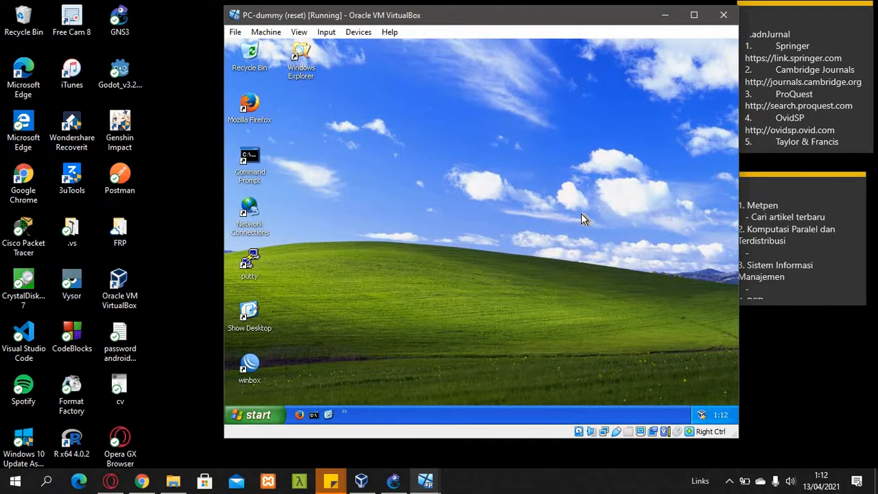
# - Launch WinBox on PC-dummy, connect to the discovered MikroTik router 08:00:27:E1:56:5C, and move the WinBox window slightly higher
pyautogui.doubleClick(251, 367)
pyautogui.click(385, 72)
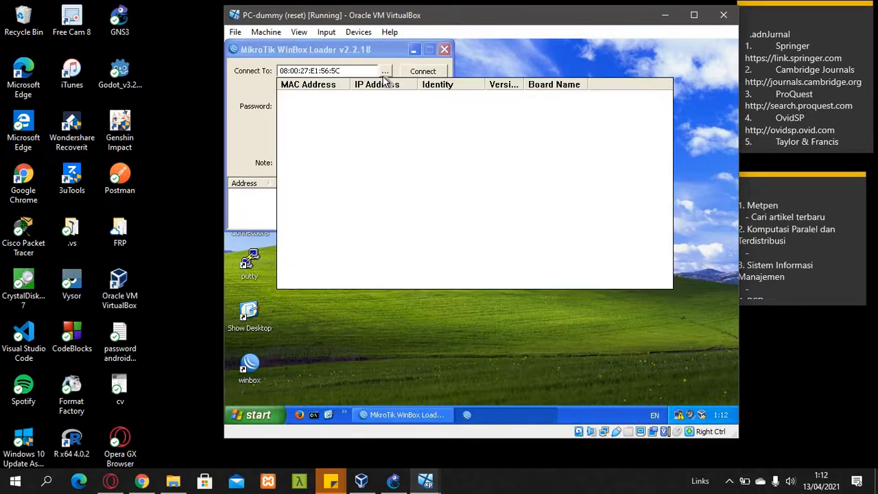
pyautogui.click(308, 101)
pyautogui.click(416, 72)
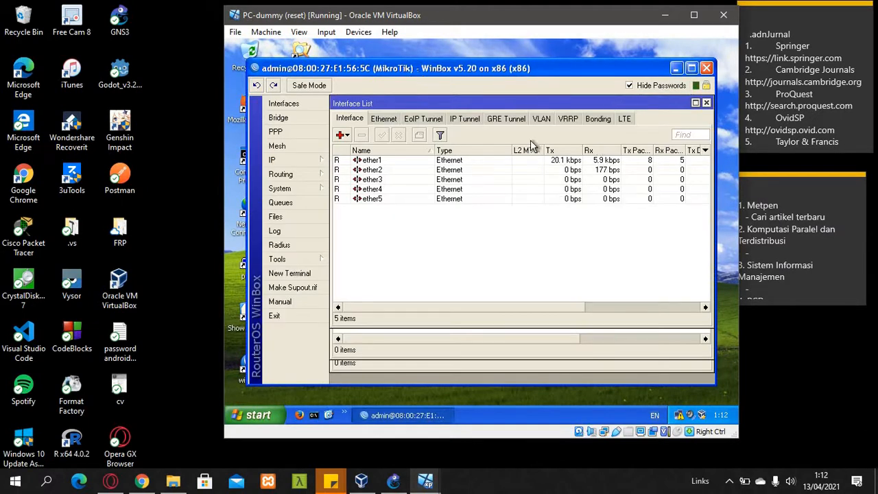
pyautogui.moveTo(571, 73)
pyautogui.mouseDown()
pyautogui.moveTo(578, 50)
pyautogui.moveTo(579, 66)
pyautogui.mouseUp()
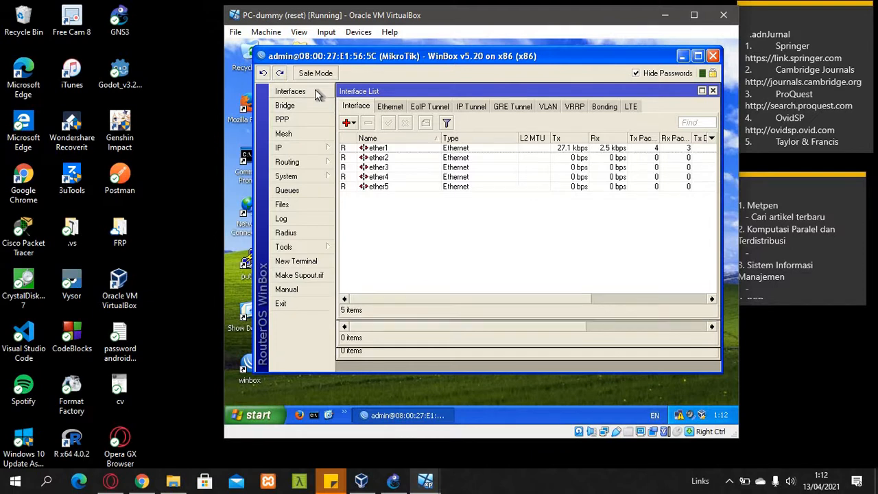
# - Start a new VLAN interface on the router, consult the GNS3 topology, and name the interface vlan100-finance
pyautogui.click(350, 123)
pyautogui.click(360, 170)
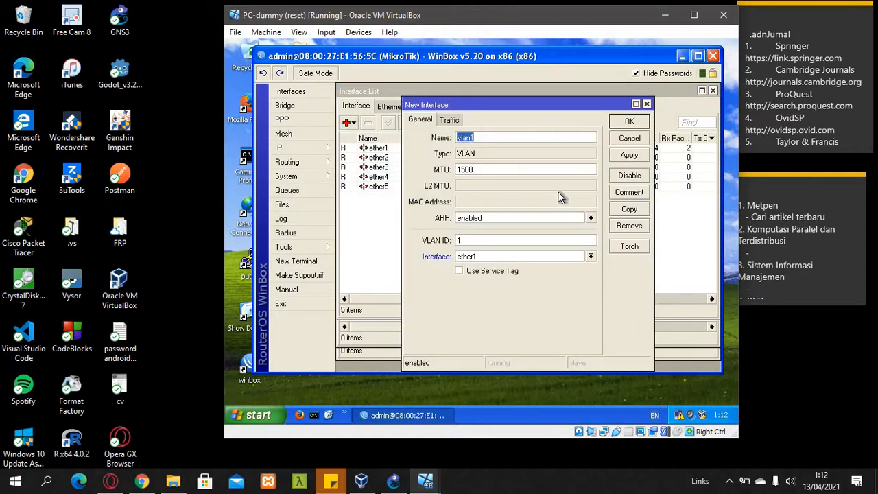
pyautogui.click(393, 481)
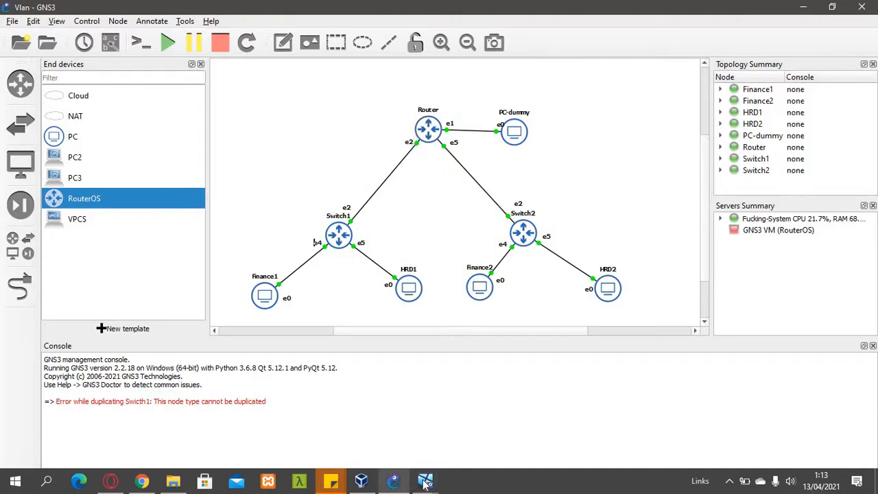
pyautogui.moveTo(425, 481)
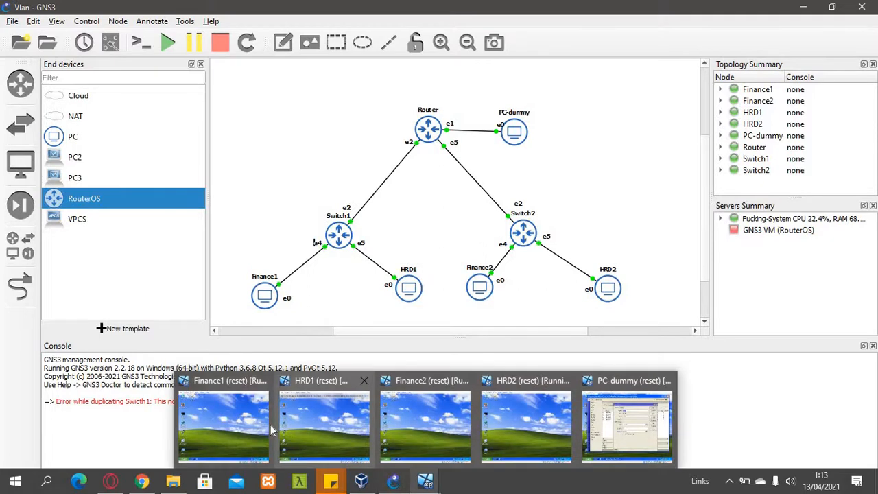
pyautogui.click(597, 429)
pyautogui.click(517, 137)
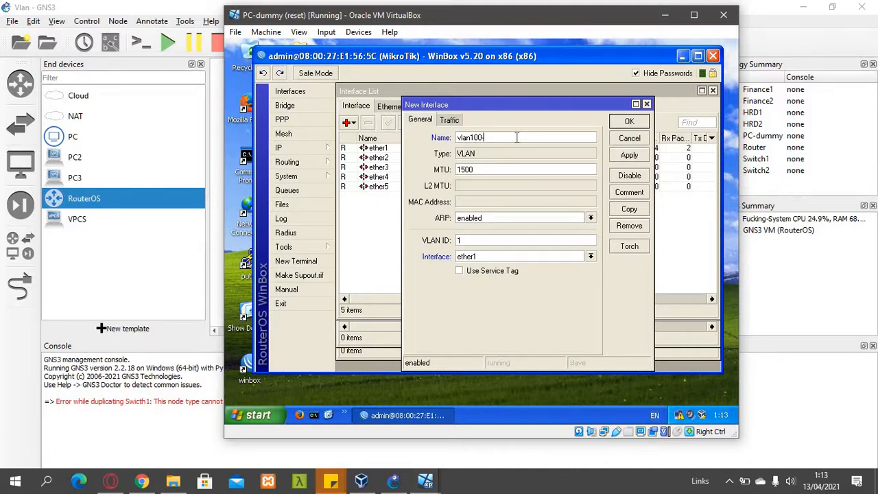
pyautogui.write('00-finance')
# - Give vlan100-finance VLAN ID 100 on ether2, check the router's port to Switch1 in the GNS3 topology, and save the interface
pyautogui.click(506, 259)
pyautogui.click(499, 275)
pyautogui.click(393, 481)
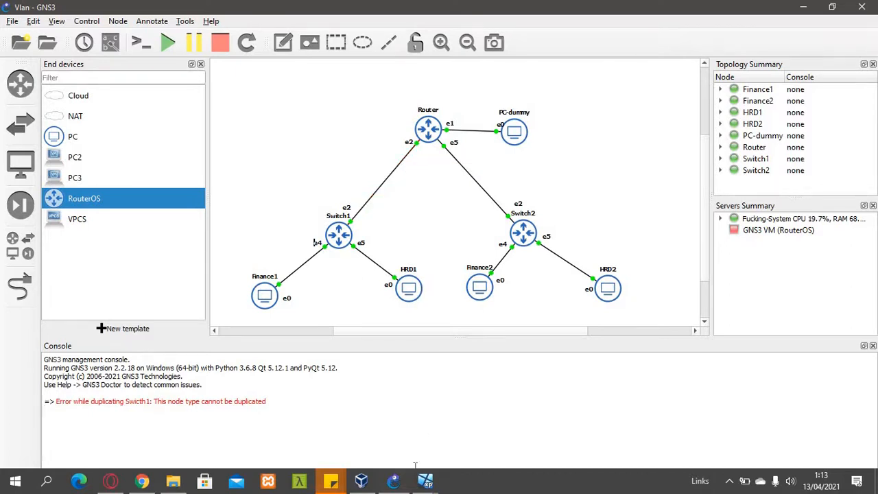
pyautogui.moveTo(425, 481)
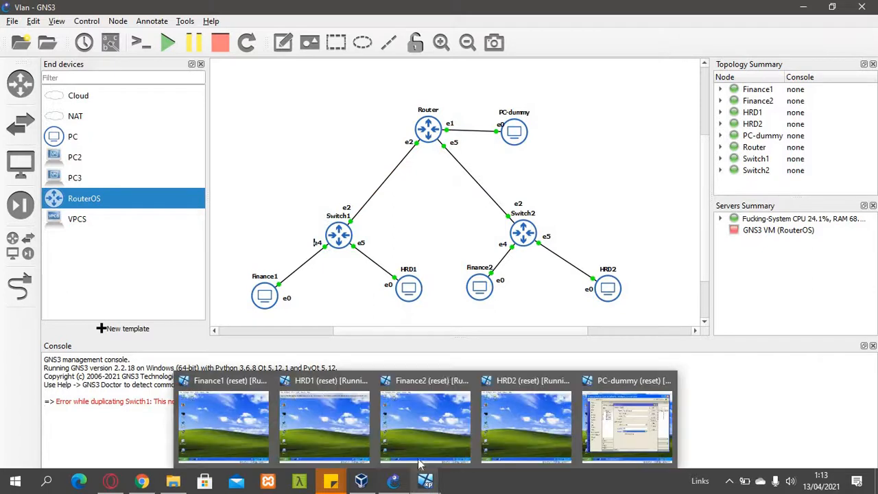
pyautogui.click(587, 445)
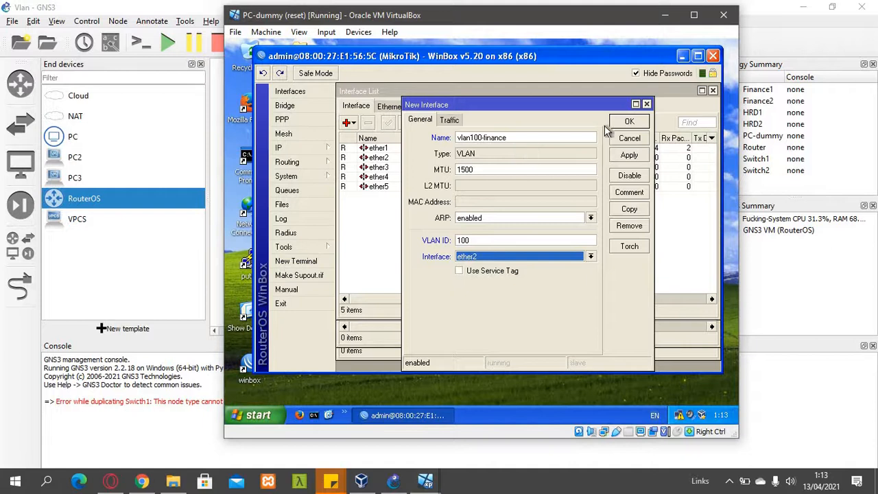
pyautogui.click(630, 123)
# - Add a VLAN interface named vlan200-hrd1 with VLAN ID 200 on ether2
pyautogui.click(348, 123)
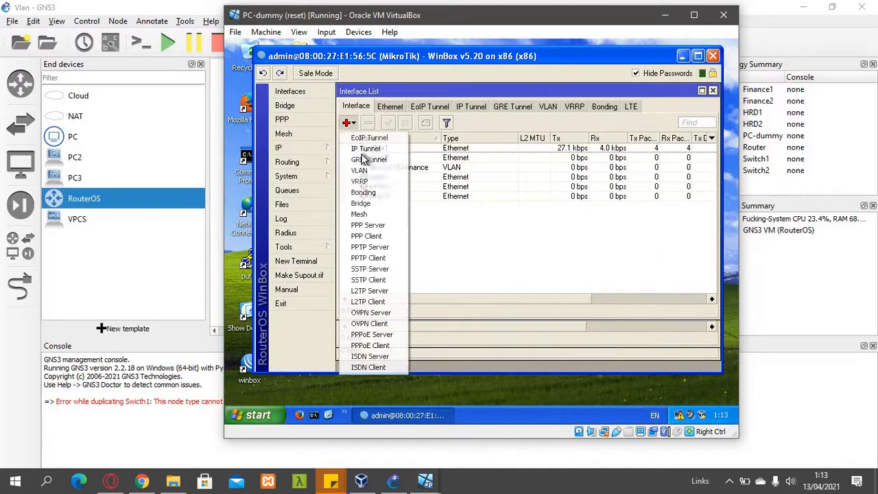
pyautogui.click(363, 171)
pyautogui.click(552, 139)
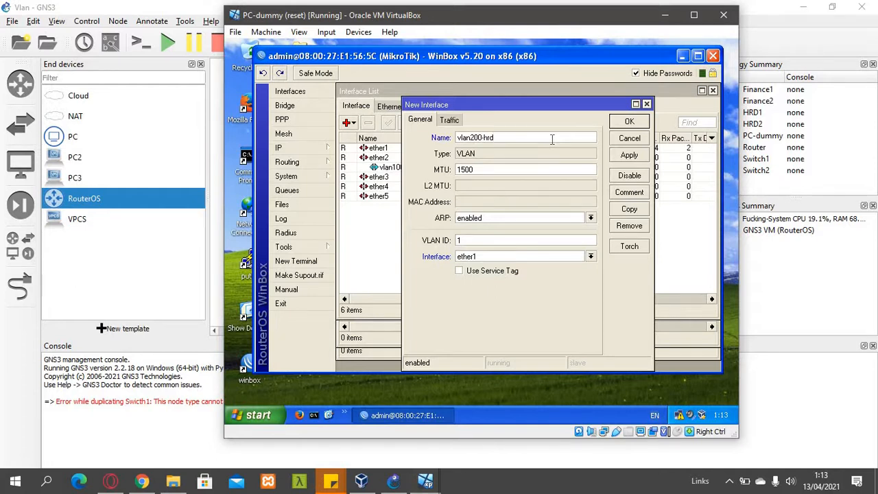
pyautogui.click(509, 241)
pyautogui.press('BackSpace')
pyautogui.write('200')
pyautogui.click(513, 257)
pyautogui.click(506, 276)
pyautogui.press('Return')
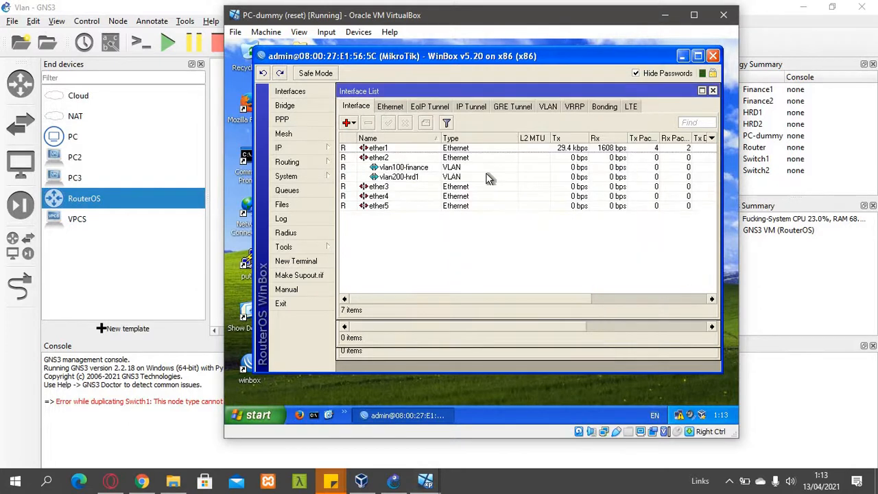
# - Rename the vlan100-finance interface to vlan100-finance1
pyautogui.doubleClick(424, 169)
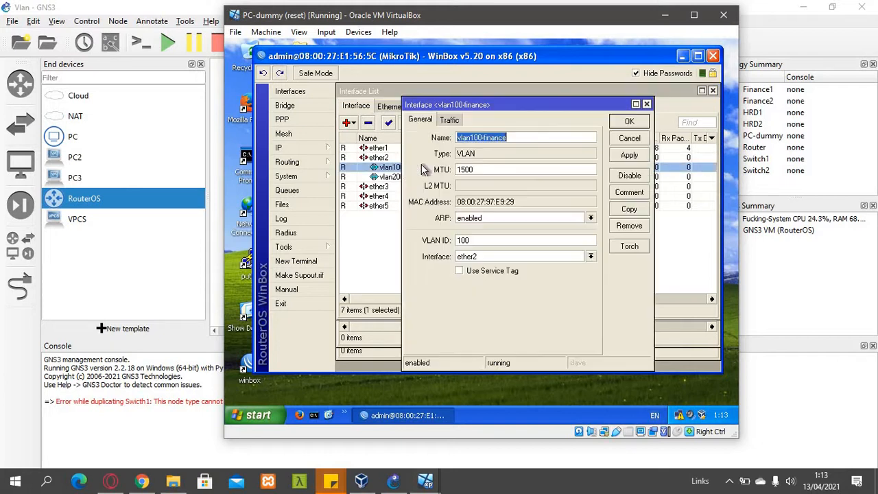
pyautogui.click(516, 138)
pyautogui.write('1')
pyautogui.click(629, 122)
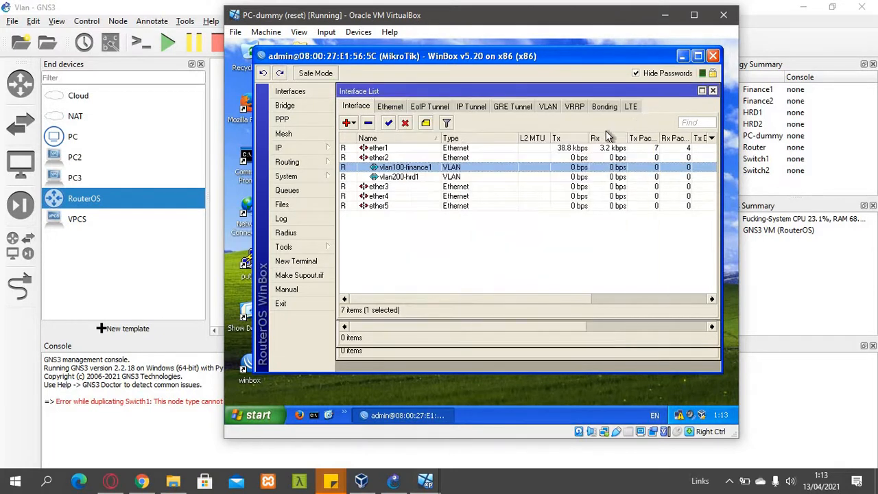
# - Check the router's link to Switch2 in the GNS3 topology, and add VLAN interface vlan100-finance2 with VLAN ID 100 on ether5
pyautogui.click(811, 366)
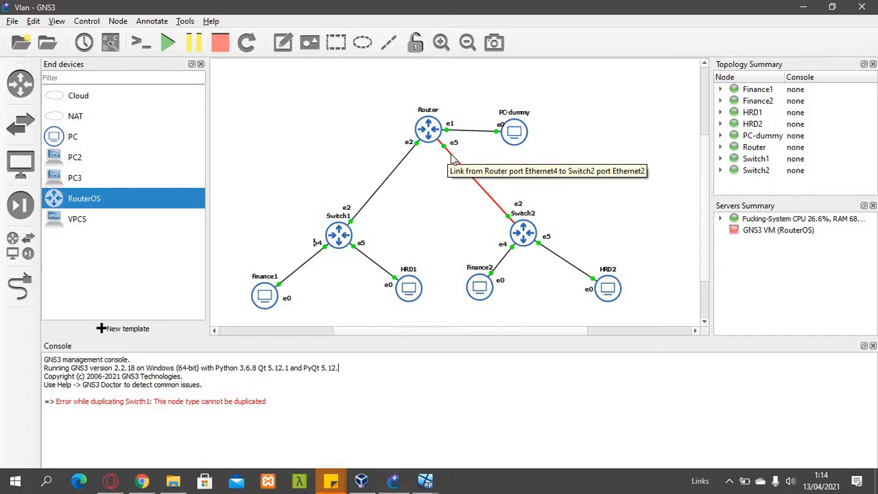
pyautogui.hotkey('alt', 'Tab')
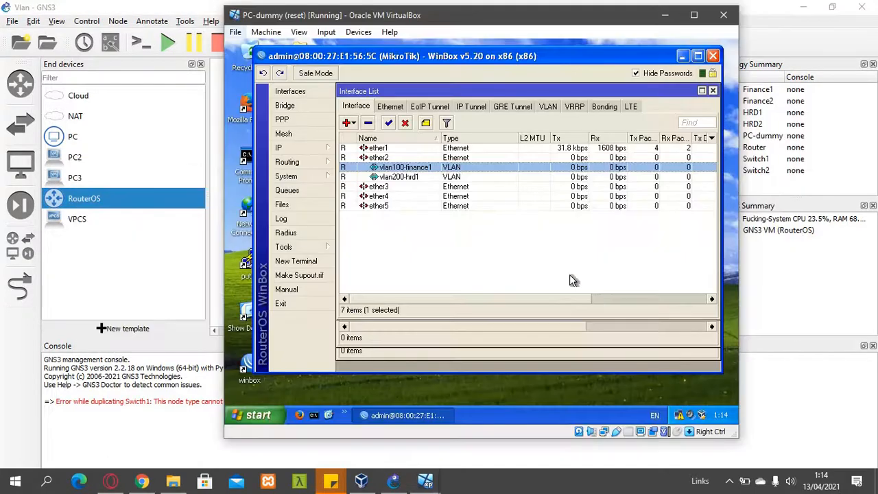
pyautogui.click(348, 123)
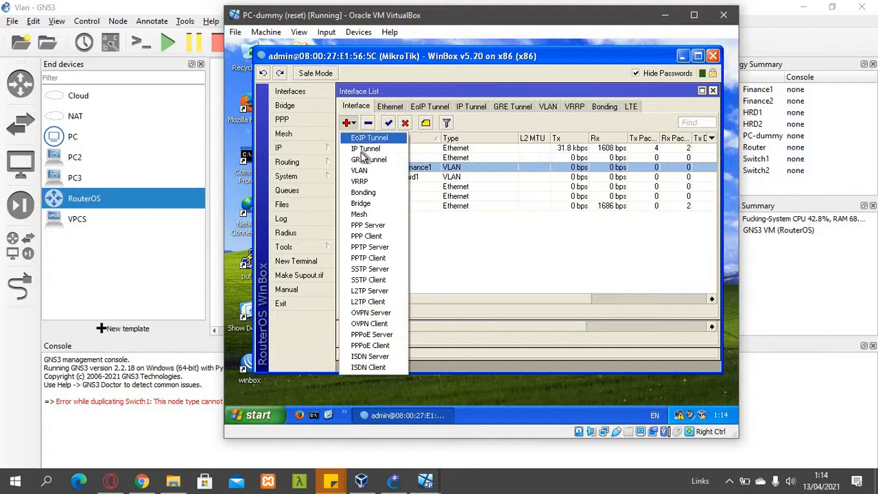
pyautogui.click(359, 170)
pyautogui.click(545, 140)
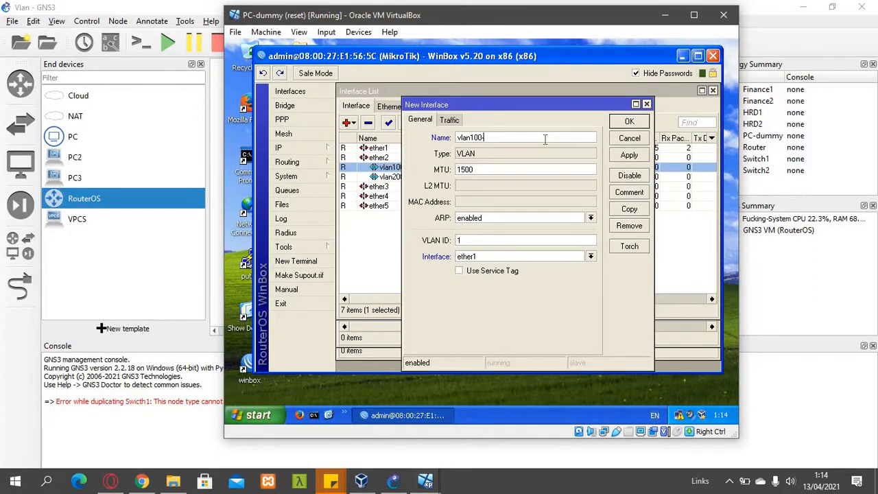
pyautogui.write('00-financ')
pyautogui.write('0')
pyautogui.click(500, 257)
pyautogui.click(506, 302)
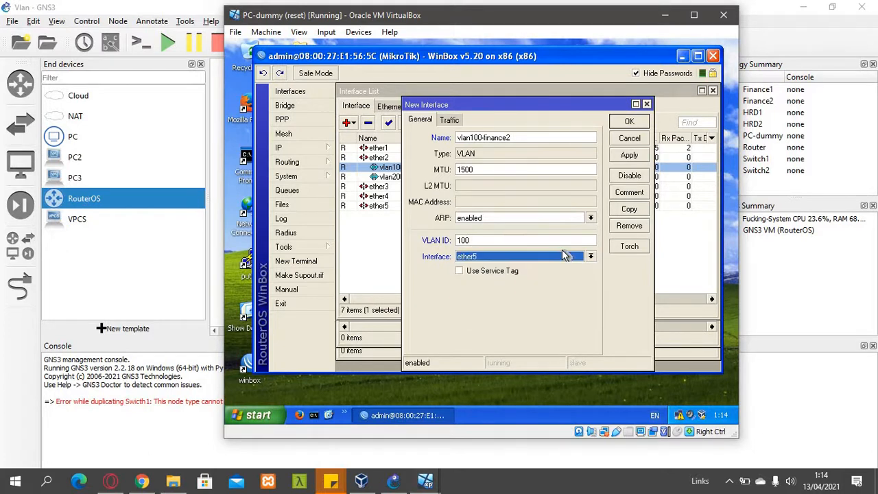
pyautogui.click(628, 121)
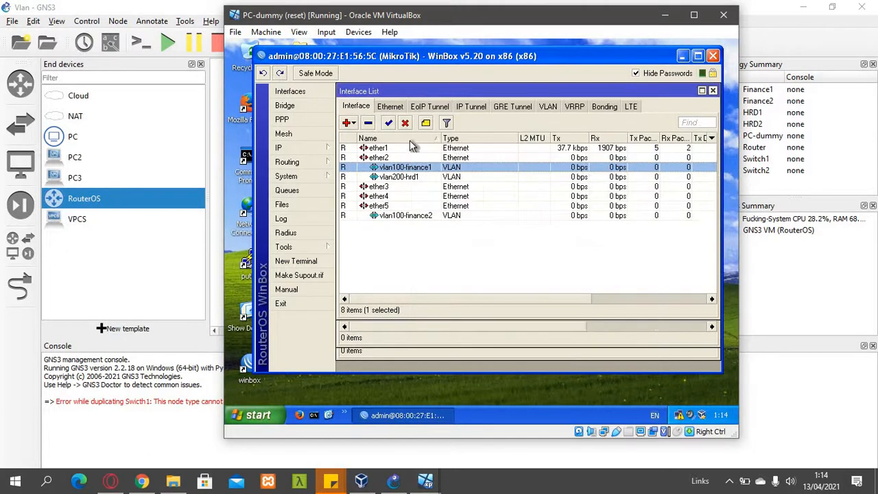
# - Add a VLAN interface named vlan200-hrd2 with VLAN ID 200 on ether5
pyautogui.click(347, 123)
pyautogui.click(370, 171)
pyautogui.click(487, 136)
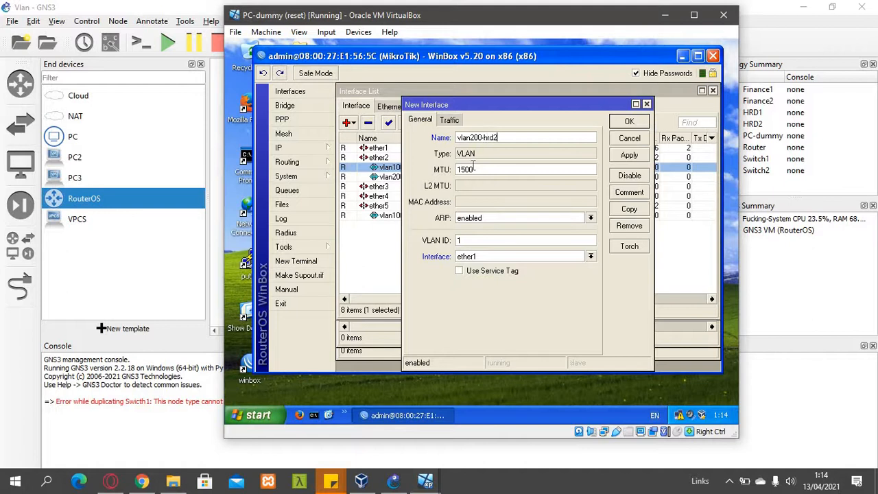
pyautogui.press('BackSpace')
pyautogui.write('200')
pyautogui.click(485, 258)
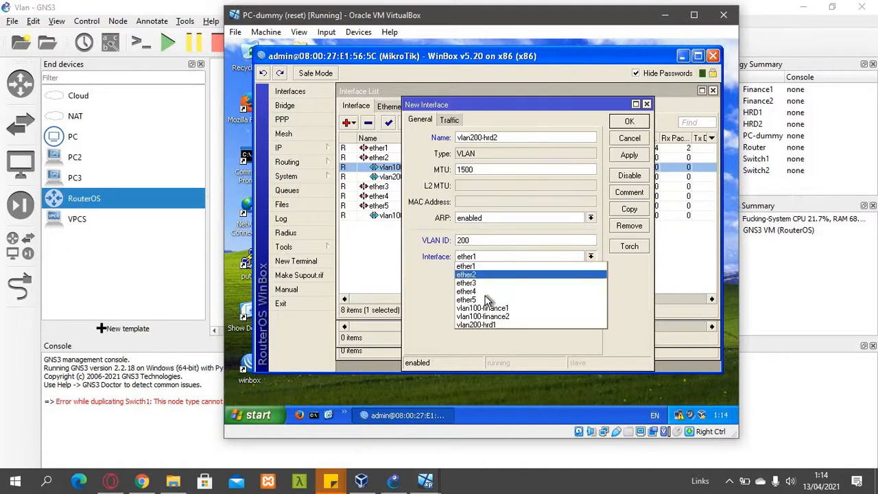
pyautogui.click(485, 300)
pyautogui.click(628, 123)
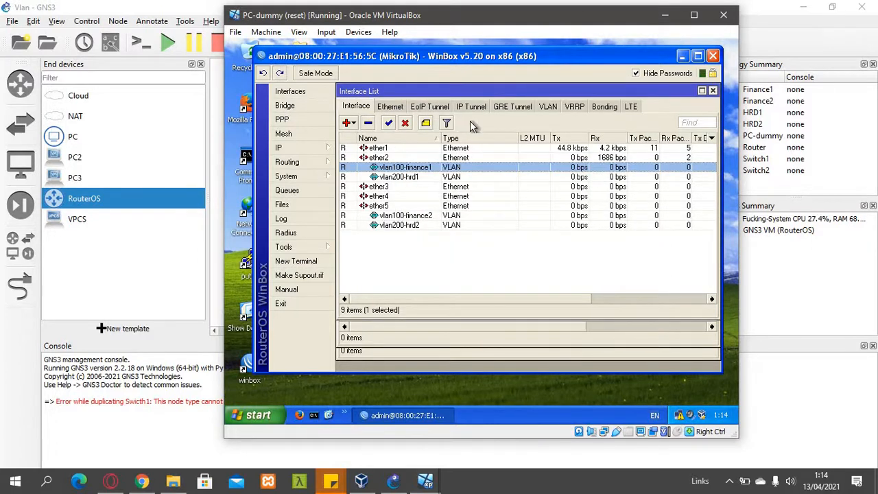
# - Create a bridge named br-finance on the router
pyautogui.click(321, 106)
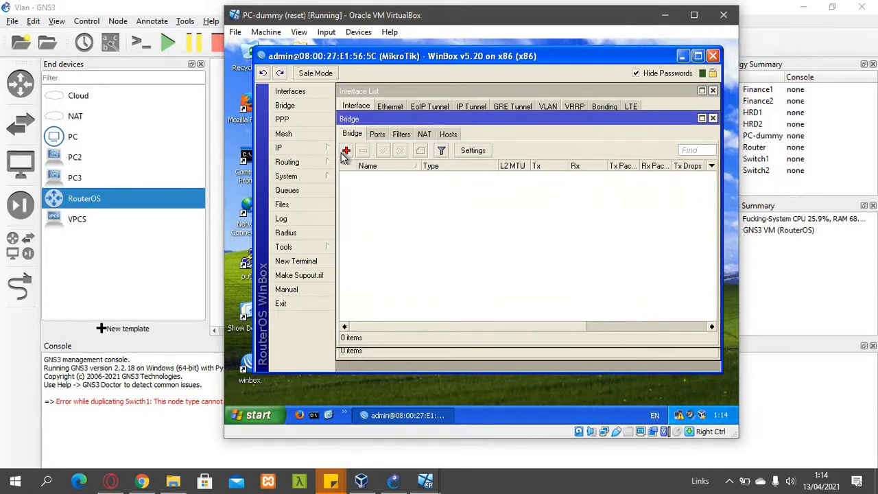
pyautogui.click(345, 150)
pyautogui.write('br')
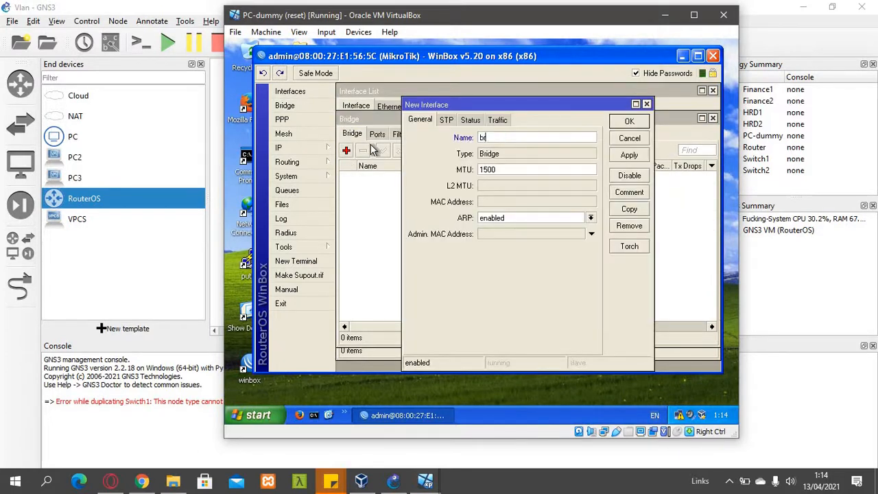
pyautogui.write('-finance')
pyautogui.click(621, 122)
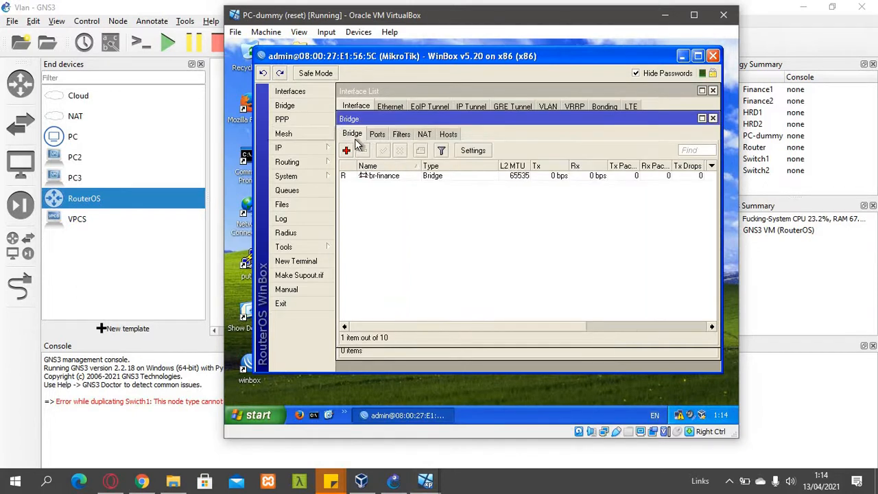
# - Create a second bridge named br-hrd
pyautogui.click(346, 150)
pyautogui.write('br')
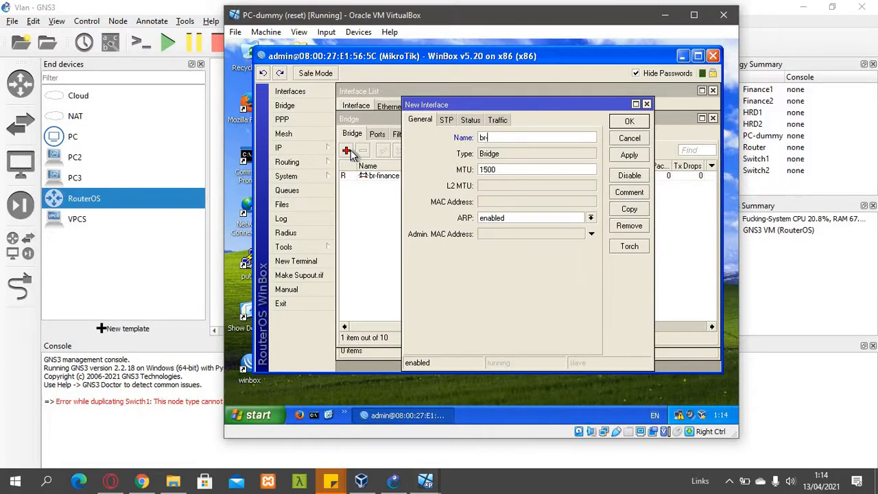
pyautogui.write('-hrd')
pyautogui.click(629, 122)
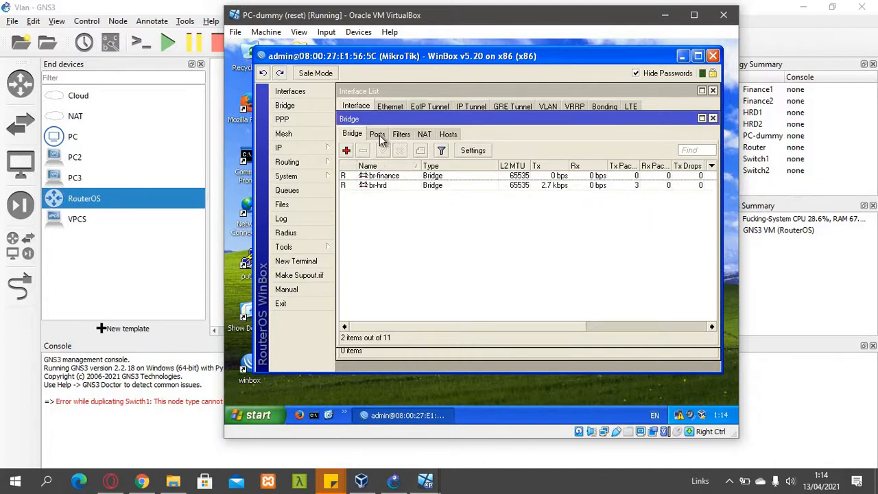
# - Add vlan100-finance1 as a port of the br-finance bridge
pyautogui.click(379, 135)
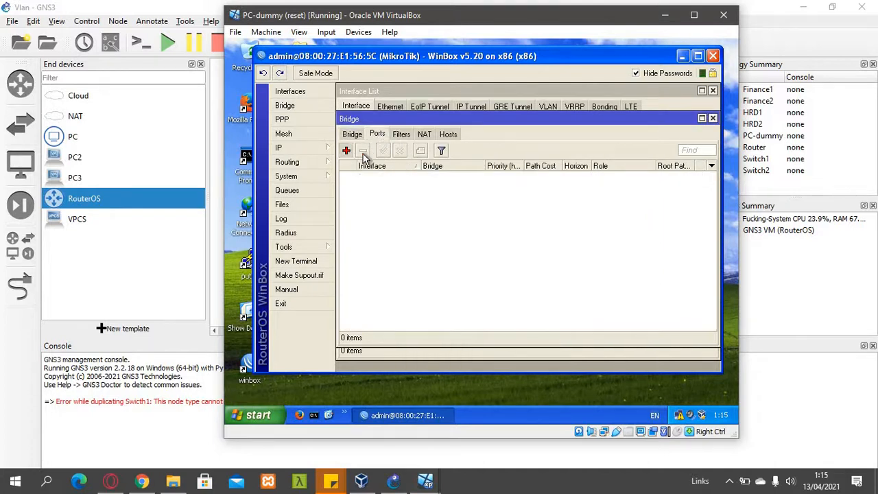
pyautogui.click(347, 150)
pyautogui.click(522, 143)
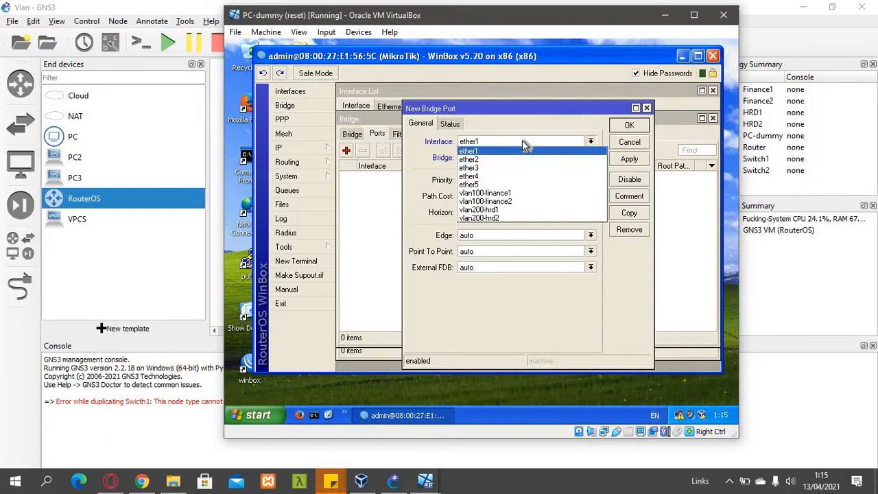
pyautogui.click(526, 195)
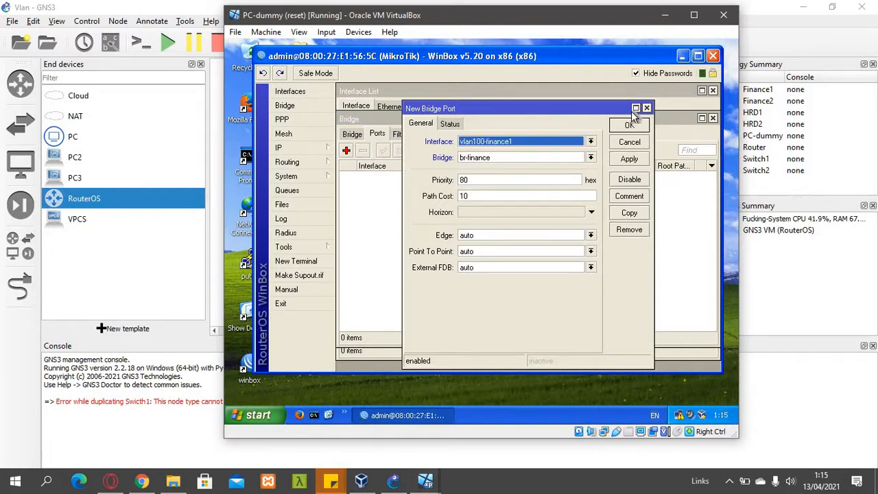
pyautogui.click(626, 127)
# - Add vlan100-finance2 as a second port of the br-finance bridge
pyautogui.click(347, 150)
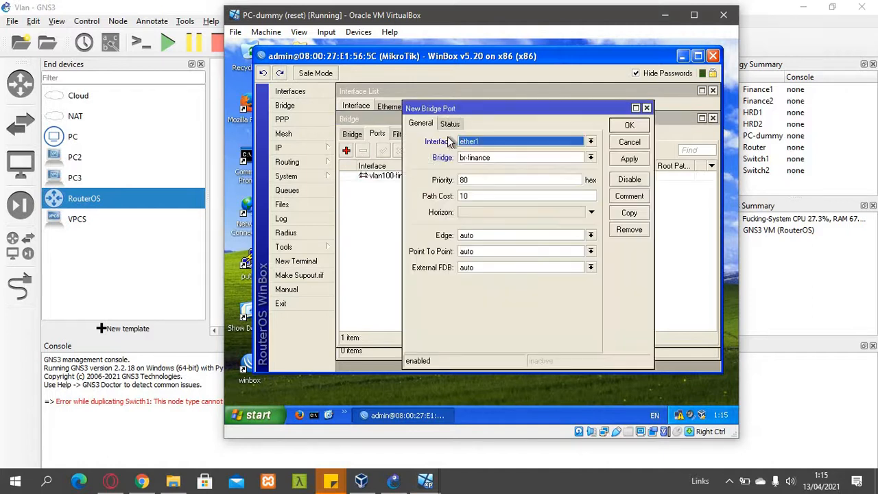
pyautogui.click(464, 143)
pyautogui.click(489, 193)
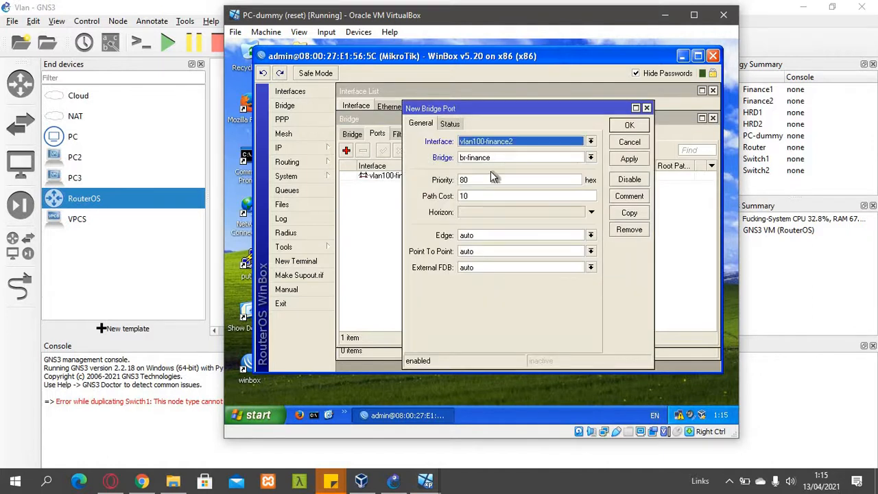
pyautogui.click(628, 125)
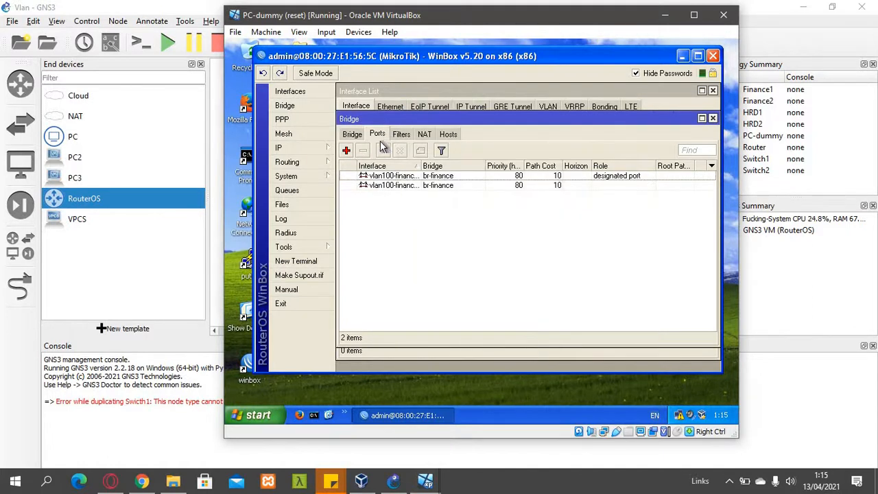
# - Add vlan200-hrd1 as a port of the br-hrd bridge
pyautogui.click(346, 150)
pyautogui.click(488, 142)
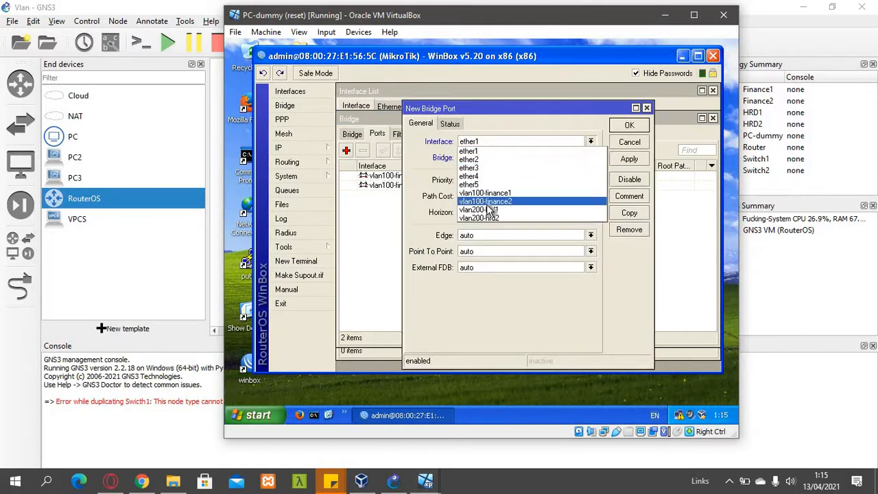
pyautogui.click(490, 203)
pyautogui.click(491, 160)
pyautogui.click(495, 180)
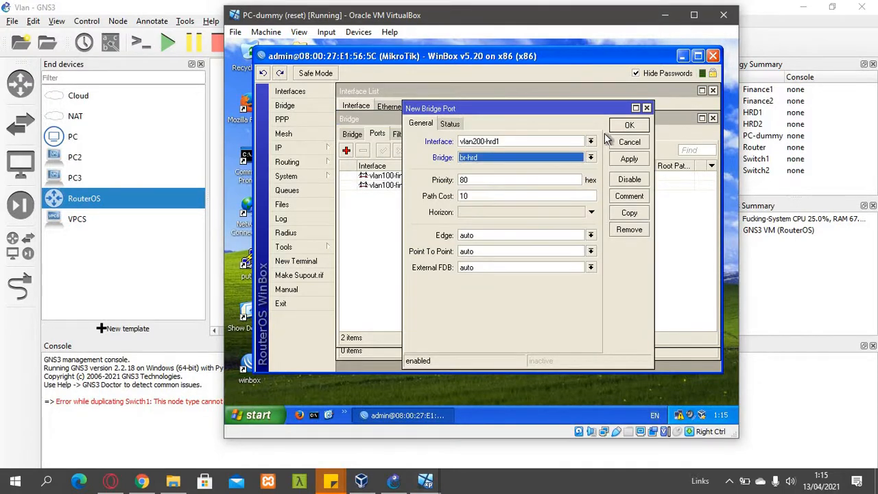
pyautogui.press('Return')
# - Add vlan200-hrd2 as a second port of the br-hrd bridge
pyautogui.click(346, 150)
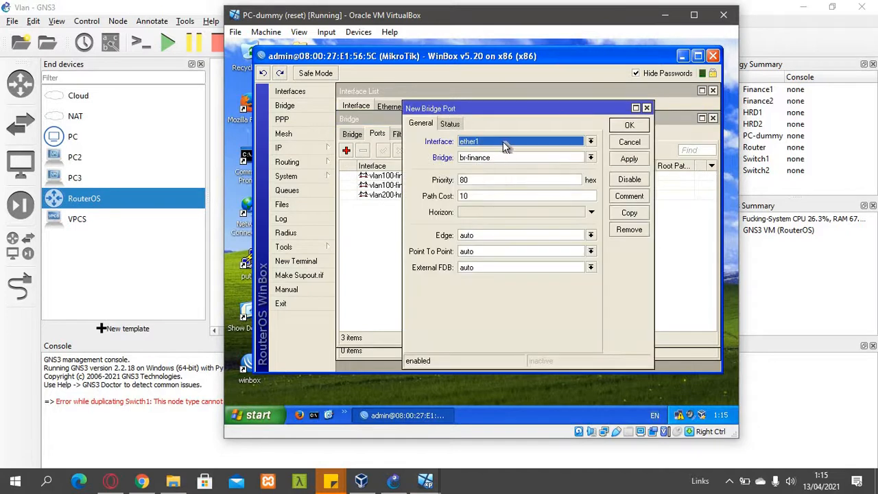
pyautogui.click(506, 142)
pyautogui.click(501, 217)
pyautogui.click(514, 156)
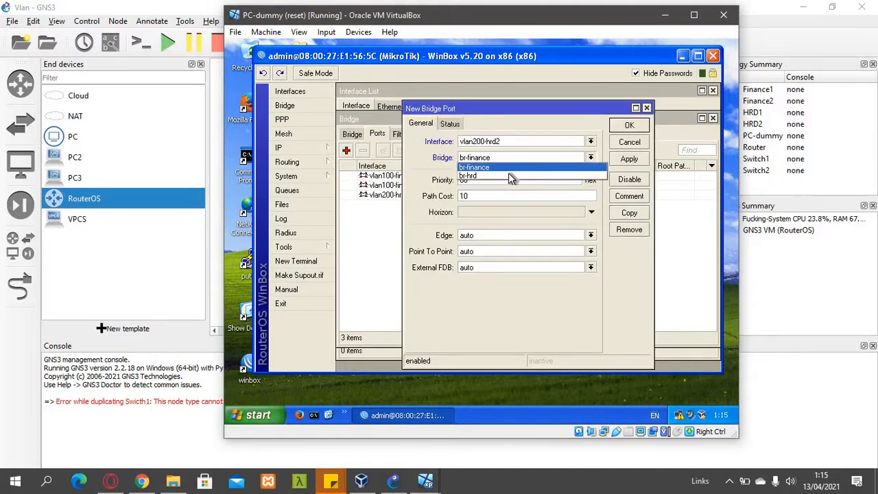
pyautogui.click(494, 177)
pyautogui.click(625, 125)
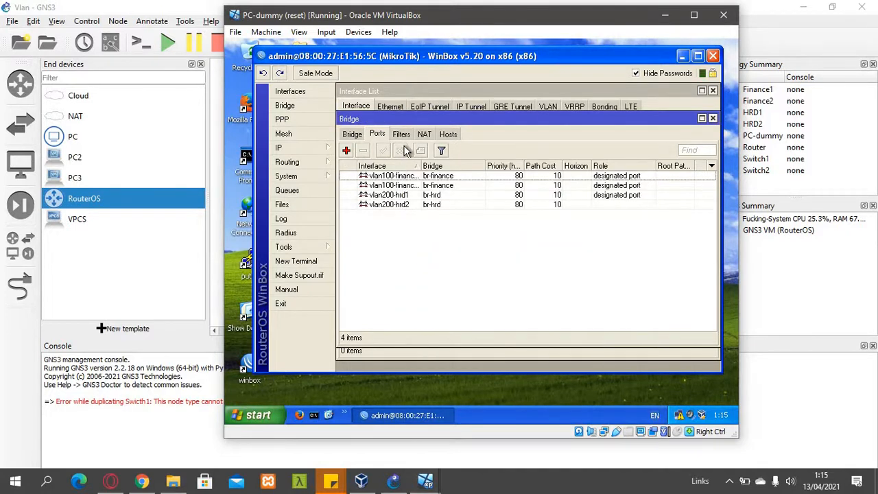
# - Assign the IP address 192.168.1.254/24 to the br-finance bridge interface
pyautogui.click(280, 148)
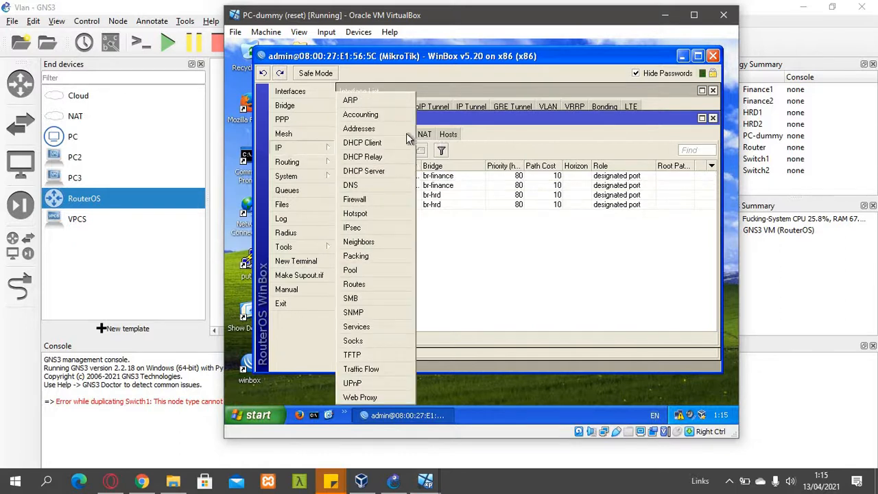
pyautogui.click(350, 190)
pyautogui.click(431, 144)
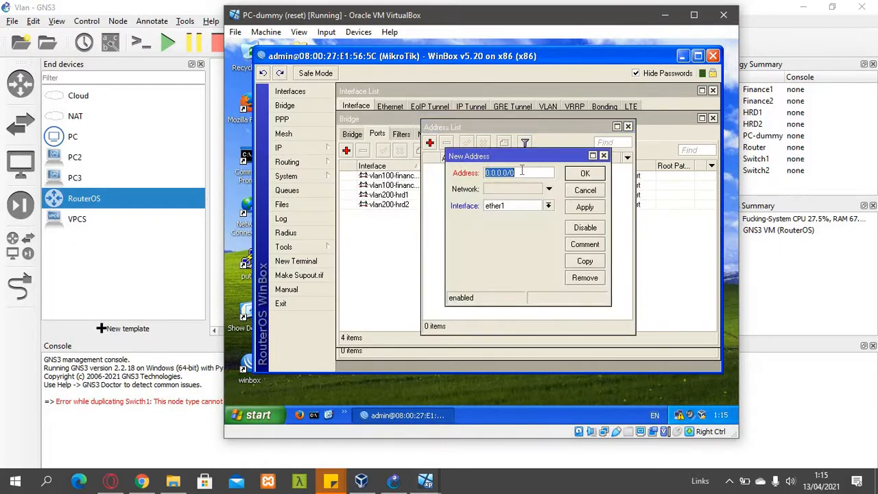
pyautogui.write('192')
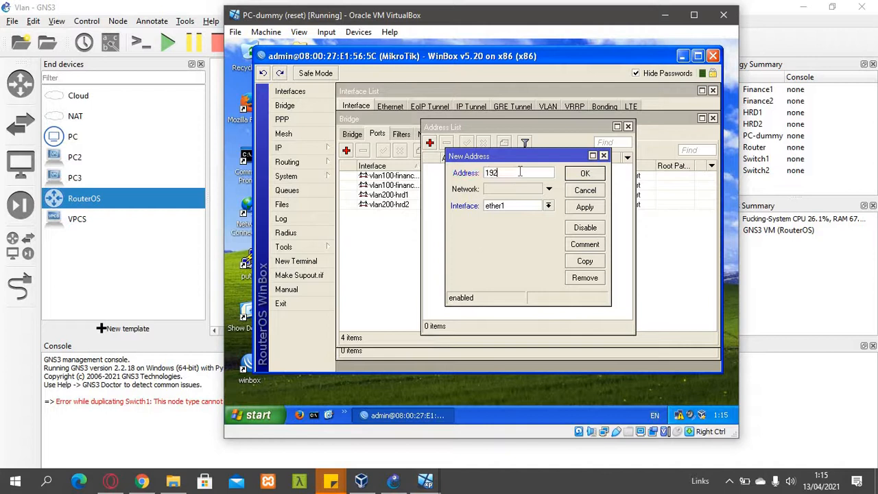
pyautogui.write('.168.1.2')
pyautogui.click(547, 206)
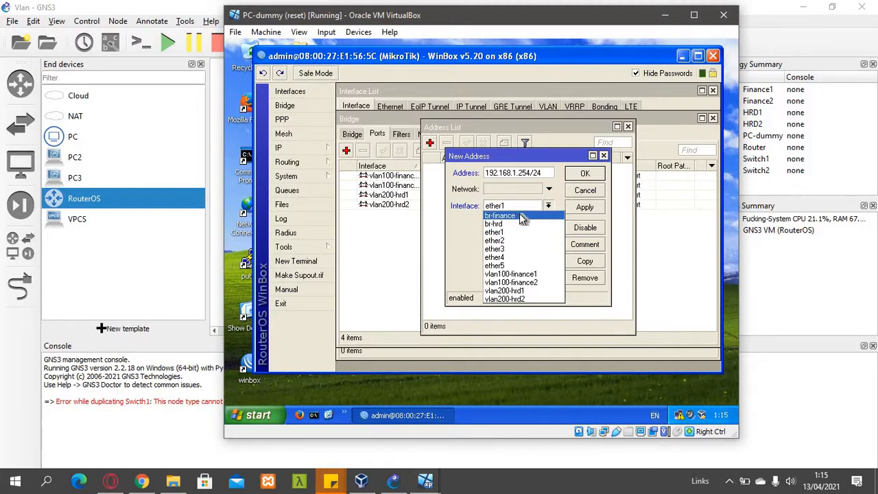
pyautogui.click(520, 216)
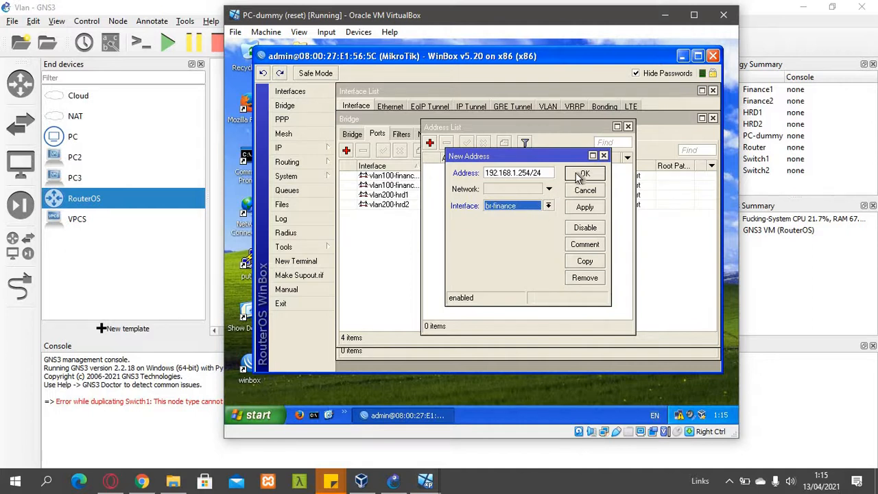
pyautogui.click(581, 175)
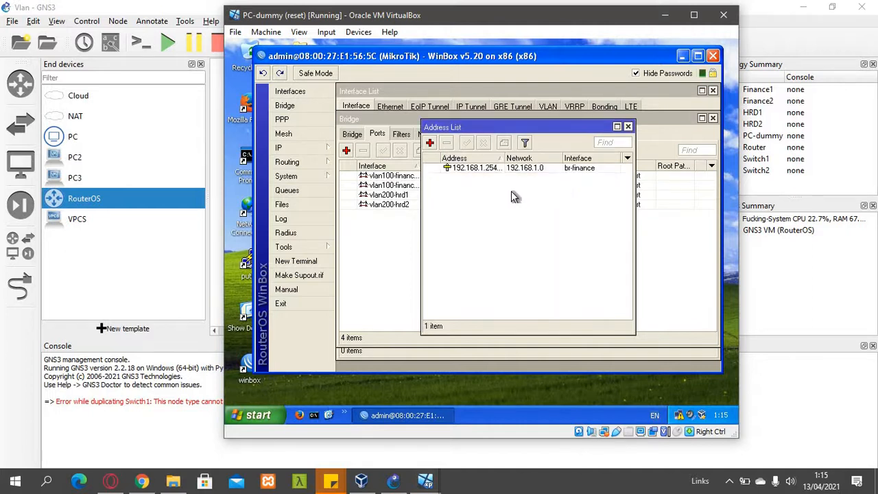
# - Assign the IP address 192.168.2.254/24 to the br-hrd bridge interface and close the address list
pyautogui.click(429, 144)
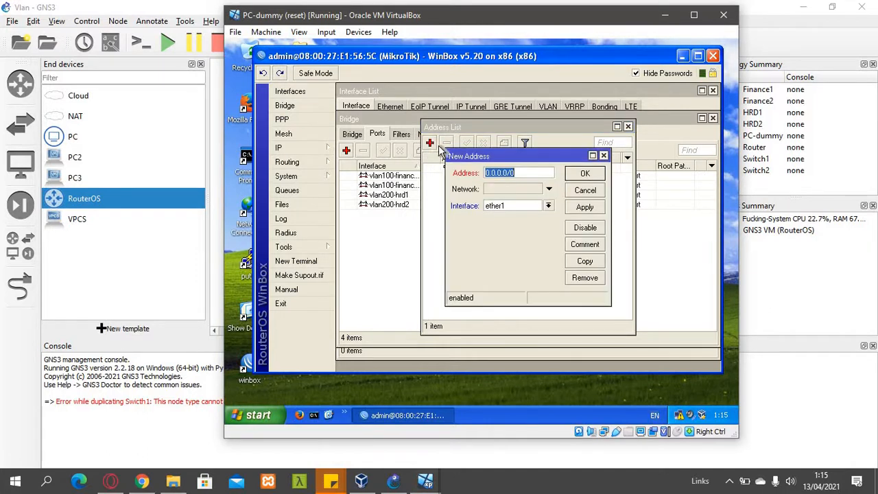
pyautogui.click(535, 173)
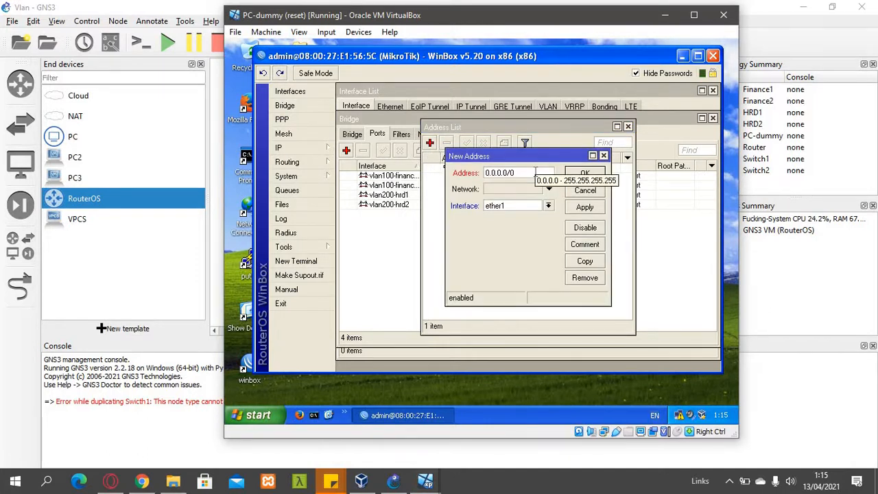
pyautogui.press('BackSpace')
pyautogui.press('BackSpace')
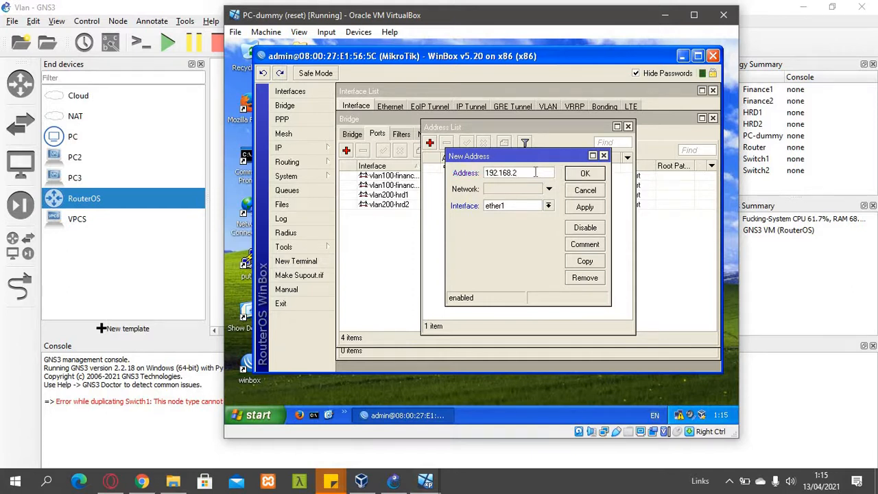
pyautogui.write('/24')
pyautogui.click(525, 206)
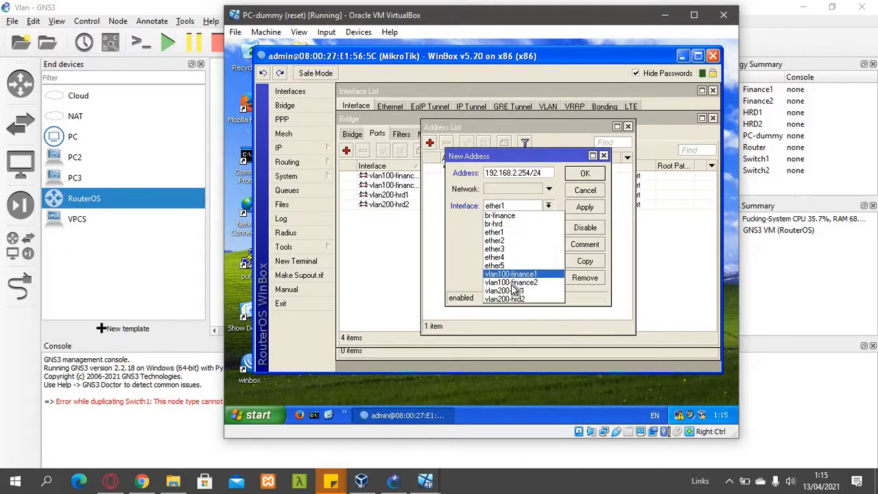
pyautogui.click(494, 224)
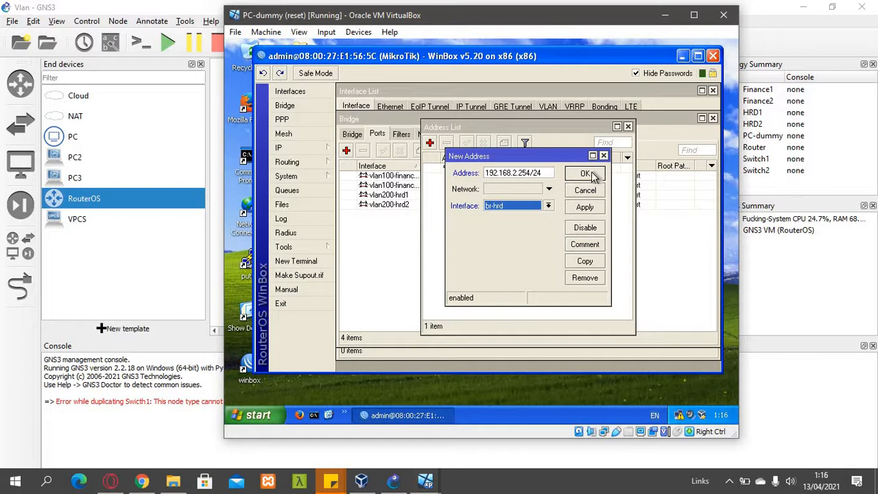
pyautogui.click(592, 175)
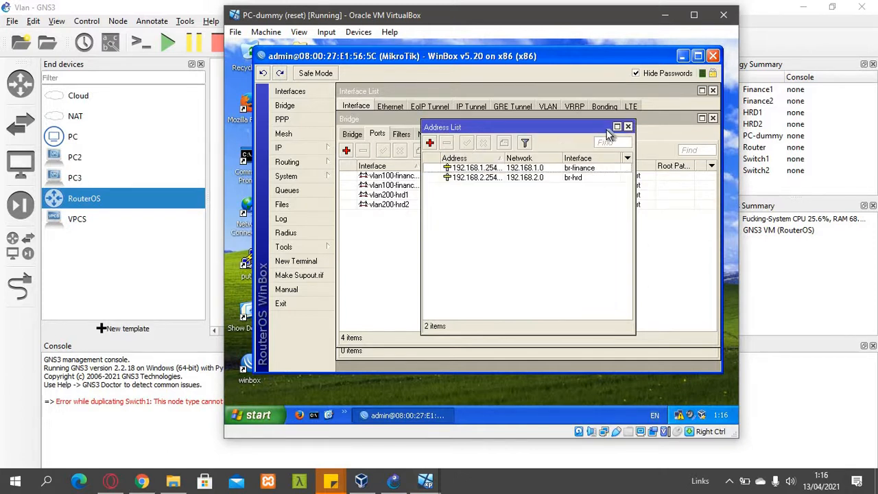
pyautogui.click(627, 127)
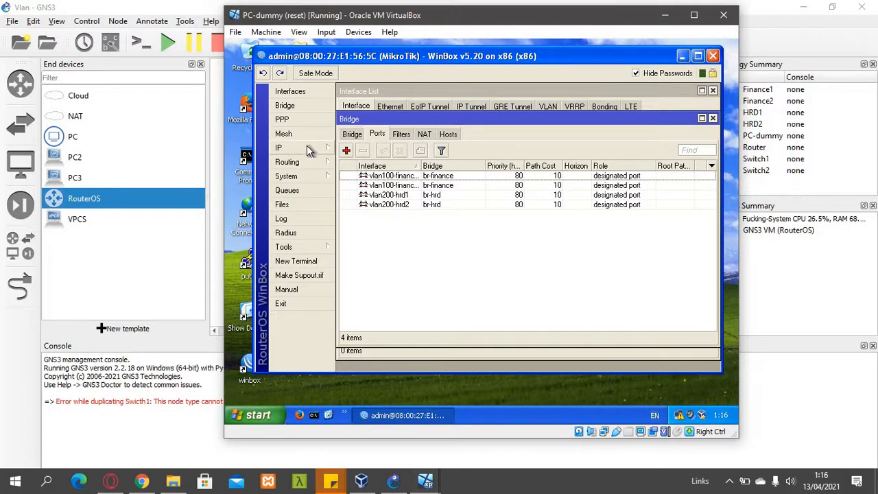
pyautogui.click(305, 147)
pyautogui.click(358, 171)
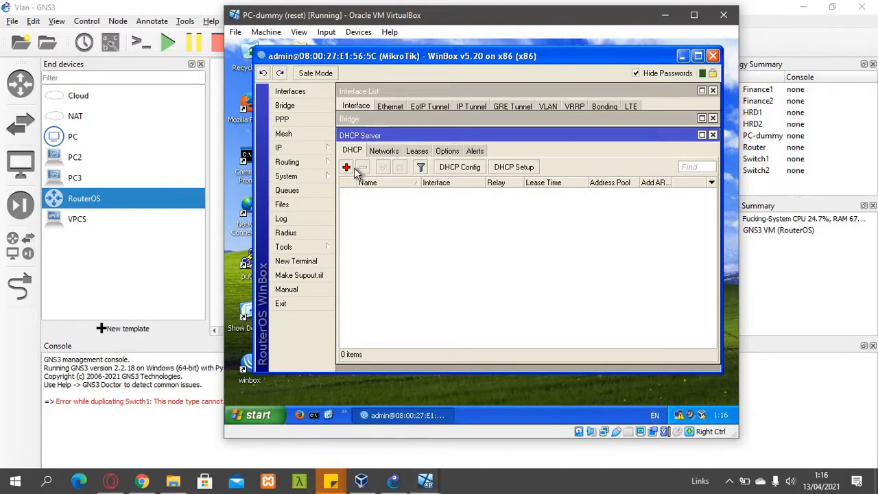
pyautogui.click(518, 168)
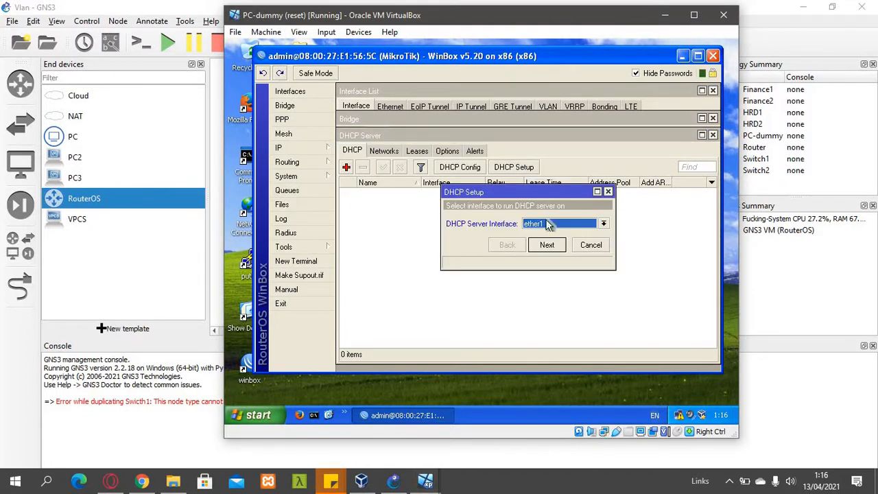
pyautogui.click(551, 227)
pyautogui.click(548, 228)
pyautogui.click(548, 245)
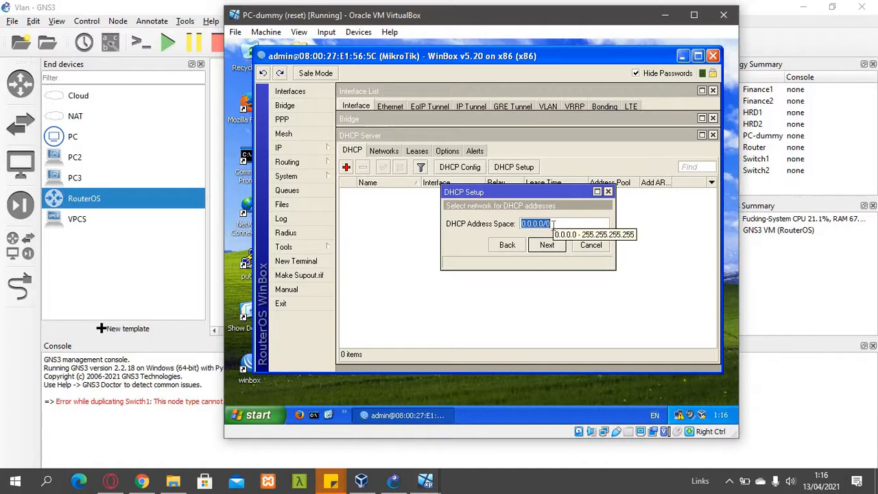
pyautogui.click(607, 191)
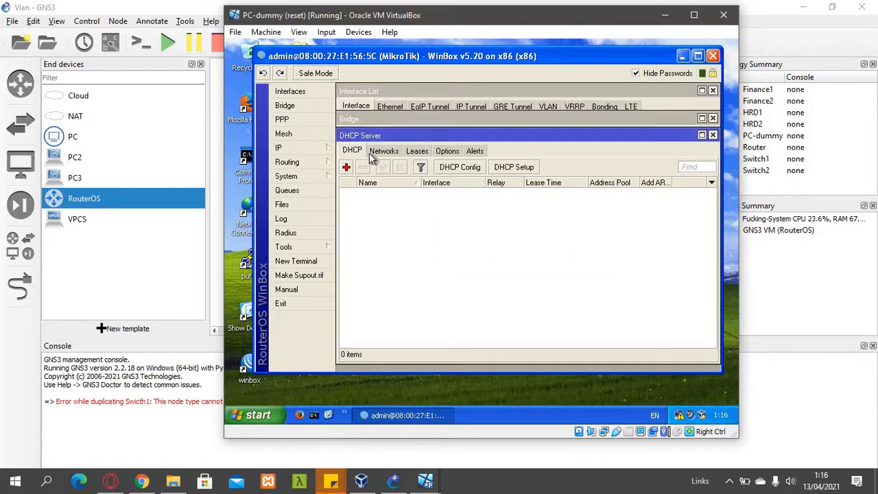
# - Check the full IP addresses assigned to the two bridges and review the bridge port assignments
pyautogui.click(310, 150)
pyautogui.click(359, 75)
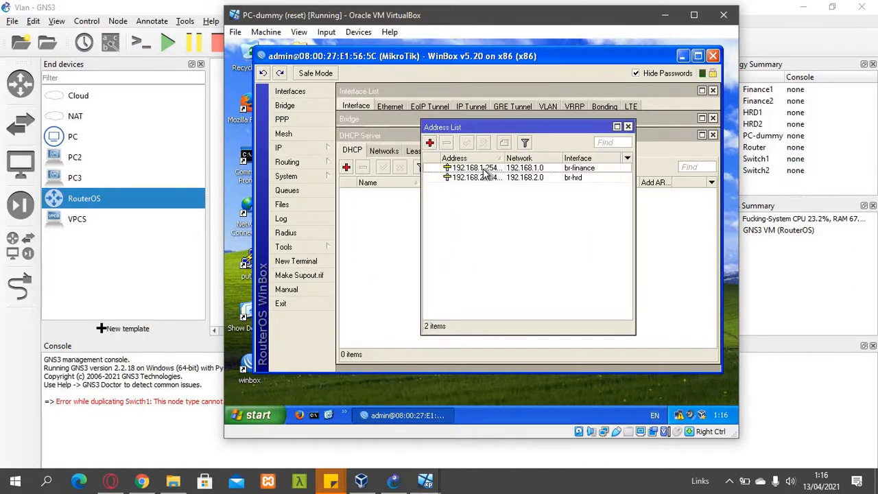
pyautogui.moveTo(505, 158); pyautogui.dragTo(526, 159)
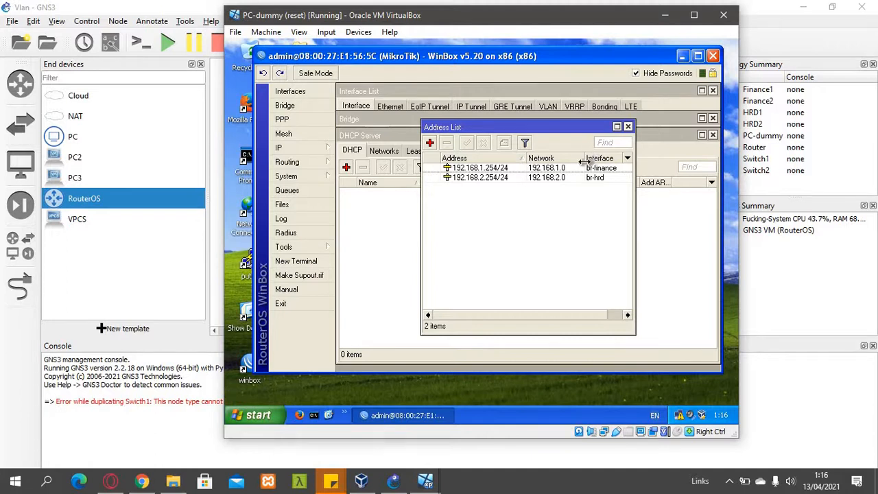
pyautogui.click(628, 126)
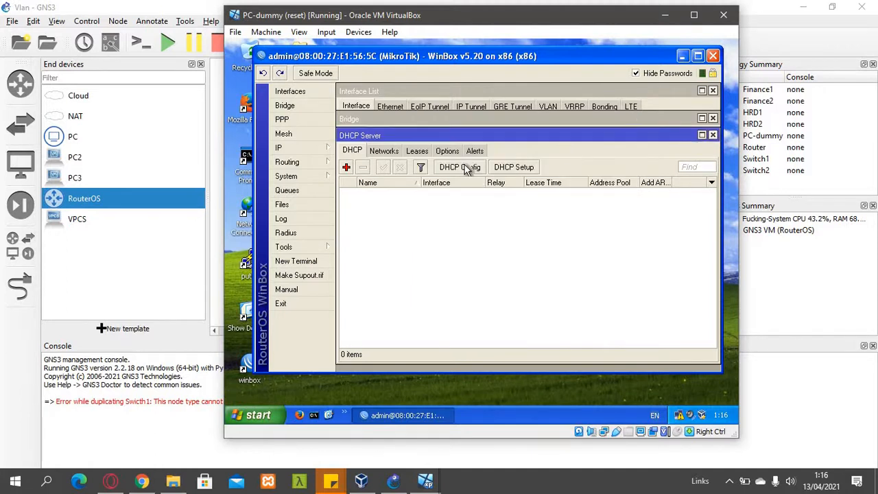
pyautogui.click(285, 106)
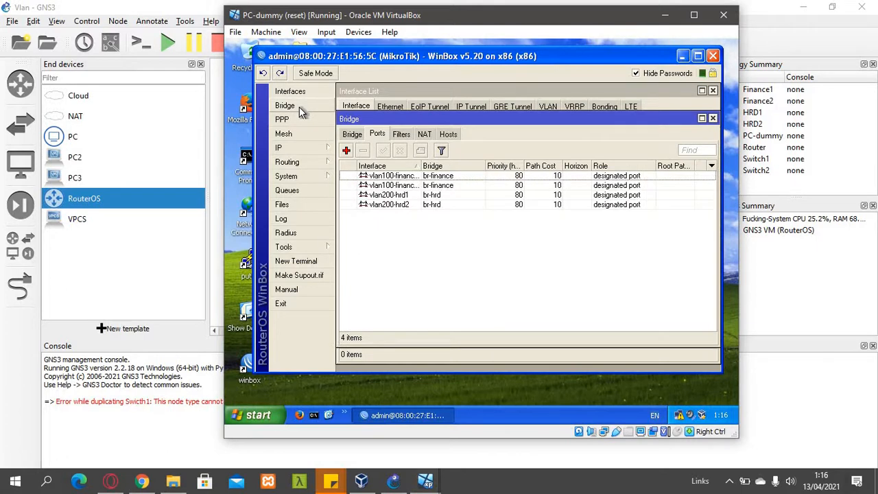
pyautogui.click(306, 160)
# - Start a DHCP server setup on br-finance, accepting the 192.168.1.0/24 address space and the gateway 192.168.1.254
pyautogui.click(308, 146)
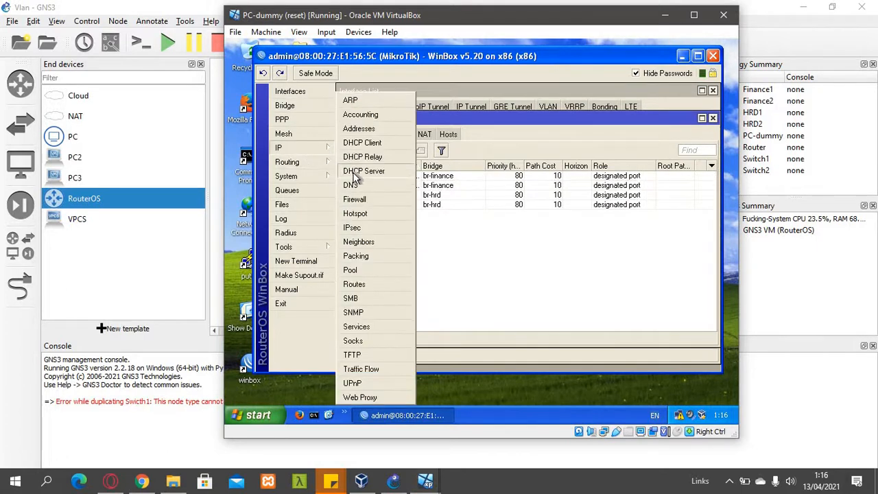
pyautogui.click(358, 175)
pyautogui.click(513, 167)
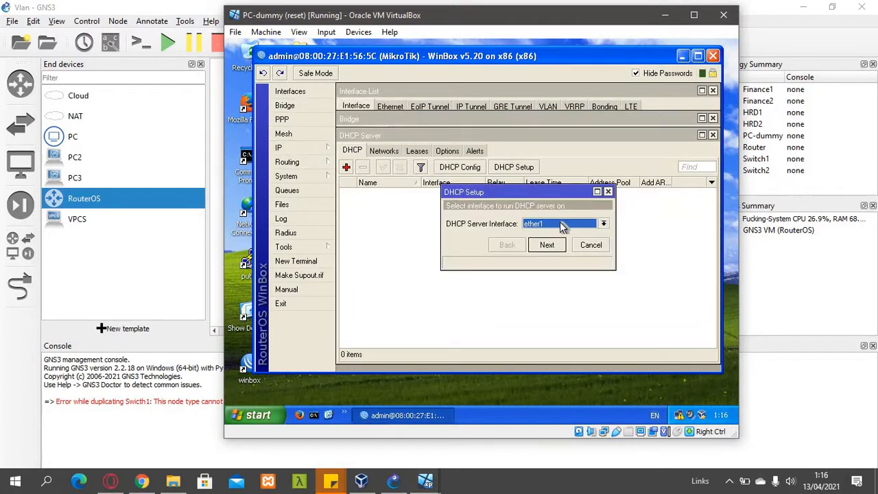
pyautogui.click(560, 225)
pyautogui.click(558, 234)
pyautogui.click(550, 245)
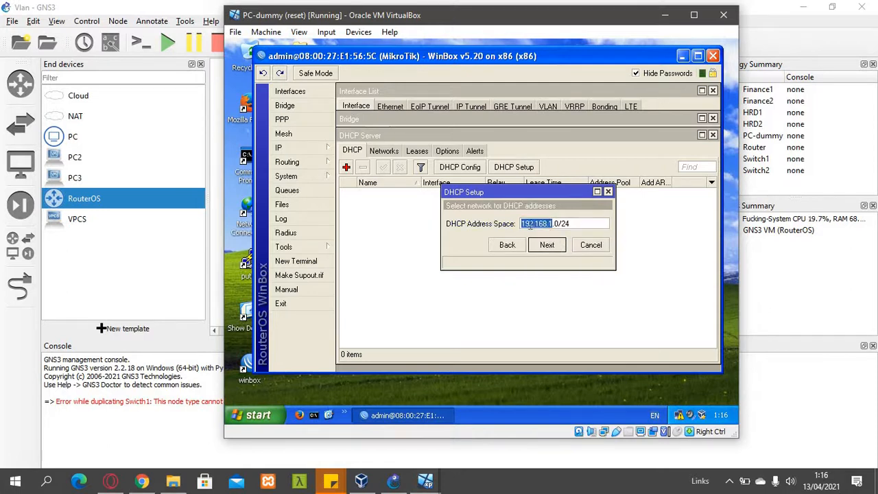
pyautogui.click(551, 246)
pyautogui.click(548, 246)
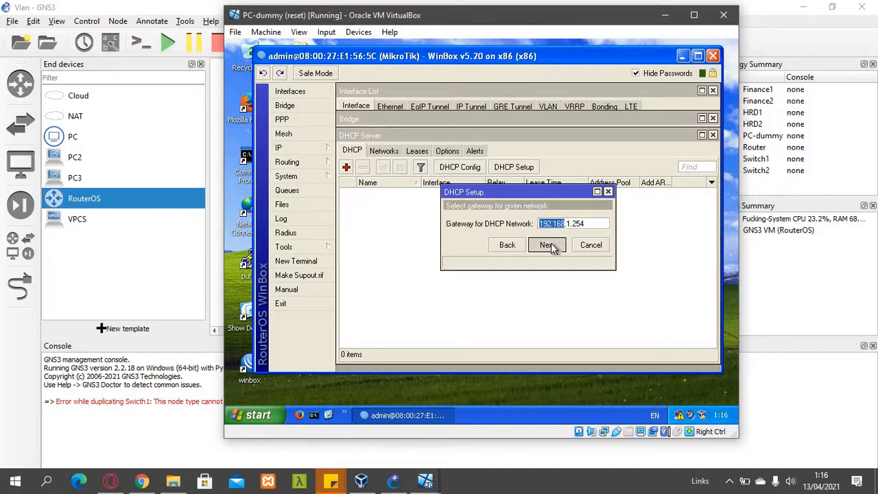
# - Set the br-finance DHCP pool to give out addresses from 192.168.1.20 to 192.168.1.30
pyautogui.click(573, 225)
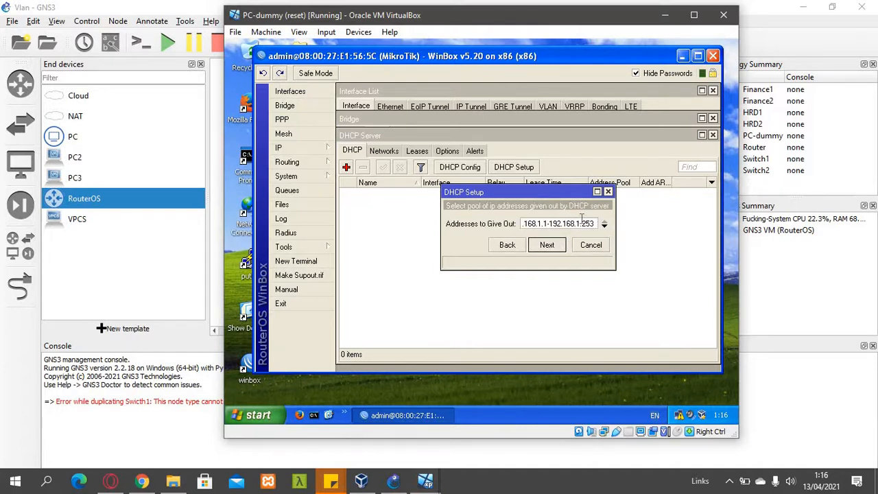
pyautogui.press('Left')
pyautogui.press('Left')
pyautogui.press('Left')
pyautogui.press('Left')
pyautogui.press('BackSpace')
pyautogui.write('20')
pyautogui.press('End')
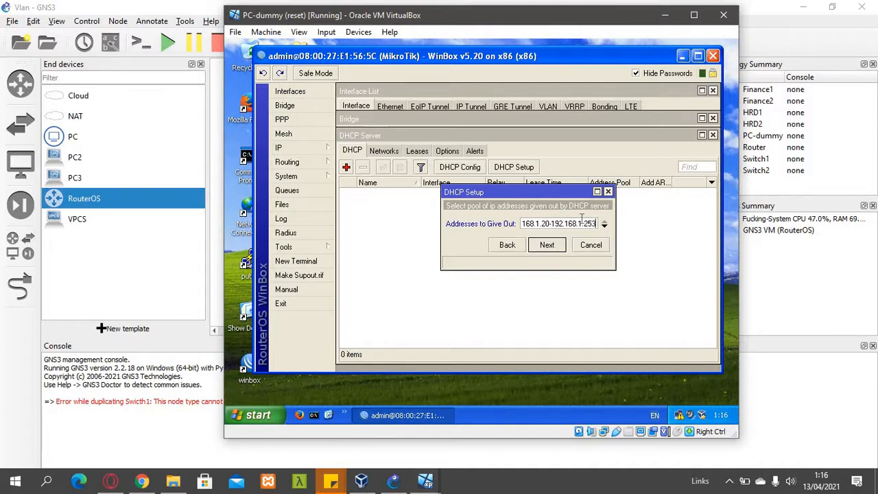
pyautogui.write('.30')
pyautogui.click(546, 247)
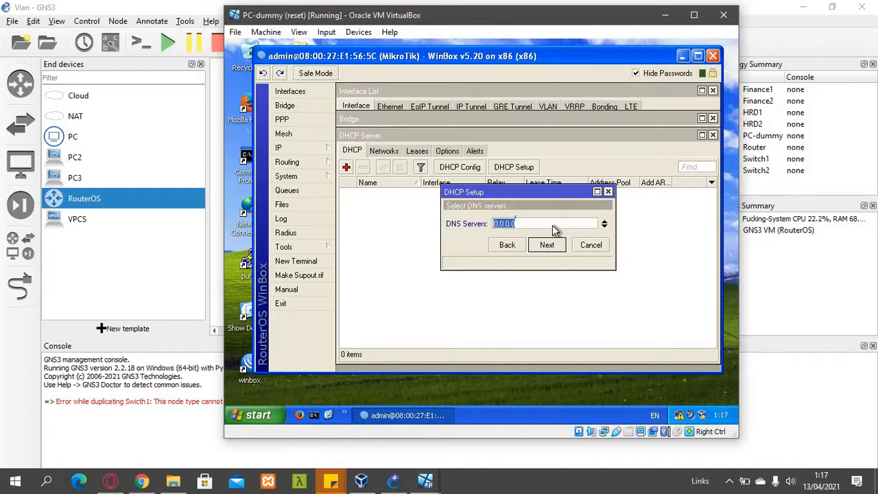
# - Finish the br-finance DHCP setup with DNS server 8.8.8.8 and a lease time of 00:00:50
pyautogui.write('8.8.8.8')
pyautogui.click(553, 245)
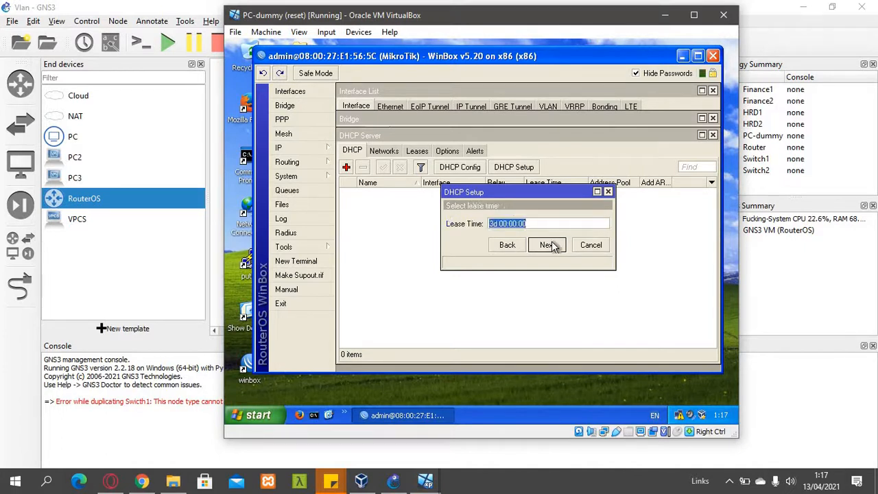
pyautogui.click(548, 221)
pyautogui.press('Delete')
pyautogui.press('Delete')
pyautogui.press('Delete')
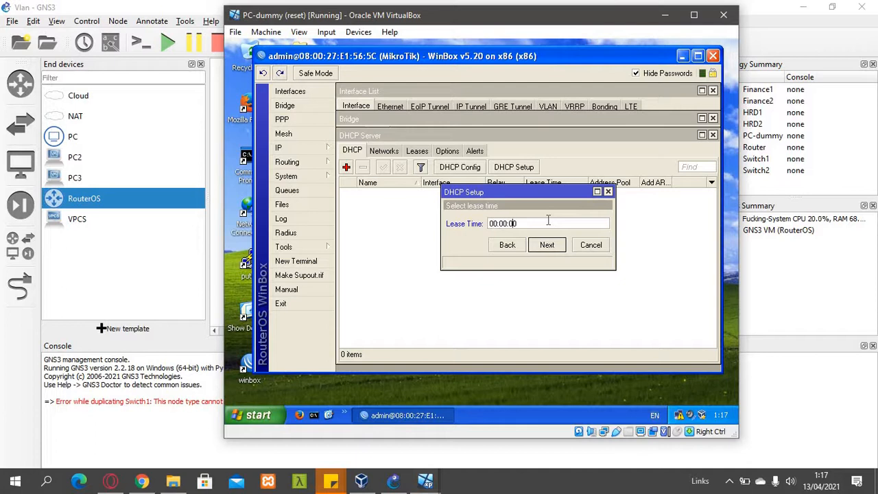
pyautogui.click(542, 245)
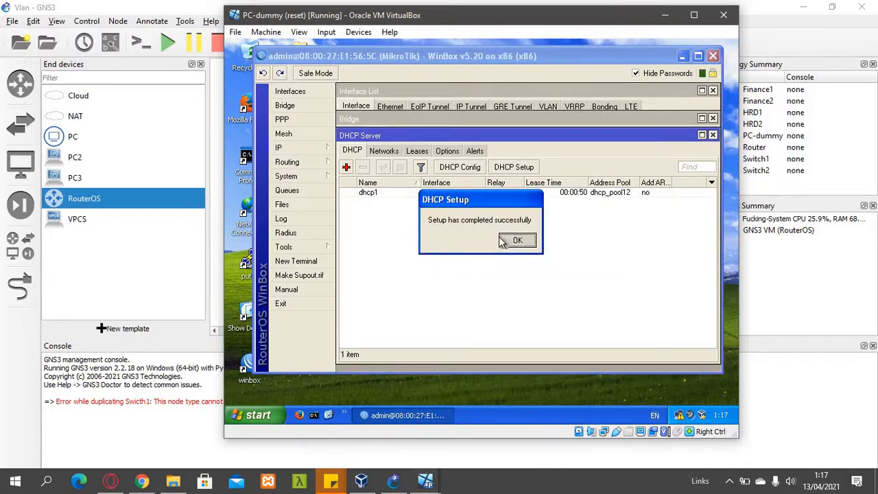
pyautogui.click(511, 241)
# - Start another DHCP server setup on br-hrd, accepting its proposed network and the gateway 192.168.2.254
pyautogui.click(518, 167)
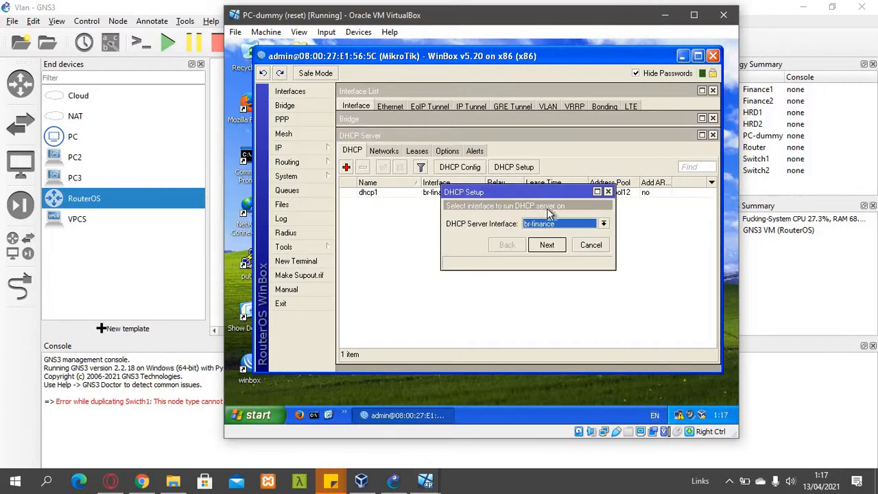
pyautogui.click(563, 223)
pyautogui.click(554, 239)
pyautogui.click(547, 245)
pyautogui.click(547, 245)
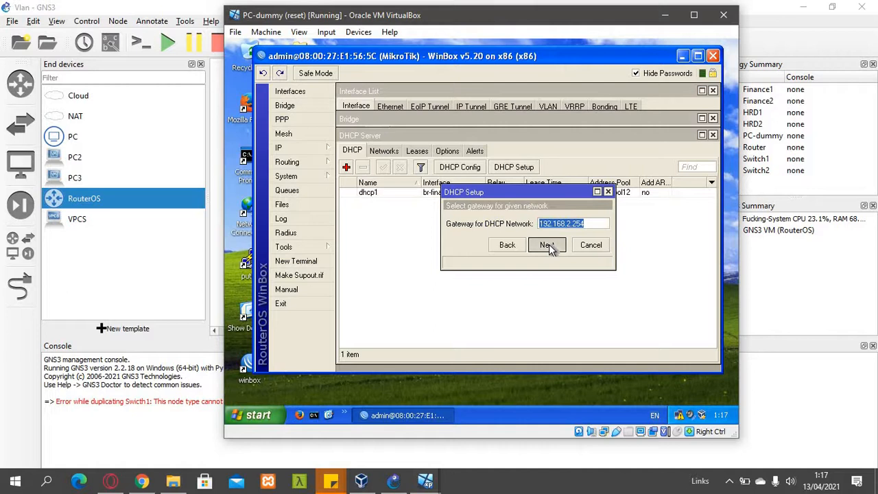
pyautogui.click(548, 245)
# - Narrow the br-hrd address pool to end at 192.168.2.30 and finish the setup with DNS 8.8.8.8 and lease time 00:00:50
pyautogui.click(596, 224)
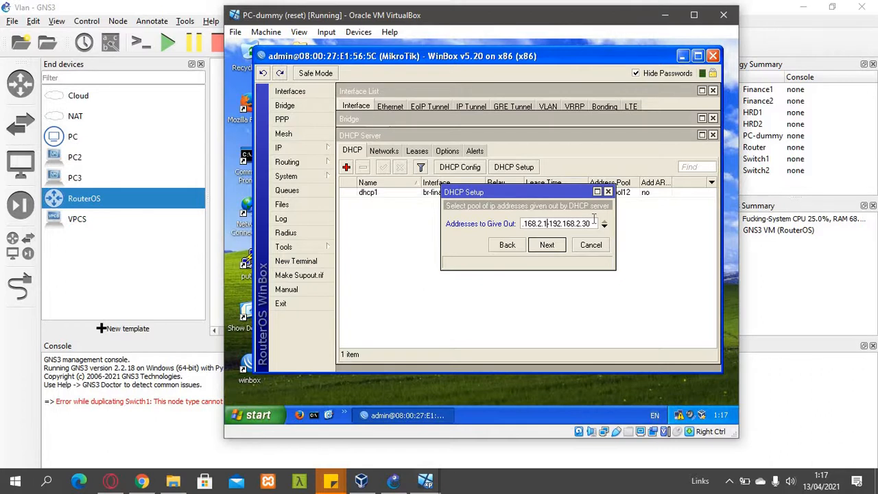
pyautogui.click(547, 245)
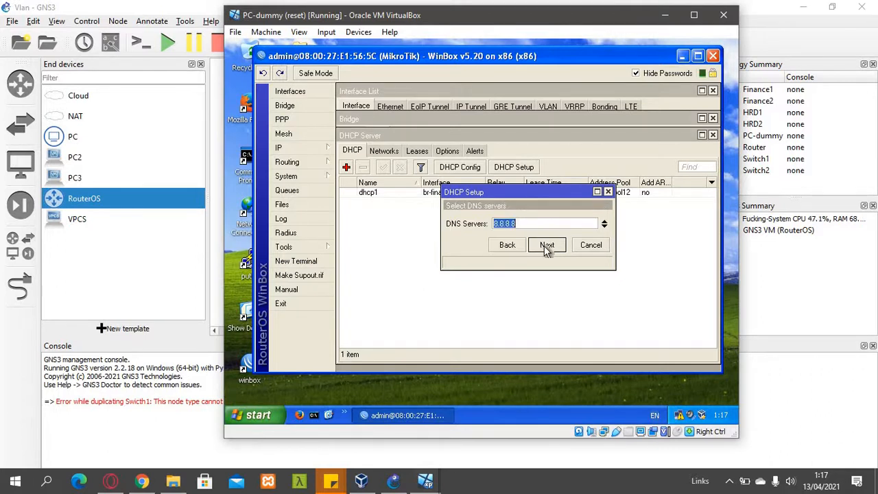
pyautogui.click(546, 245)
pyautogui.click(547, 245)
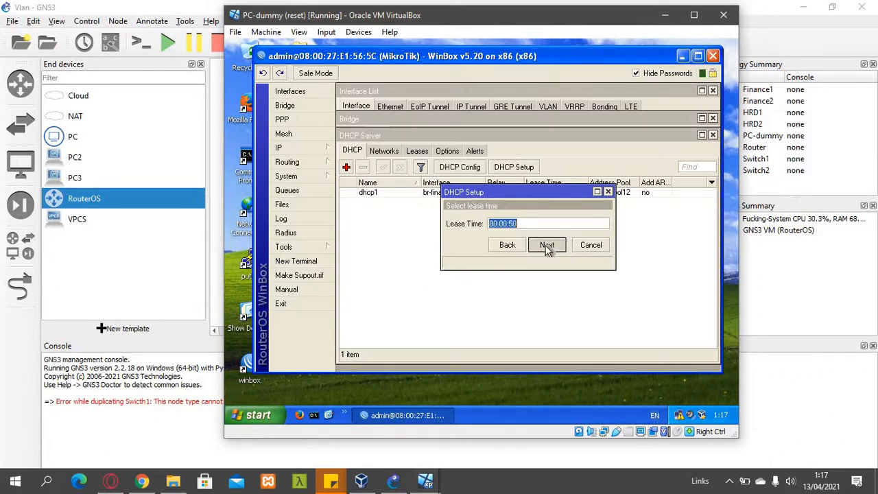
pyautogui.click(517, 244)
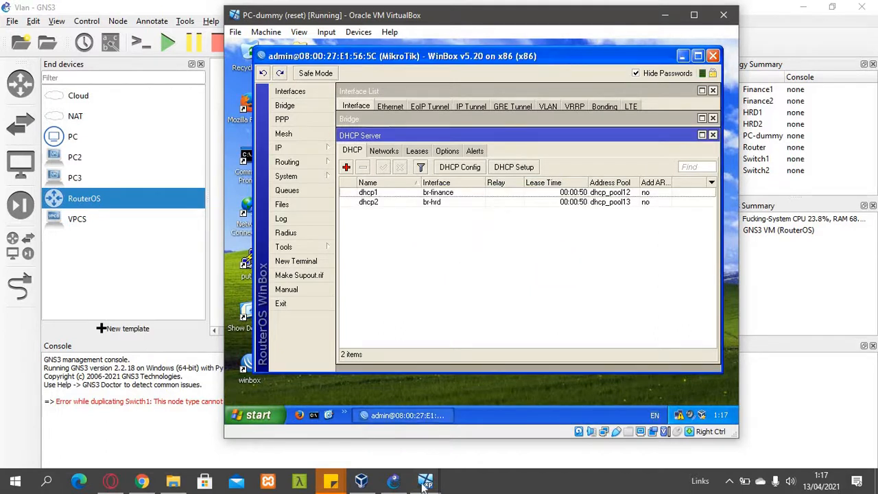
pyautogui.moveTo(426, 481)
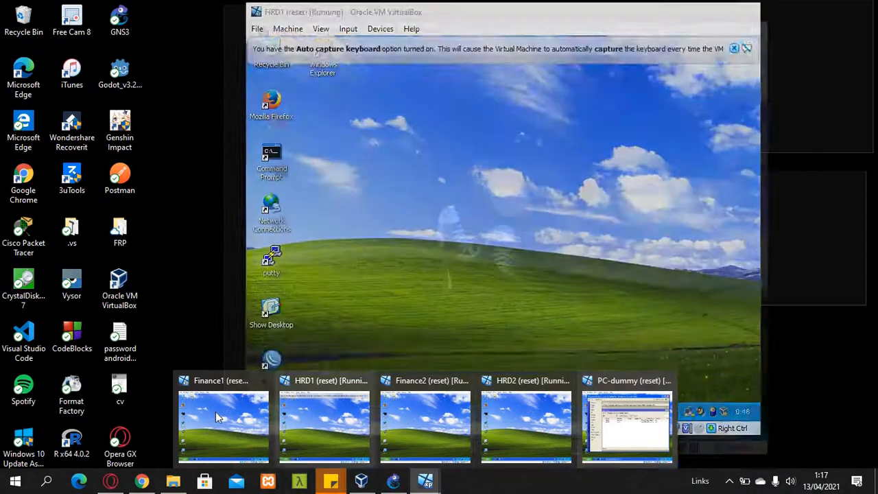
pyautogui.click(223, 422)
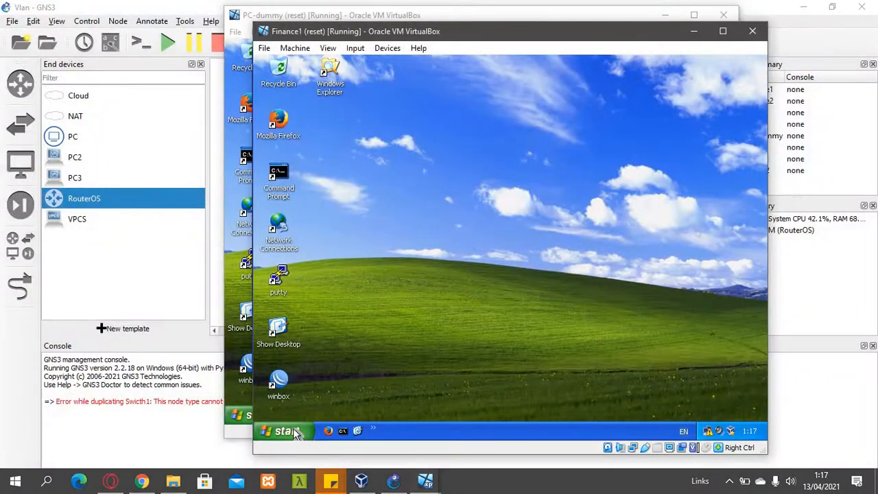
pyautogui.click(186, 329)
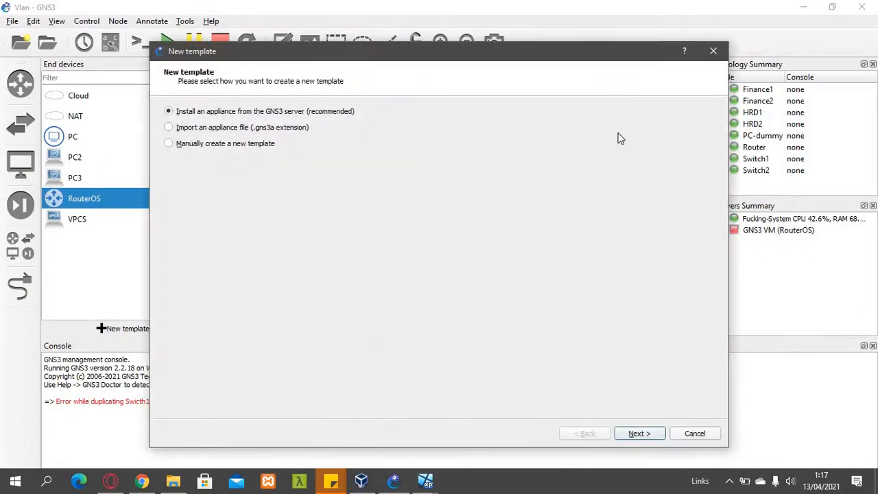
pyautogui.press('Escape')
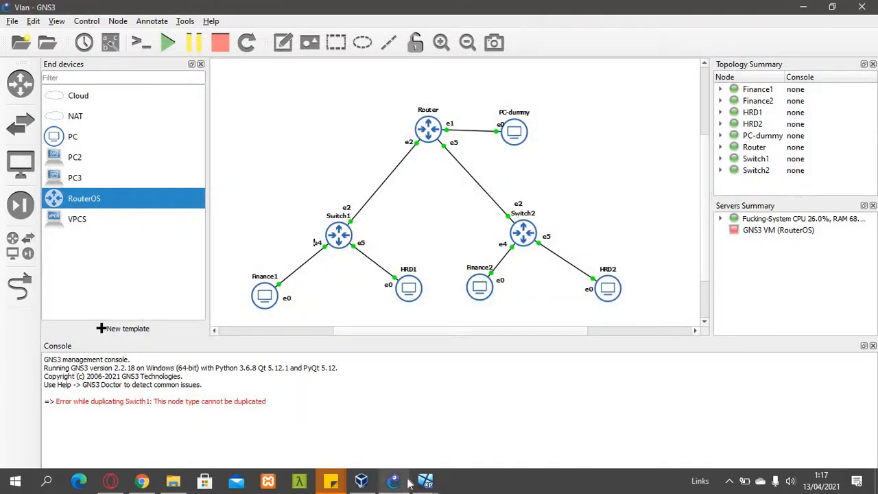
# - Switch to the Finance1 virtual machine and connect its WinBox to the MikroTik device acting as Switch1
pyautogui.moveTo(426, 480)
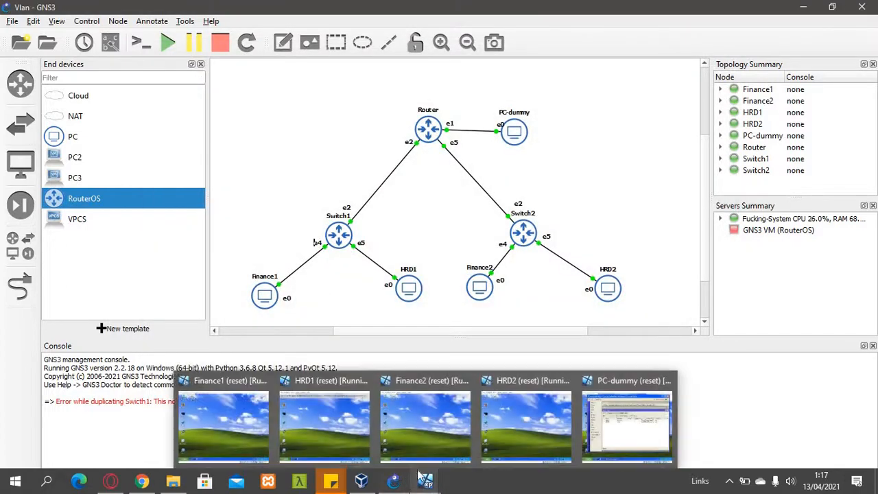
pyautogui.click(253, 423)
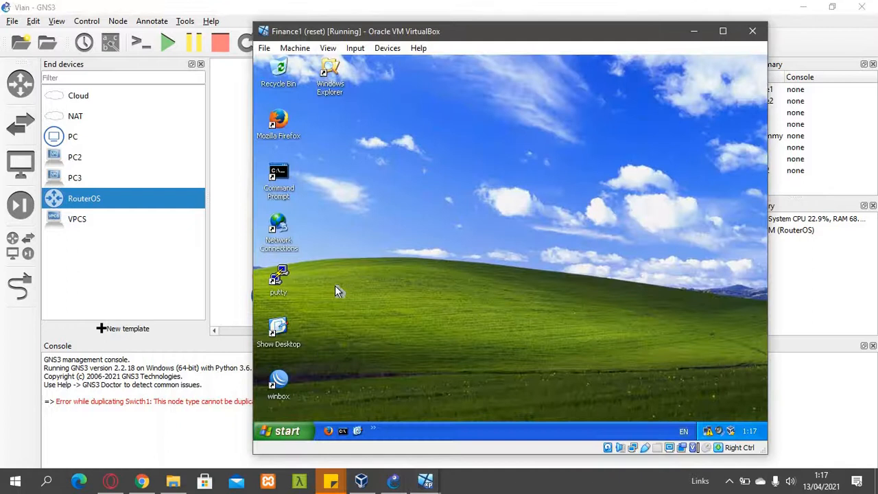
pyautogui.doubleClick(279, 382)
pyautogui.click(440, 90)
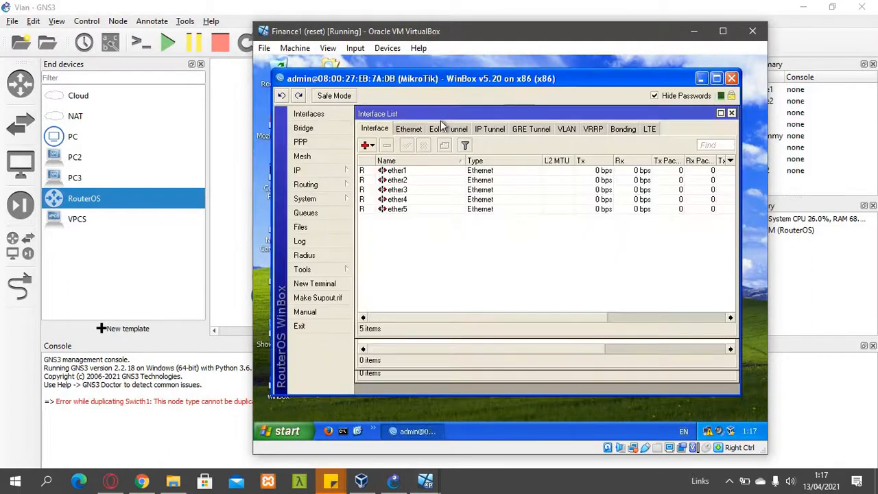
# - Create a VLAN interface named vlan100-finance1 with VLAN ID 100 on ether2 of Switch1
pyautogui.click(368, 145)
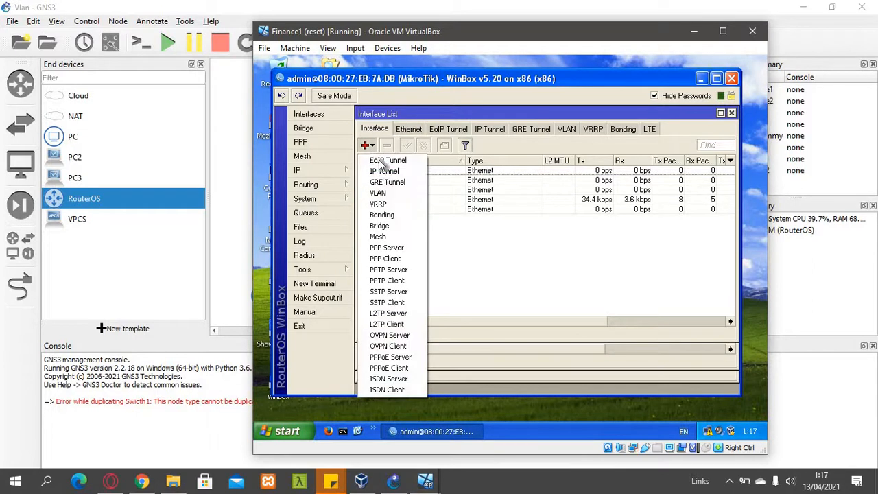
pyautogui.click(378, 192)
pyautogui.moveTo(456, 38); pyautogui.dragTo(574, 43)
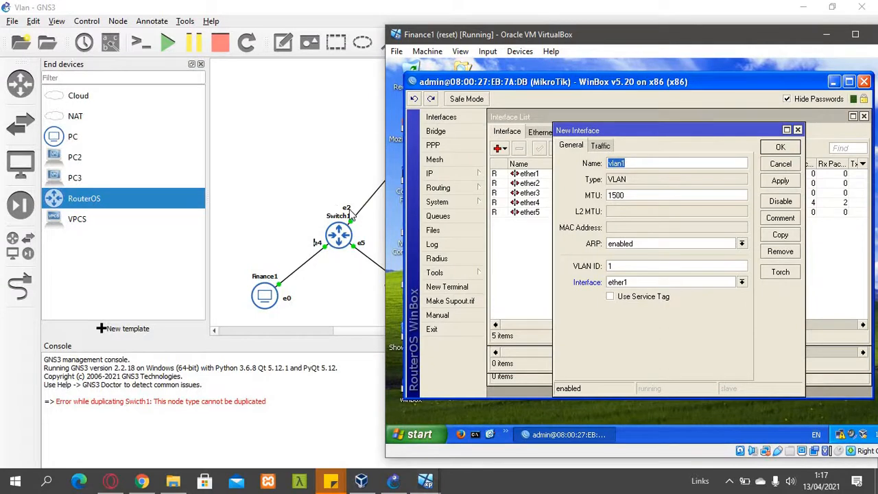
pyautogui.click(641, 162)
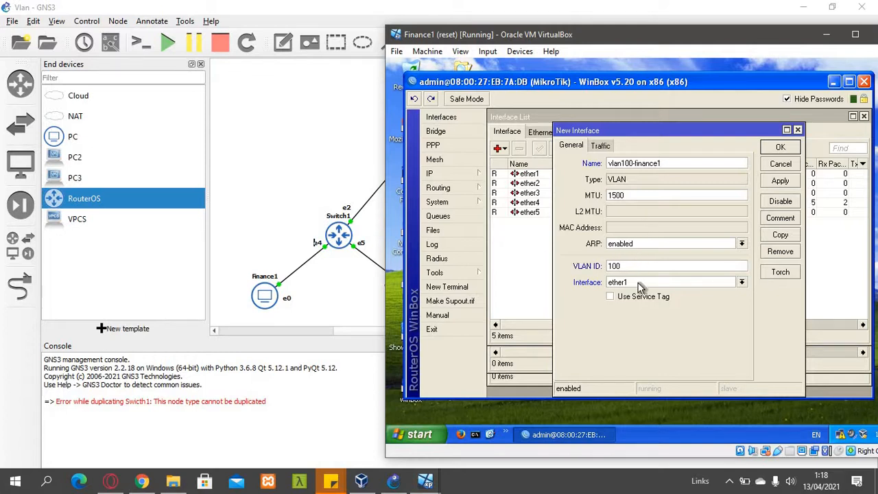
pyautogui.click(639, 283)
pyautogui.click(641, 300)
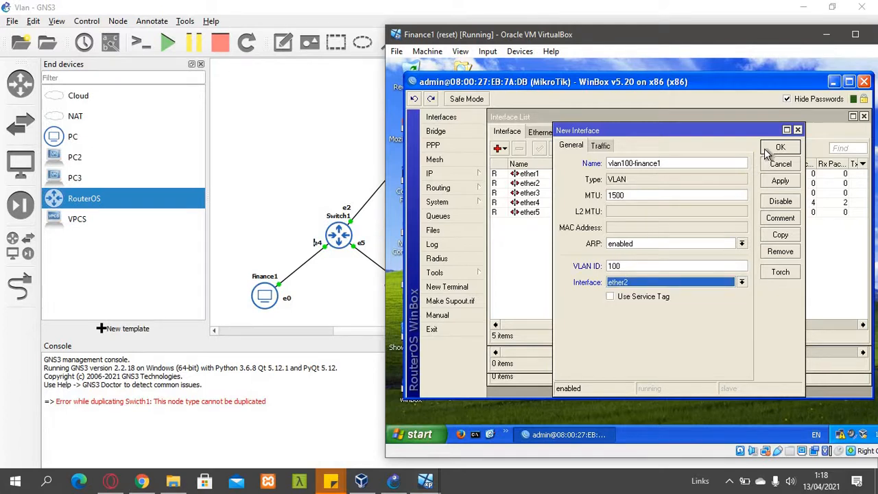
pyautogui.click(768, 150)
# - Create a VLAN interface named vlan200-hrd1 with VLAN ID 200 on ether2
pyautogui.click(501, 148)
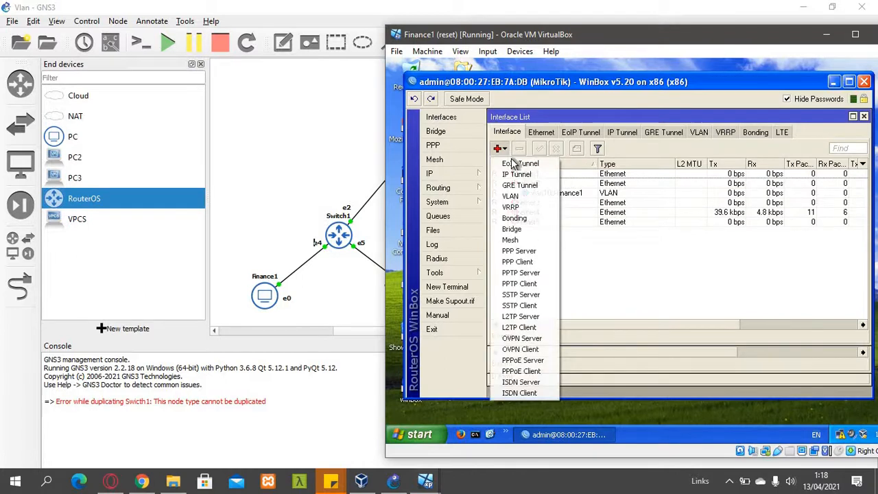
pyautogui.click(511, 196)
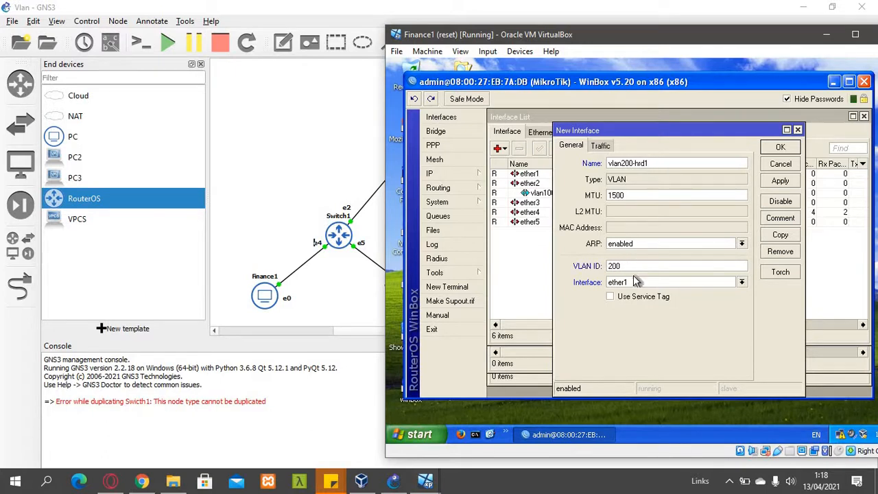
pyautogui.click(635, 284)
pyautogui.click(636, 302)
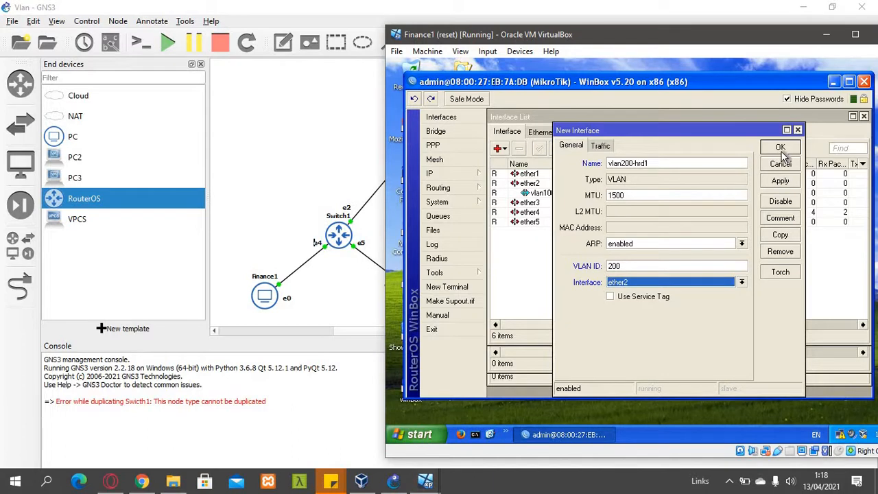
pyautogui.click(780, 149)
# - Add a bridge named br-finance on Switch1
pyautogui.click(436, 131)
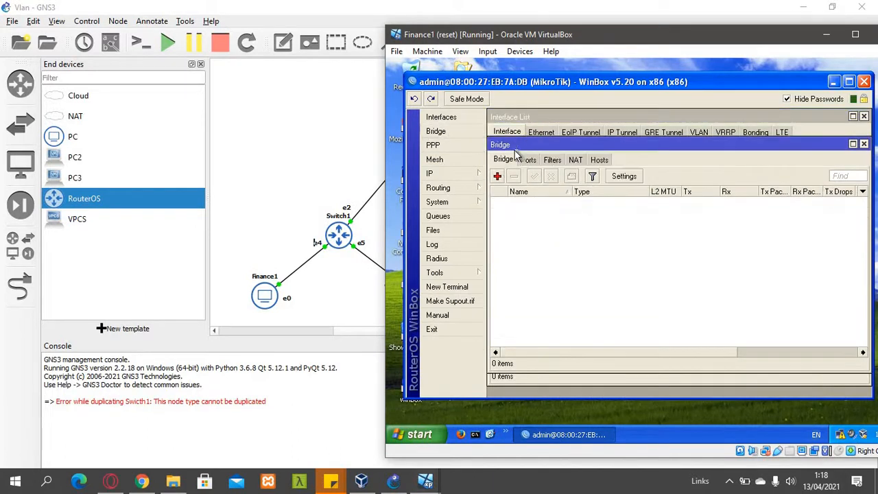
pyautogui.click(497, 176)
pyautogui.write('br-finance')
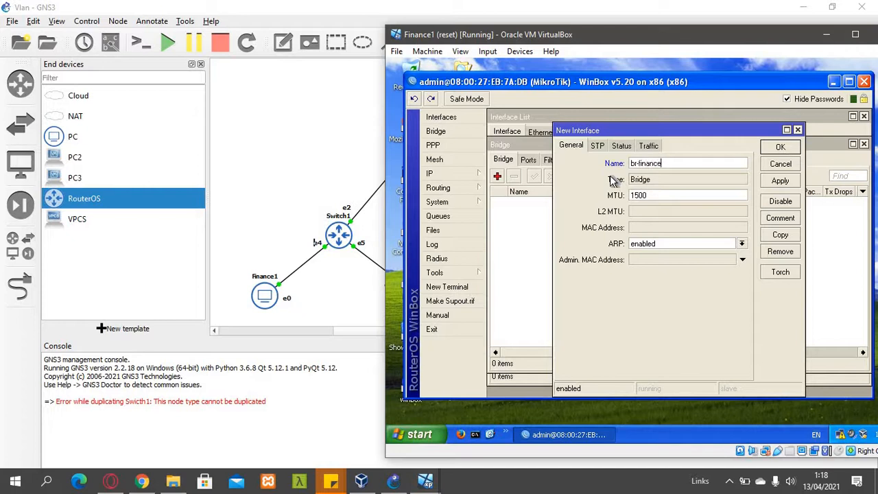
pyautogui.click(780, 149)
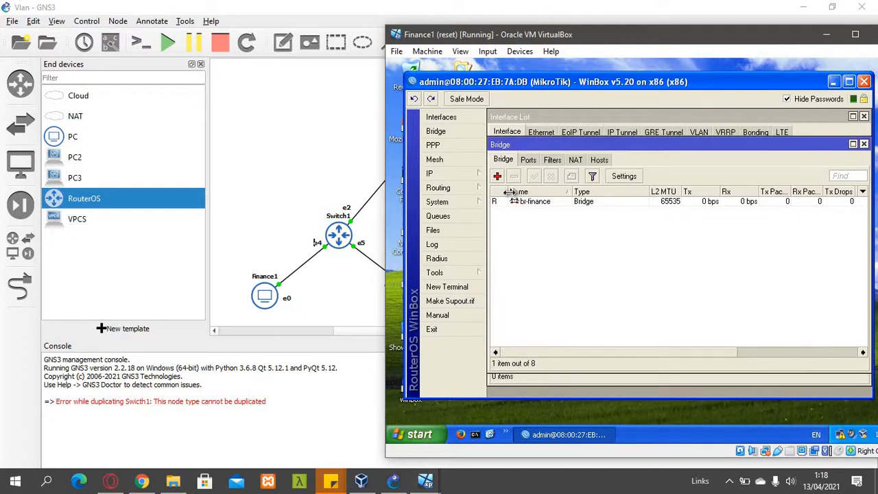
# - Add a second bridge named br-hrd and open the list of bridge ports
pyautogui.click(497, 176)
pyautogui.write('br-hrd')
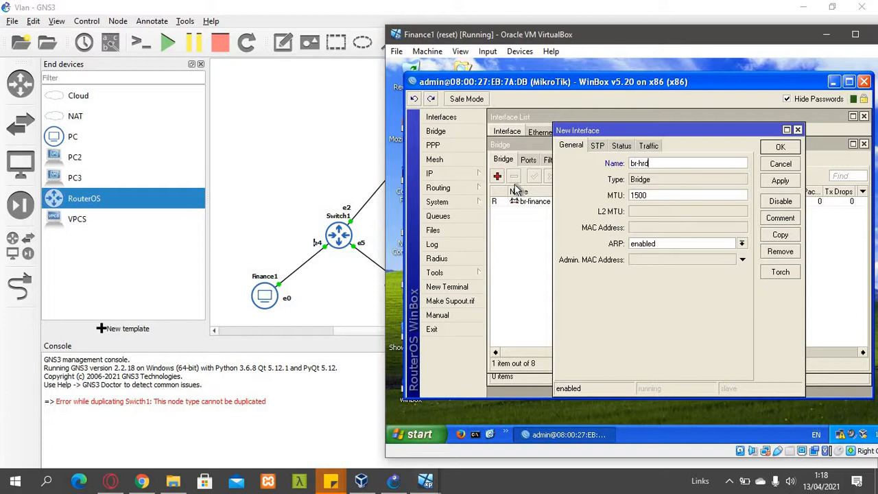
pyautogui.click(781, 147)
pyautogui.click(529, 160)
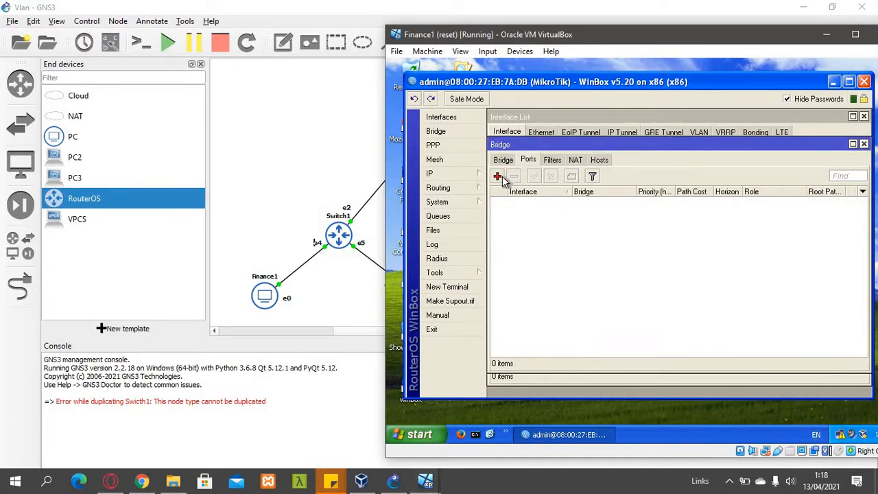
# - Add vlan100-finance1 as a port of the br-finance bridge on Switch1
pyautogui.click(497, 176)
pyautogui.click(620, 172)
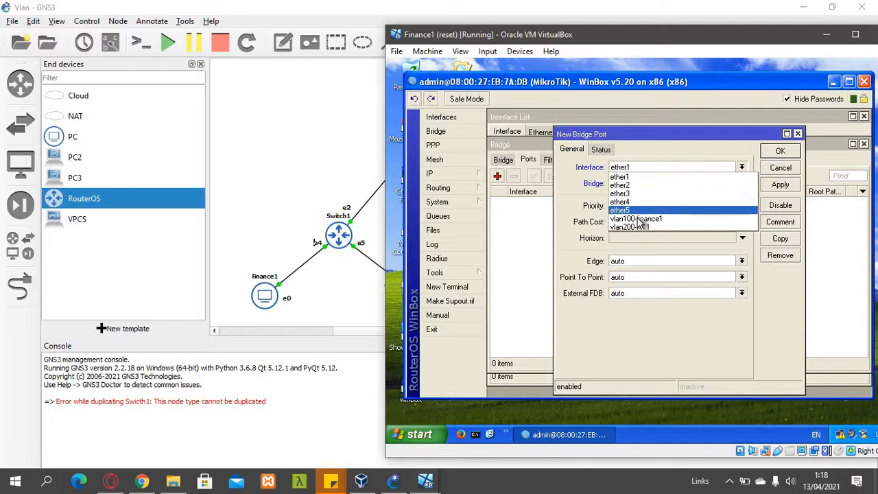
pyautogui.click(678, 210)
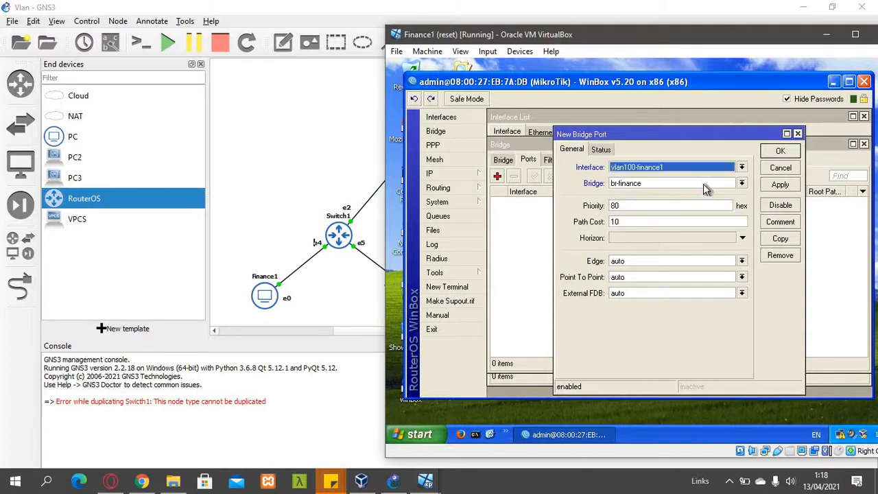
pyautogui.click(780, 151)
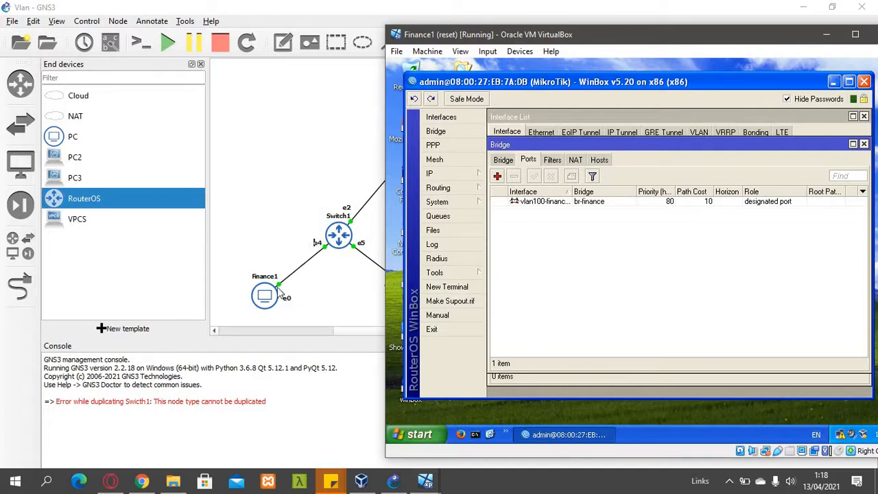
# - Add ether4 as a port of the br-finance bridge
pyautogui.click(498, 177)
pyautogui.click(642, 168)
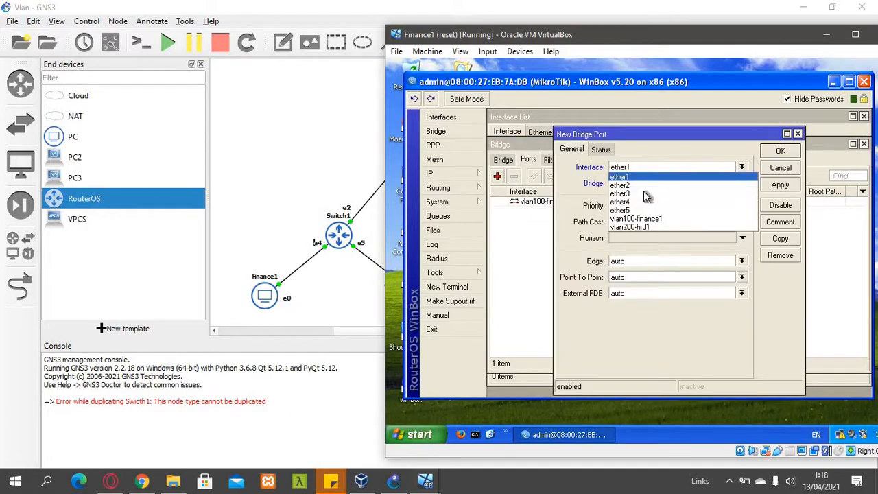
pyautogui.click(643, 203)
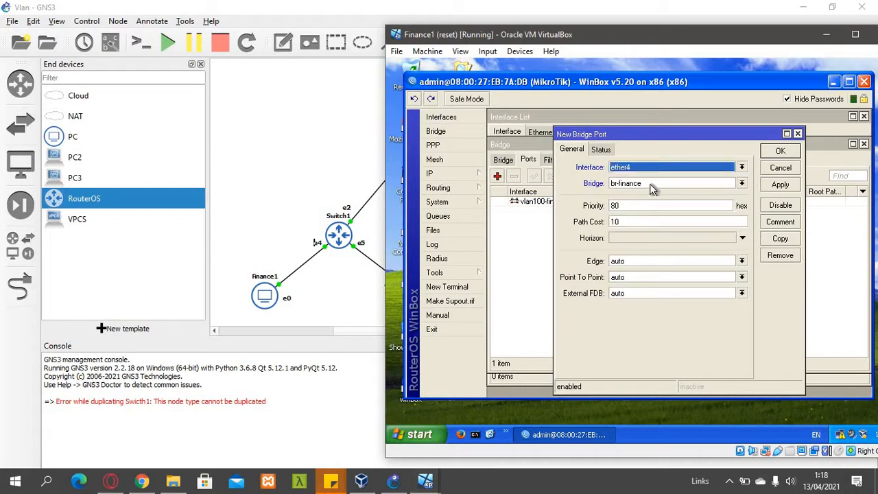
pyautogui.click(781, 152)
# - Add vlan200-hrd1 as a port of the br-hrd bridge
pyautogui.moveTo(530, 40); pyautogui.dragTo(350, 92)
pyautogui.click(334, 234)
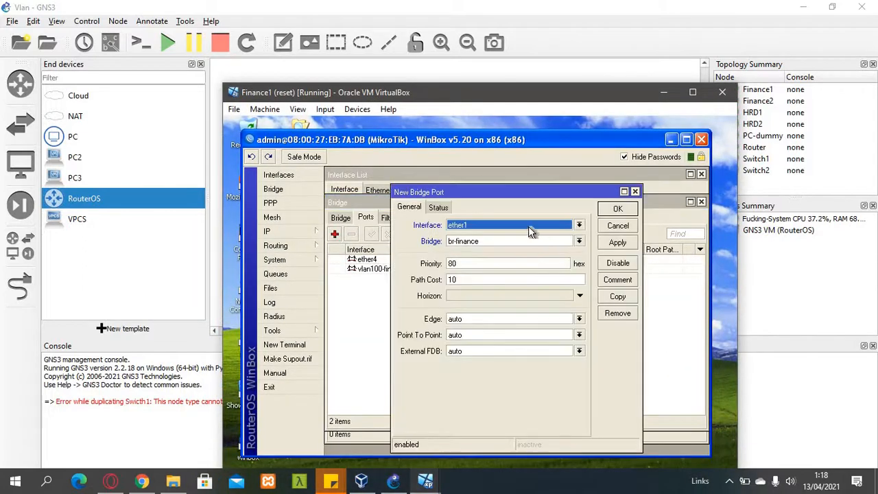
pyautogui.click(529, 230)
pyautogui.click(512, 285)
pyautogui.click(509, 240)
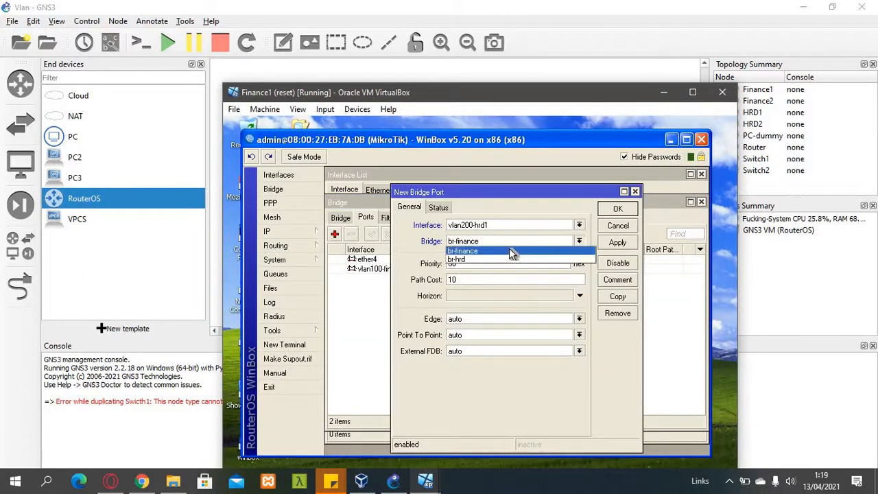
pyautogui.click(508, 261)
pyautogui.click(617, 209)
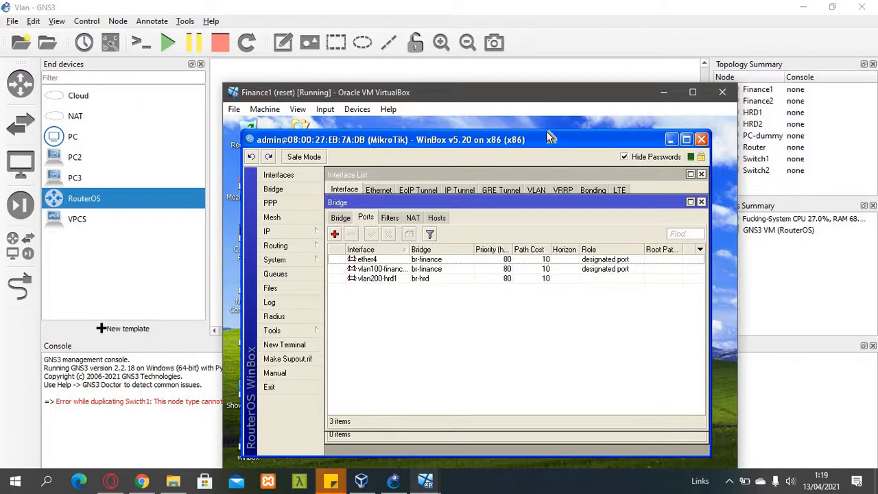
# - Check Switch1's HRD link in the topology and add ether5 as a port of the br-hrd bridge
pyautogui.moveTo(549, 97); pyautogui.dragTo(552, 247)
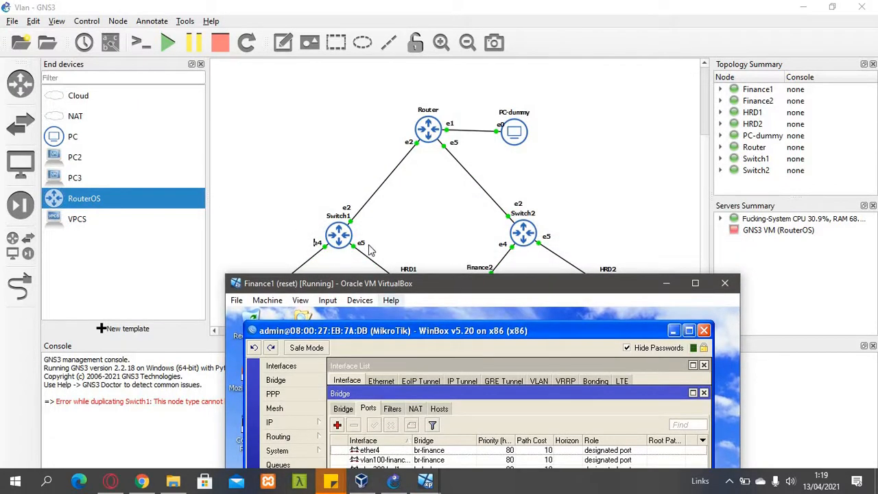
pyautogui.moveTo(411, 284); pyautogui.dragTo(444, 97)
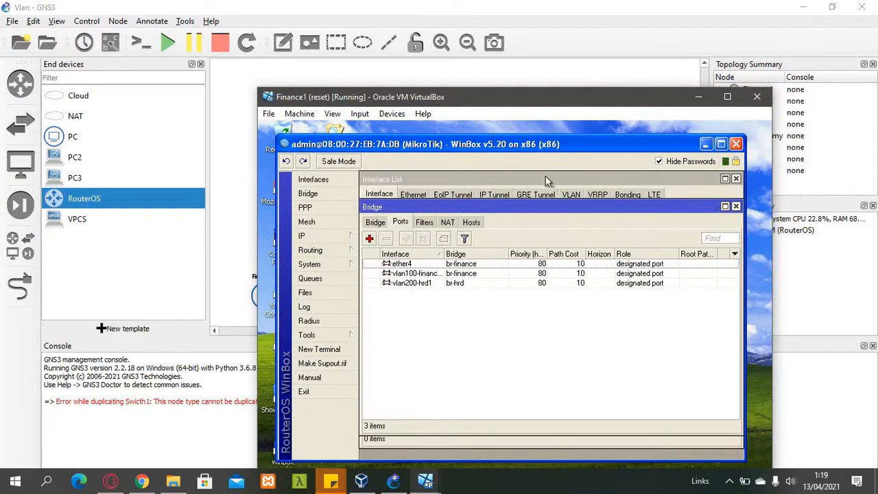
pyautogui.click(369, 238)
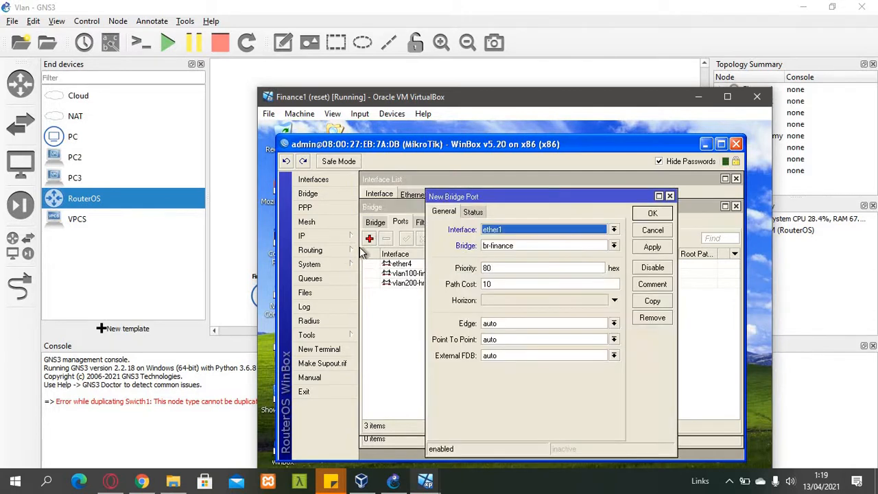
pyautogui.click(509, 247)
pyautogui.click(516, 264)
pyautogui.click(519, 231)
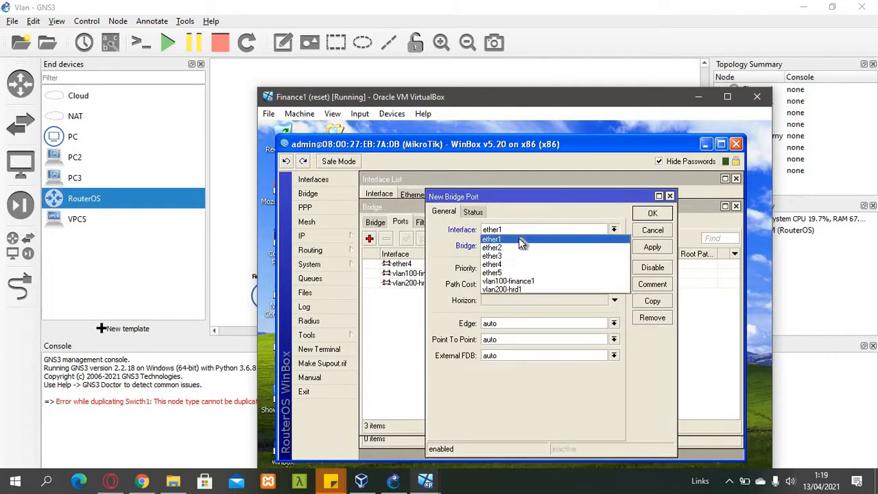
pyautogui.click(514, 269)
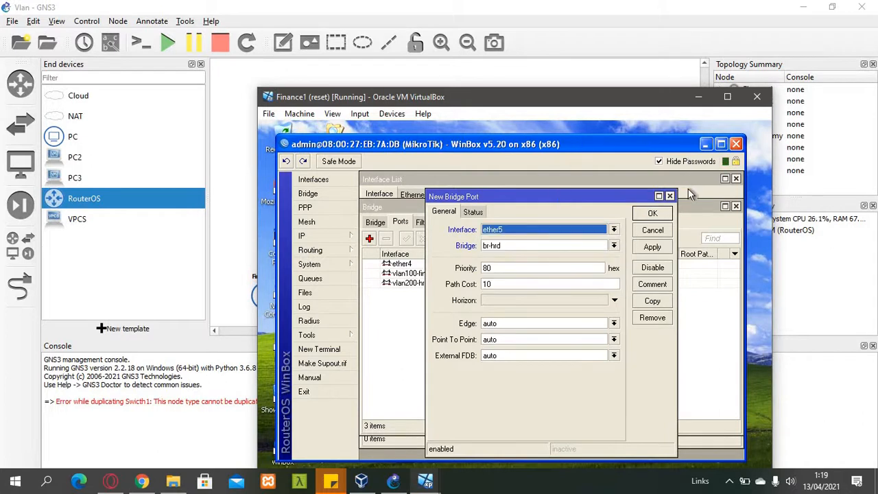
pyautogui.click(648, 214)
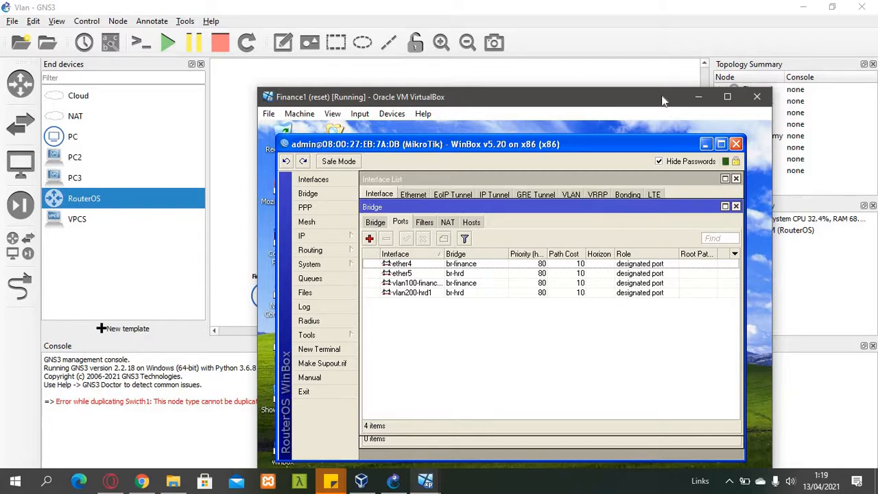
# - Switch to the Finance2 virtual machine, connect WinBox to the MikroTik at 08:00:27:66:10:28 as admin, and open its interface list
pyautogui.moveTo(663, 101); pyautogui.dragTo(658, 60)
pyautogui.moveTo(425, 481)
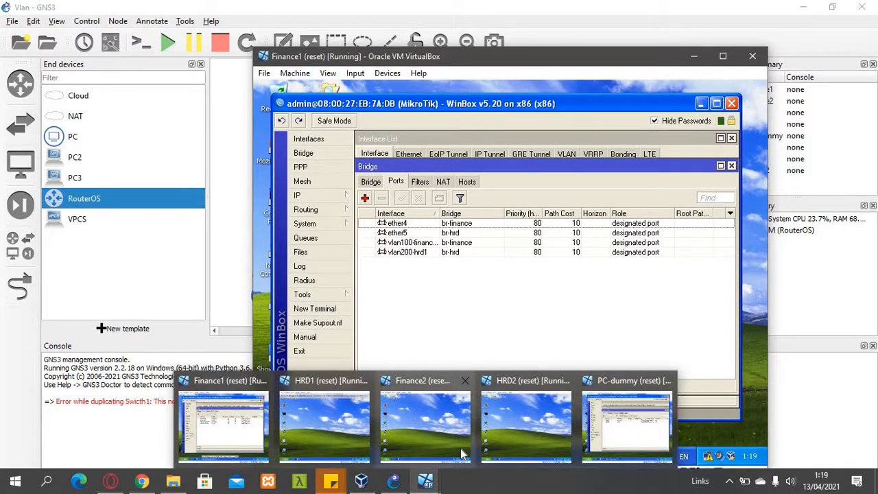
pyautogui.click(451, 436)
pyautogui.doubleClick(333, 419)
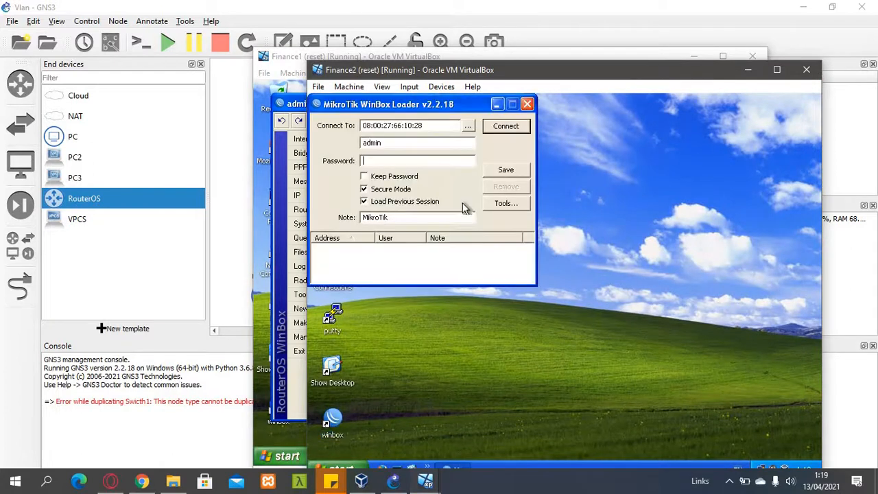
pyautogui.click(510, 125)
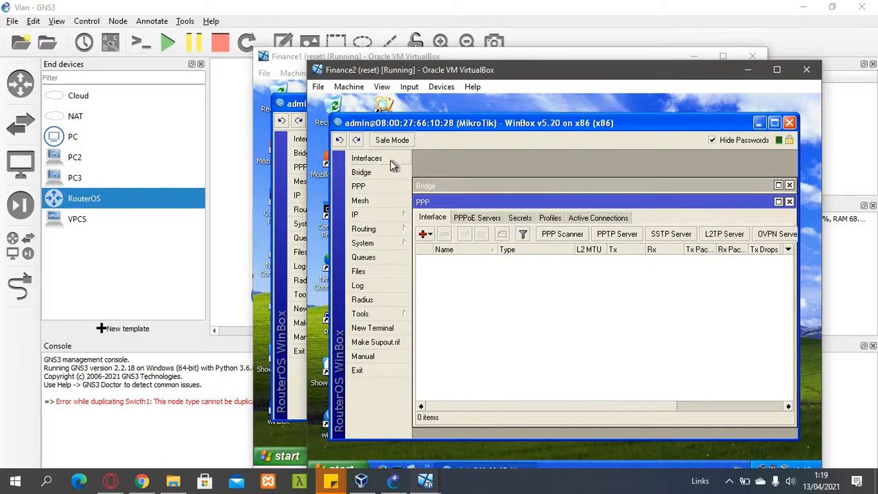
pyautogui.click(390, 160)
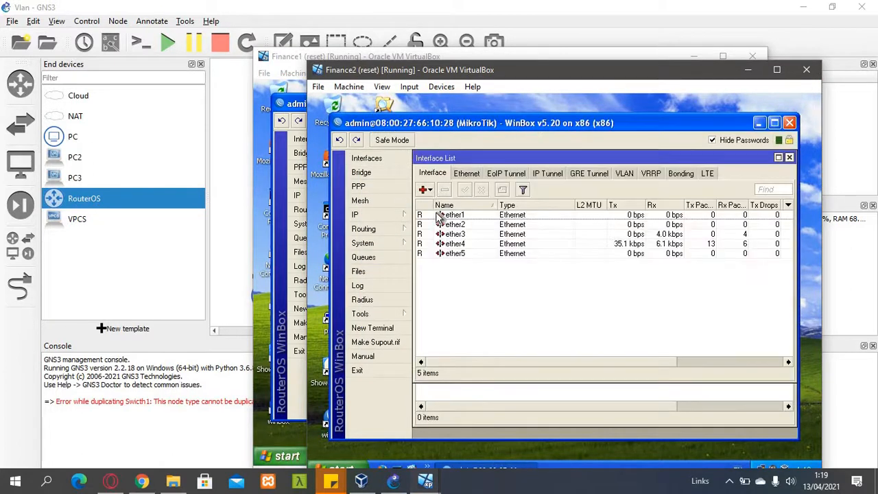
# - Check Switch2's links in the topology, then create a VLAN interface named vlan100-finance2 with VLAN ID 100 on its ether2
pyautogui.click(747, 45)
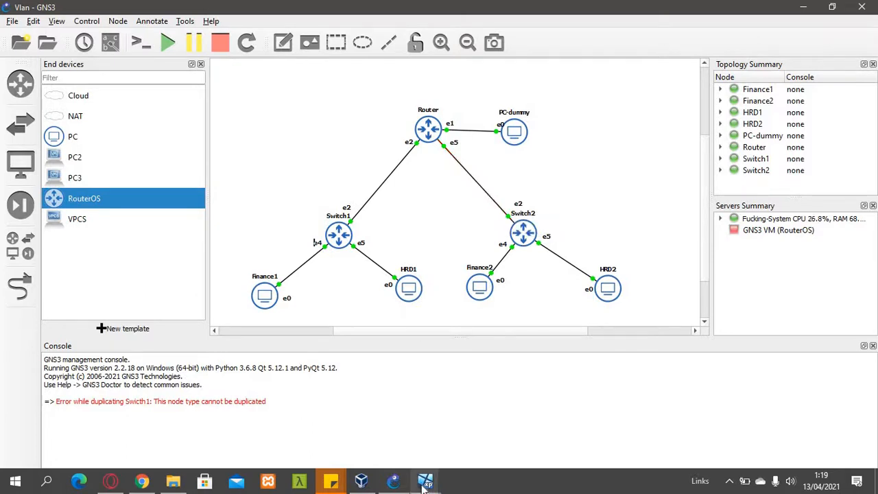
pyautogui.moveTo(425, 484)
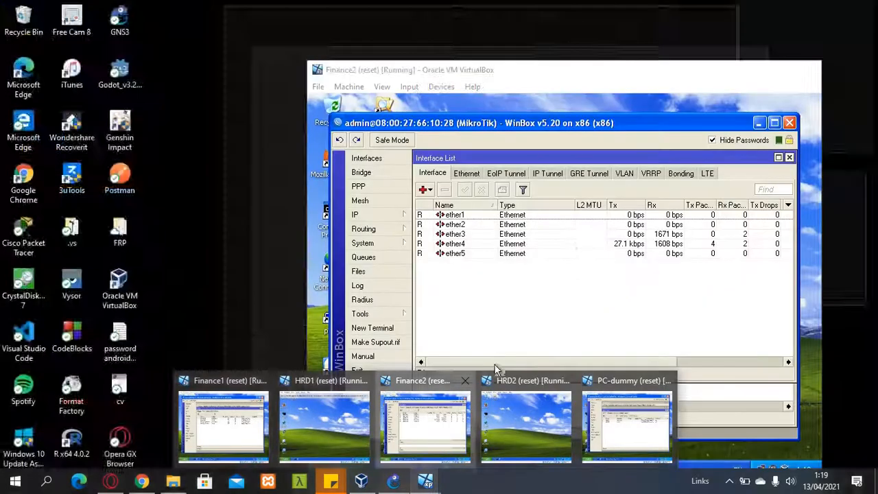
pyautogui.click(439, 444)
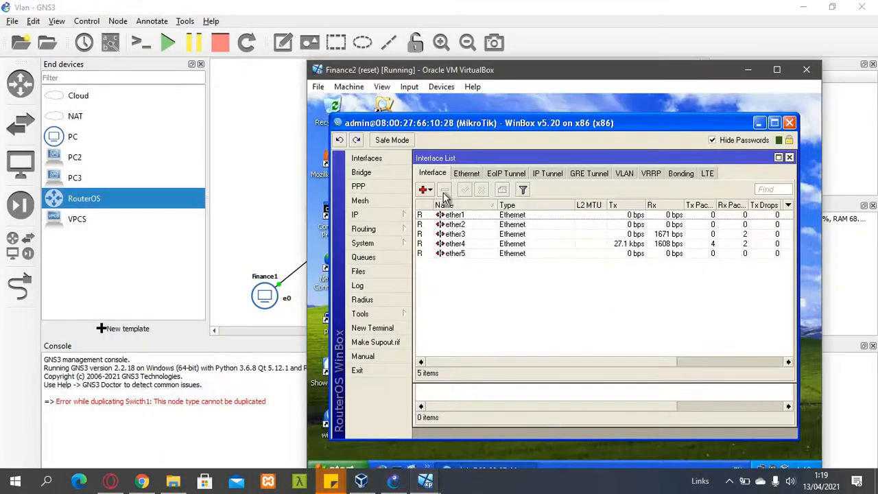
pyautogui.click(425, 189)
pyautogui.click(437, 237)
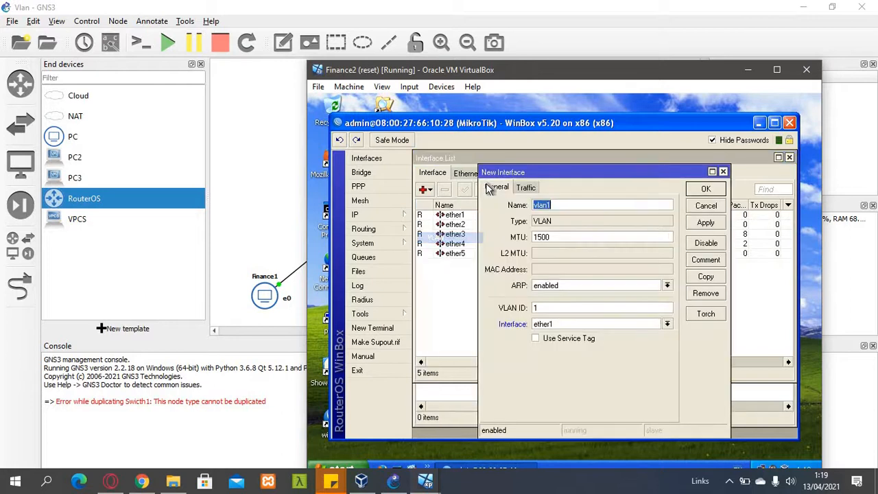
pyautogui.click(552, 204)
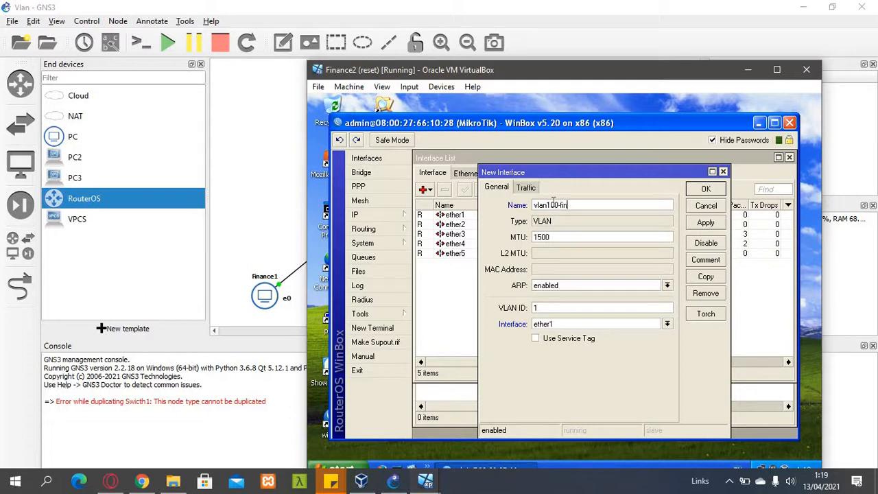
pyautogui.write('00-finance2')
pyautogui.click(567, 326)
pyautogui.click(561, 343)
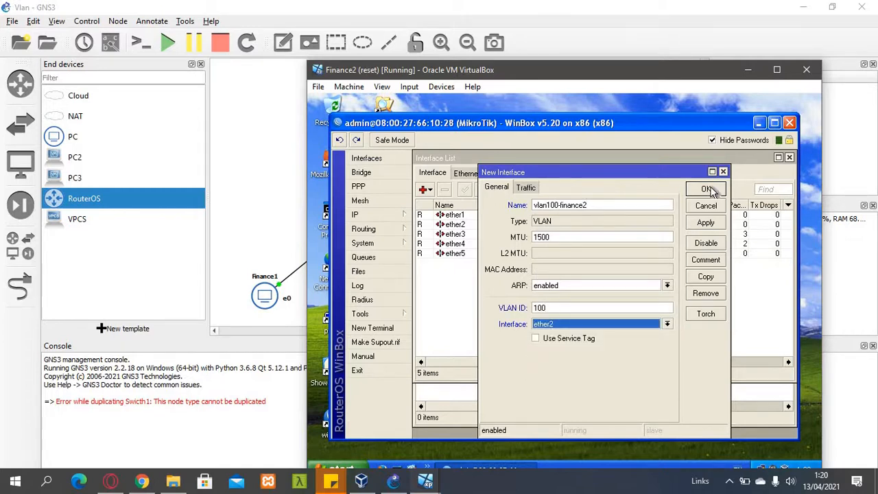
pyautogui.click(709, 189)
# - Create a VLAN interface named vlan200-hrd2 with VLAN ID 200 on ether2 of Switch2, and open the bridge settings
pyautogui.click(428, 191)
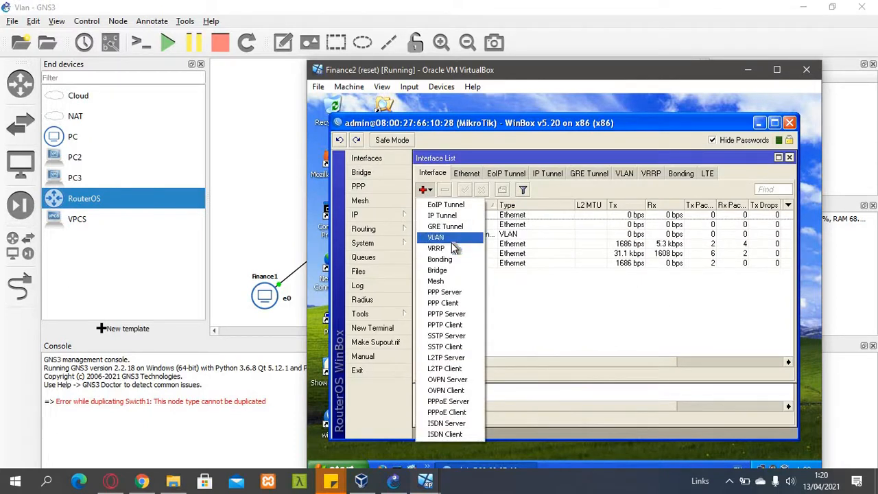
pyautogui.click(454, 240)
pyautogui.click(592, 204)
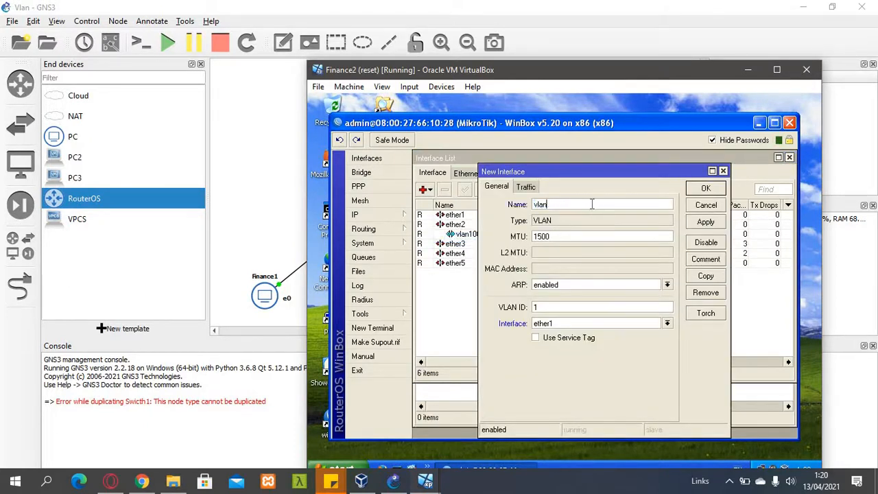
pyautogui.write('00-hrd2')
pyautogui.click(567, 323)
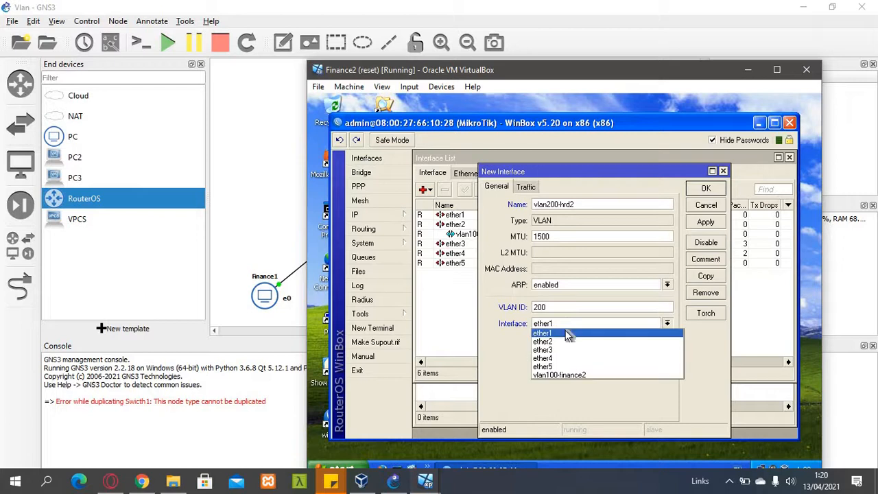
pyautogui.click(568, 341)
pyautogui.click(704, 193)
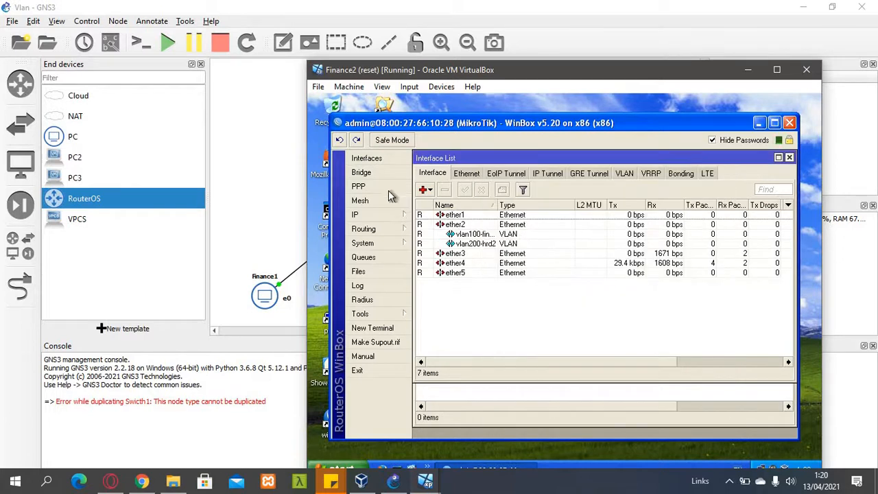
pyautogui.click(376, 172)
pyautogui.click(423, 216)
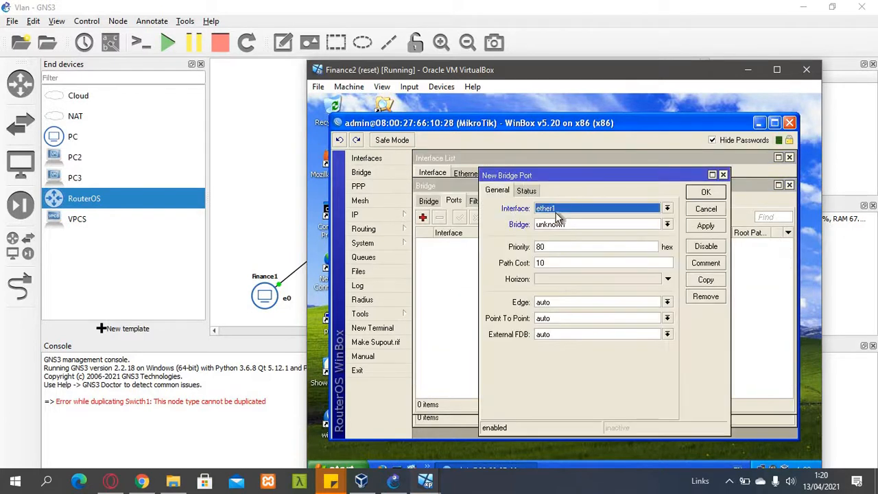
pyautogui.click(588, 214)
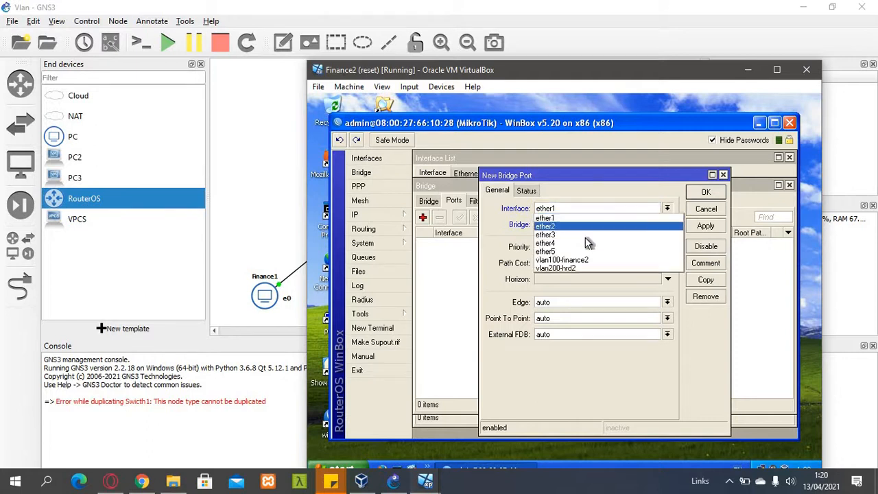
pyautogui.click(721, 182)
pyautogui.click(723, 175)
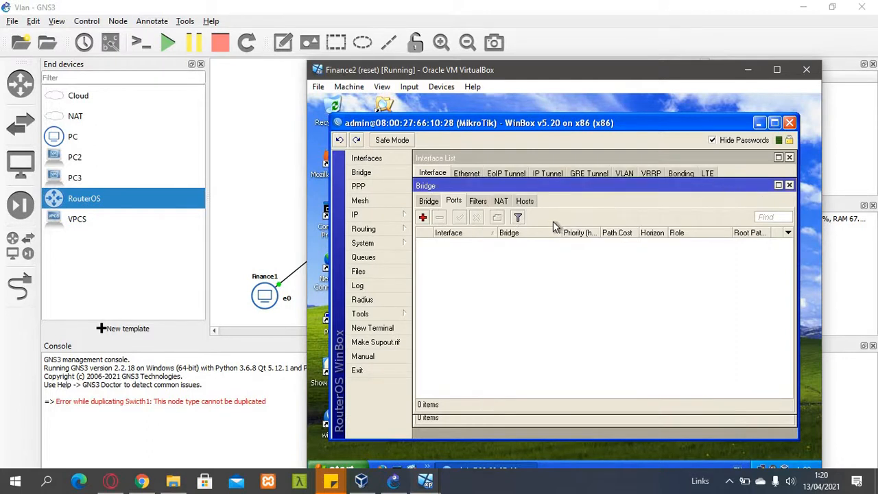
pyautogui.click(424, 218)
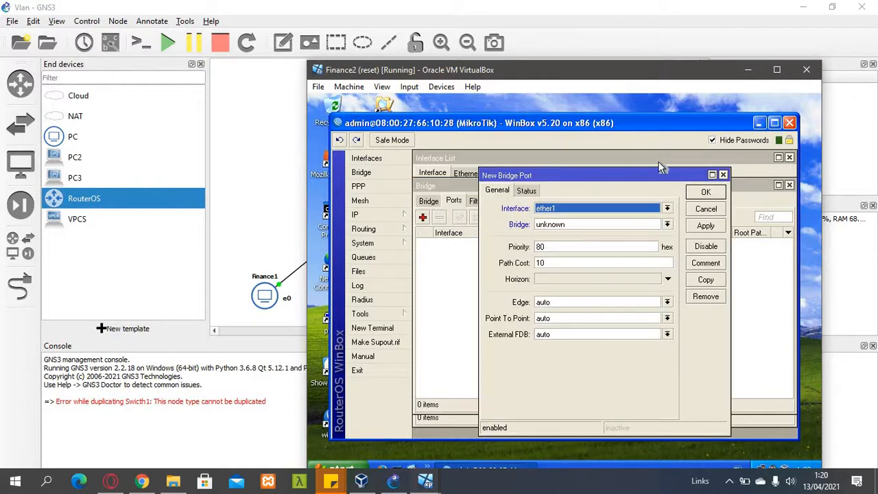
pyautogui.click(721, 176)
# - Add a bridge named br-finance on Switch2
pyautogui.click(429, 200)
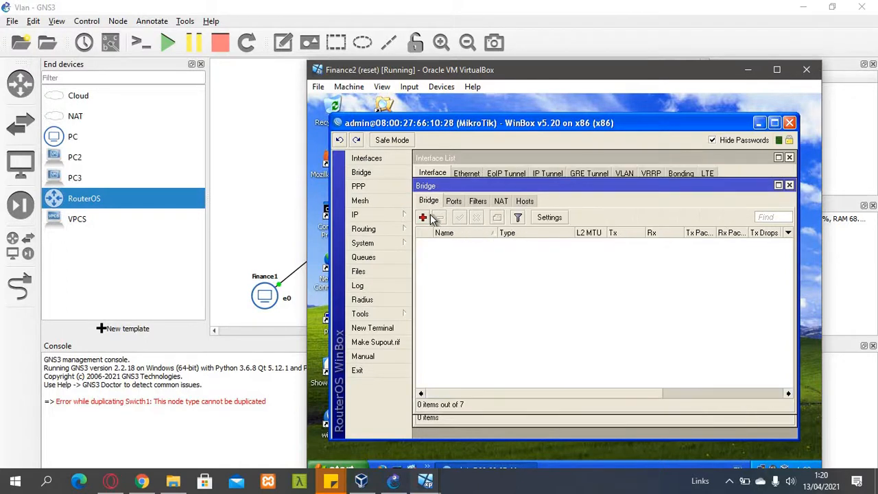
pyautogui.click(424, 218)
pyautogui.write('br-finance')
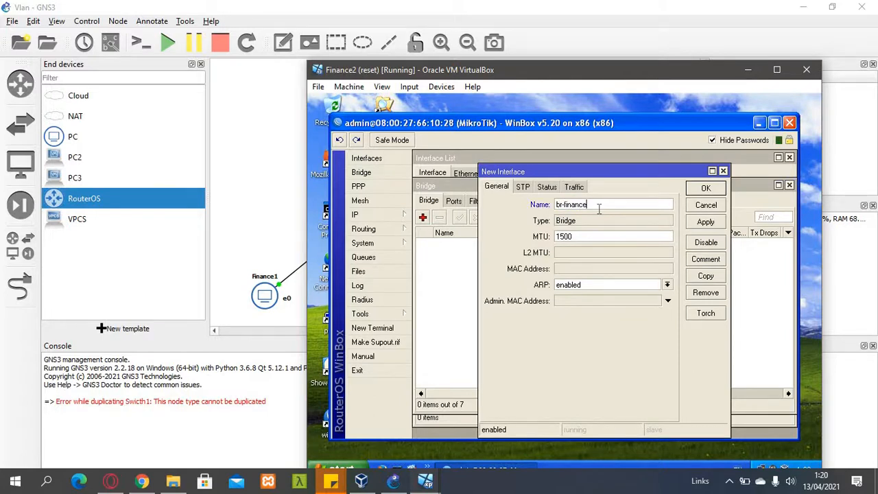
pyautogui.click(707, 189)
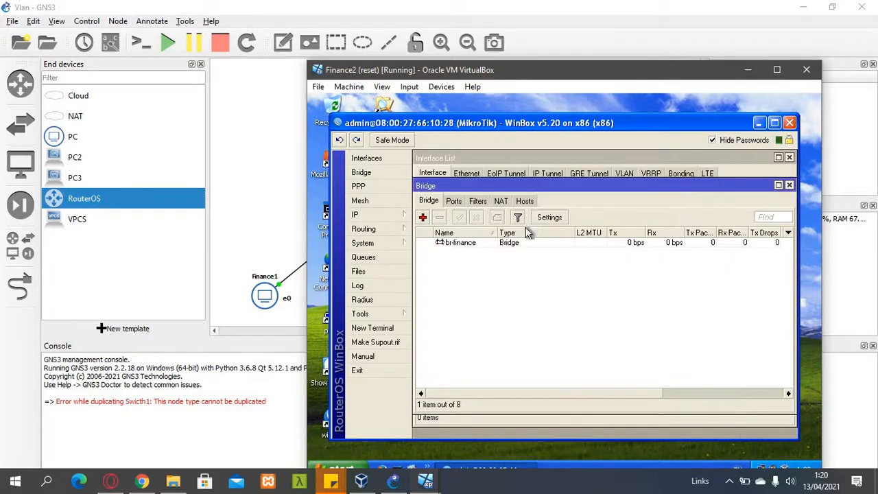
# - Add a second bridge named br-hrd on Switch2
pyautogui.click(423, 217)
pyautogui.write('br-hrd')
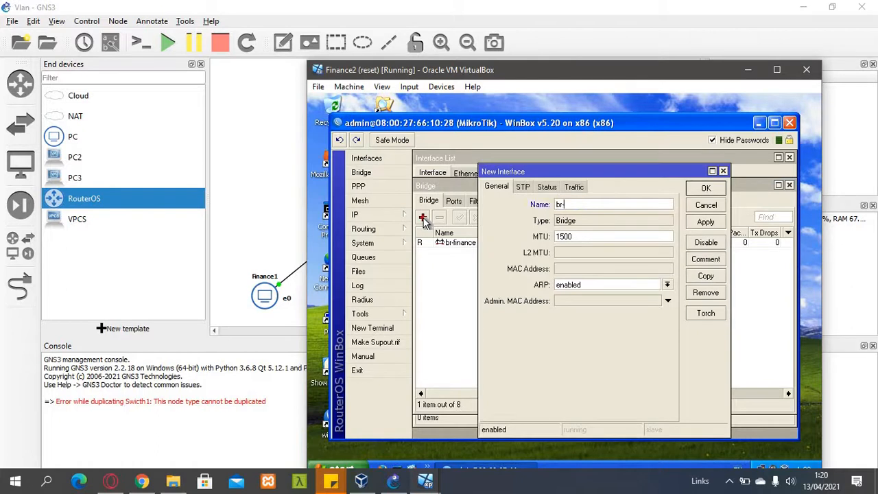
pyautogui.click(707, 189)
# - Add a bridge port on Switch2 that assigns interface vlan100-finance2 to bridge br-finance
pyautogui.click(453, 201)
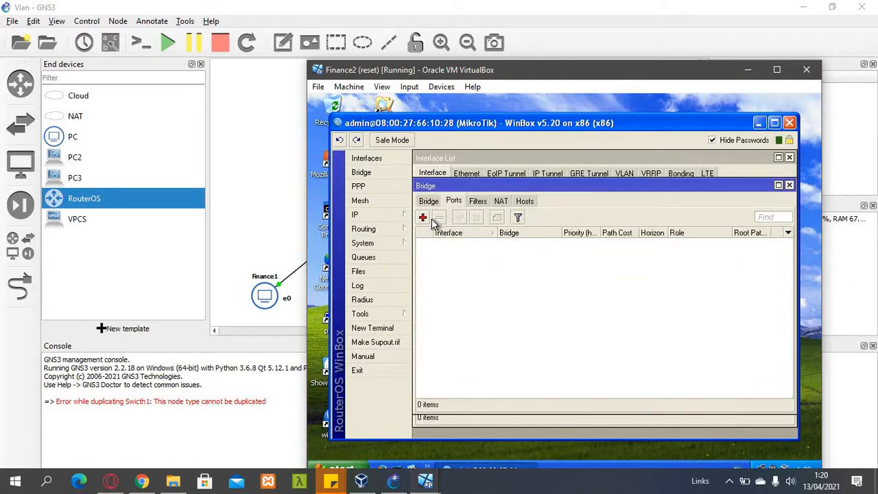
pyautogui.click(423, 217)
pyautogui.click(567, 213)
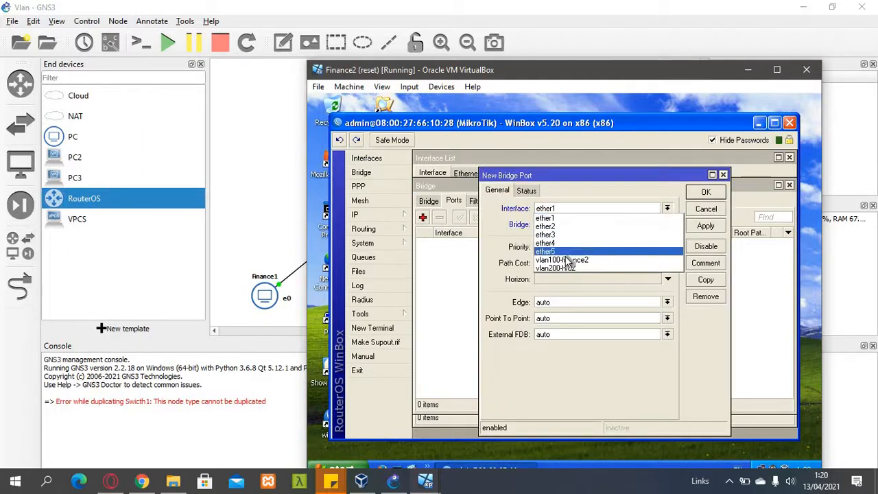
pyautogui.click(568, 256)
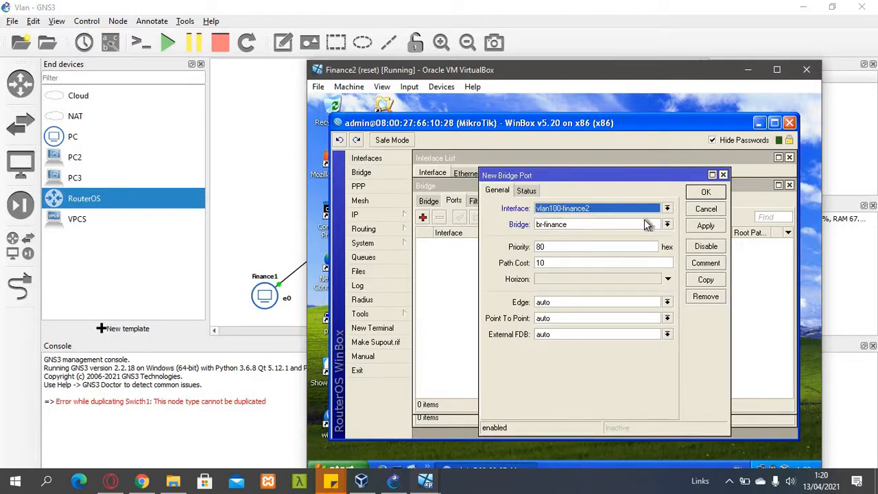
pyautogui.click(703, 194)
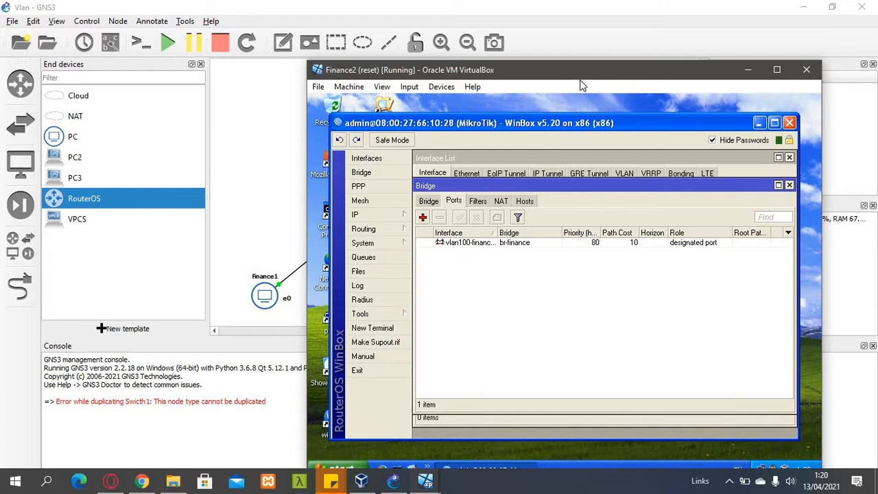
# - Check Switch2's links to Finance2 and HRD2 in the topology, then add ether4 as a port of bridge br-finance
pyautogui.moveTo(584, 72); pyautogui.dragTo(425, 345)
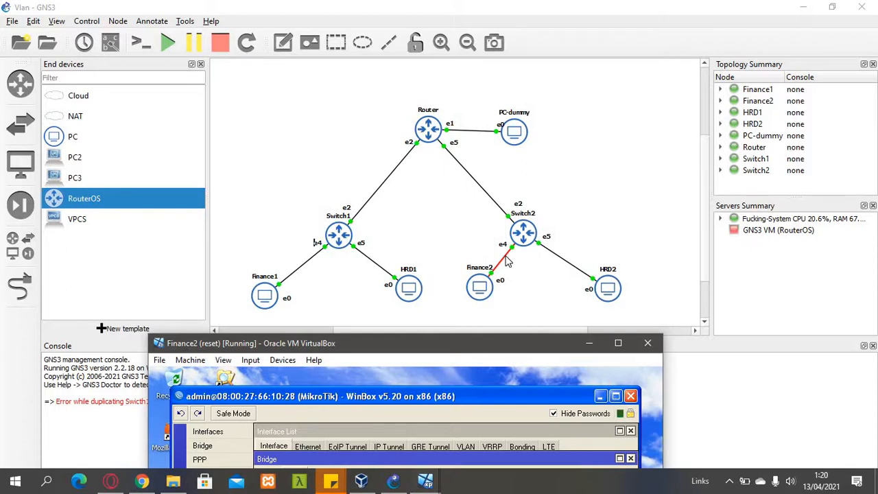
pyautogui.click(511, 275)
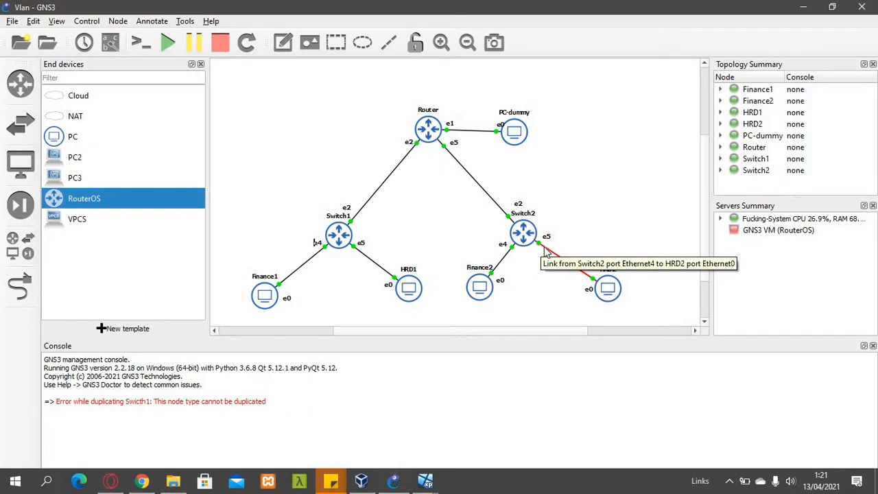
pyautogui.hotkey('alt', 'Tab')
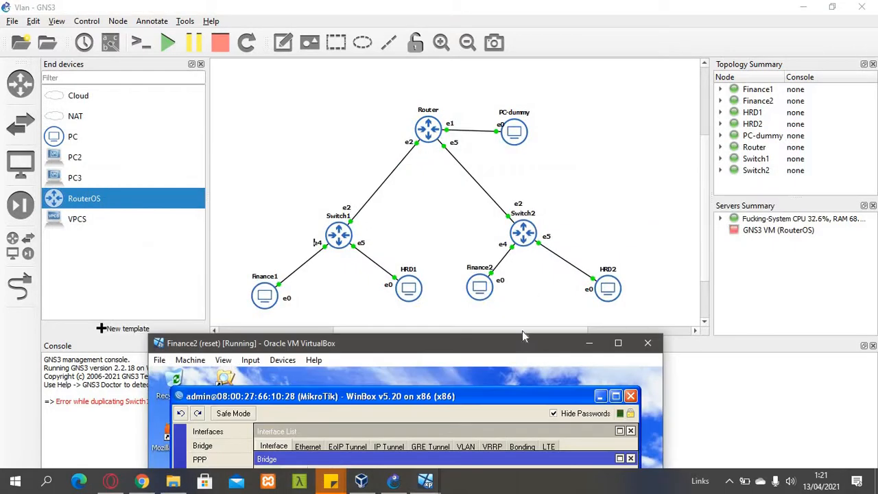
pyautogui.moveTo(516, 337); pyautogui.dragTo(617, 25)
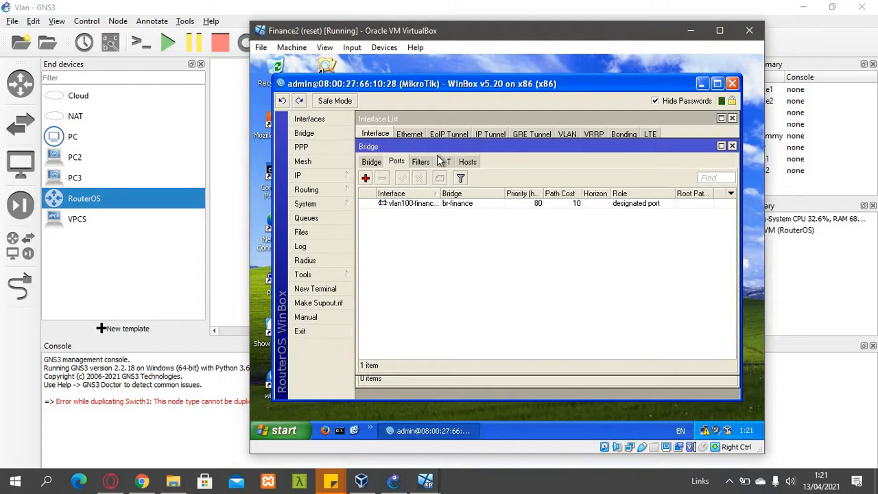
pyautogui.click(365, 179)
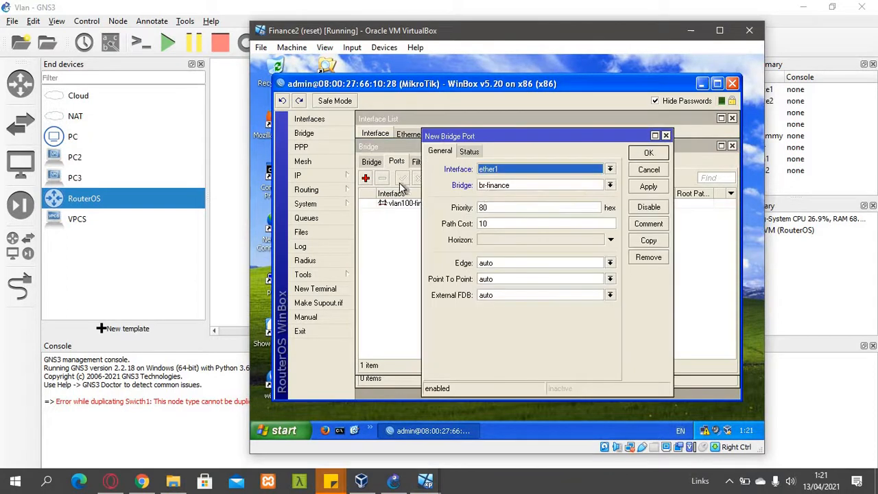
pyautogui.click(530, 168)
pyautogui.click(519, 199)
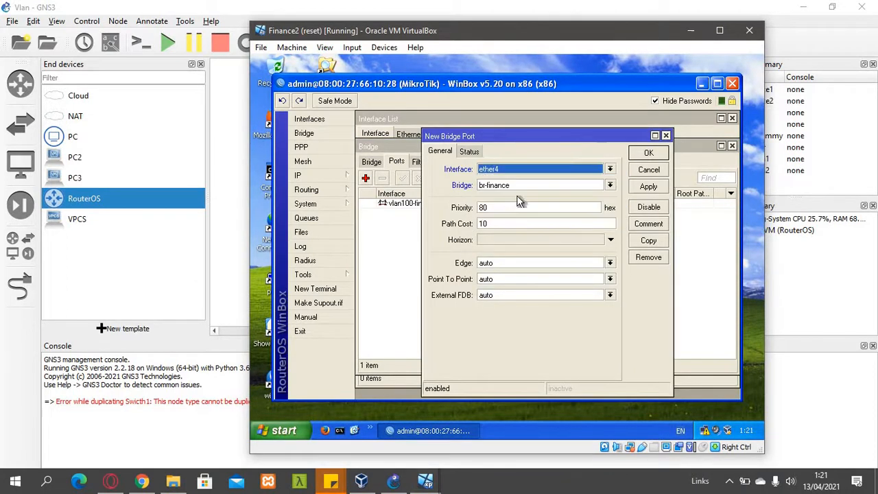
pyautogui.click(648, 153)
# - Add a bridge port on Switch2 that assigns interface ether5 to bridge br-hrd
pyautogui.click(366, 179)
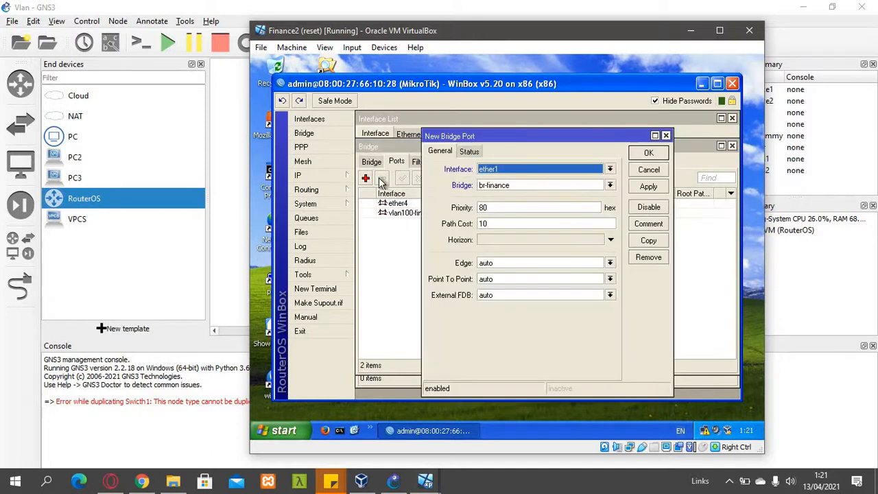
pyautogui.click(519, 171)
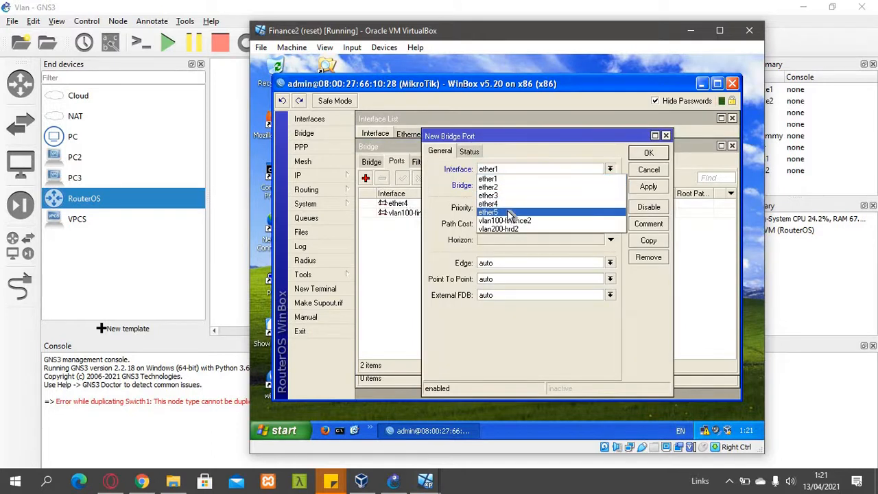
pyautogui.click(511, 211)
pyautogui.click(516, 186)
pyautogui.click(511, 202)
pyautogui.click(647, 151)
# - Add a bridge port on Switch2 that assigns interface vlan200-hrd2 to bridge br-hrd
pyautogui.click(367, 179)
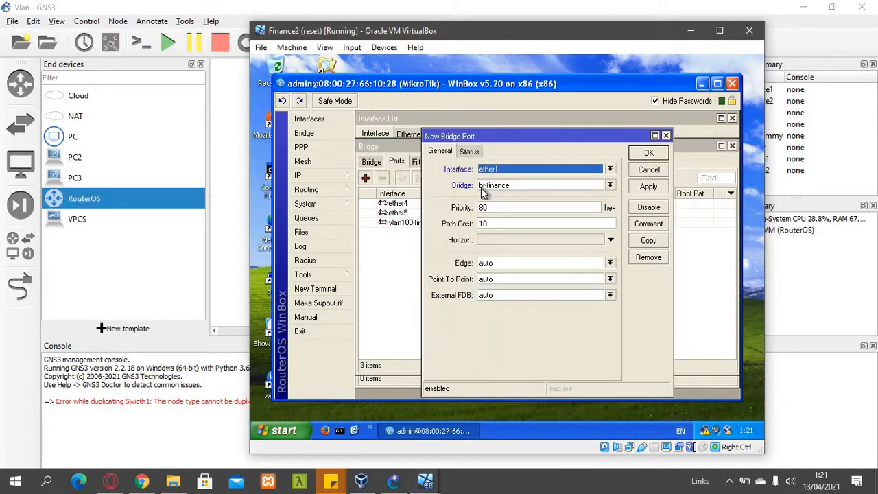
pyautogui.click(500, 188)
pyautogui.click(499, 204)
pyautogui.click(506, 170)
pyautogui.click(502, 228)
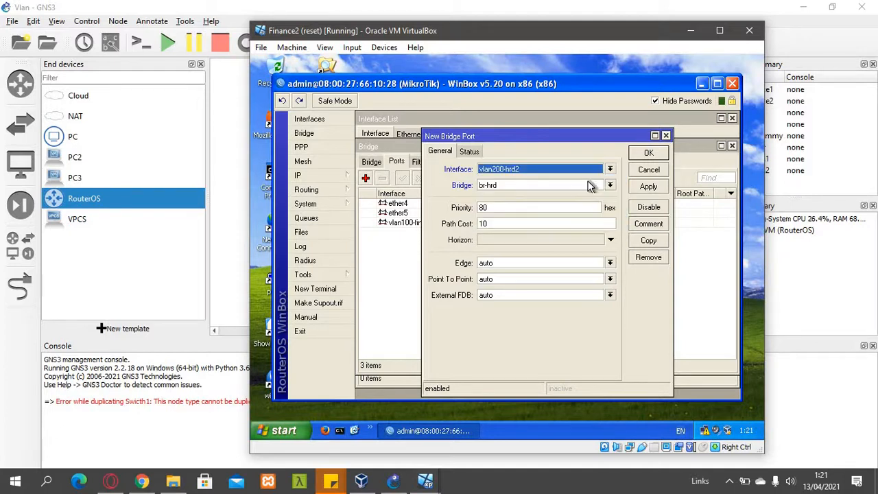
pyautogui.click(647, 153)
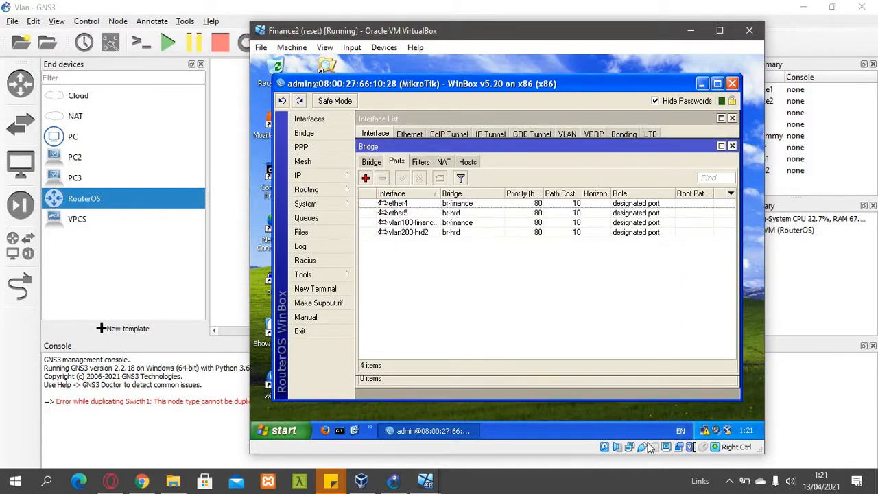
# - Check the IP configuration of the Finance2 virtual machine with ipconfig in a Command Prompt, then return to WinBox
pyautogui.moveTo(425, 482)
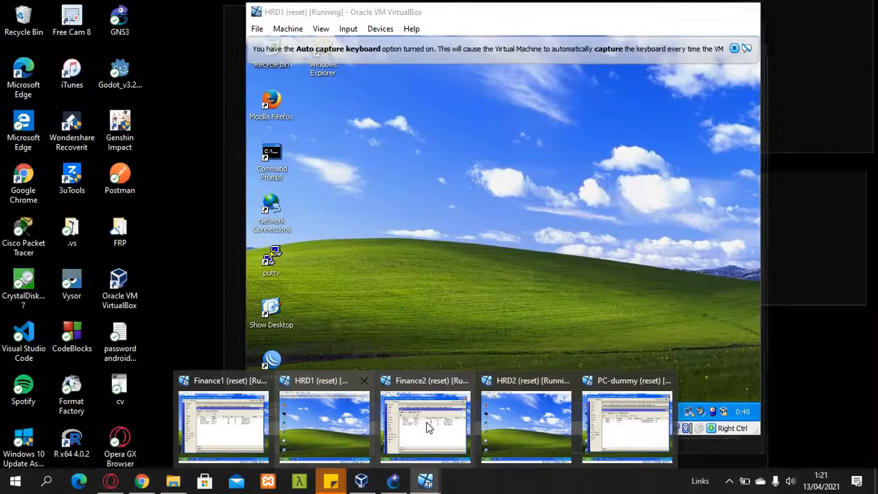
pyautogui.click(449, 413)
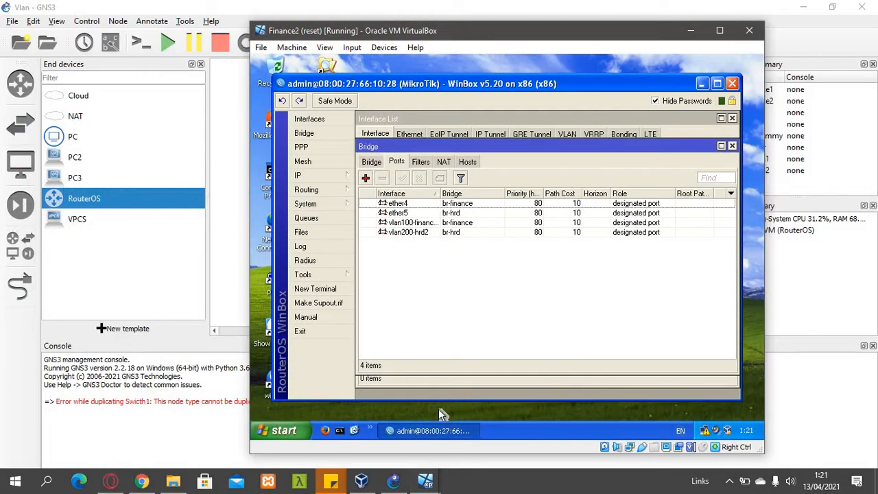
pyautogui.click(340, 430)
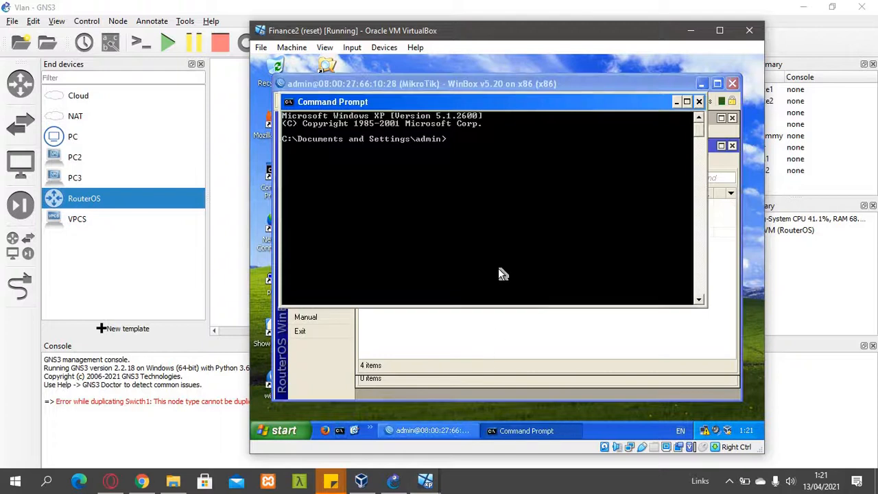
pyautogui.write('ipconfig')
pyautogui.press('Return')
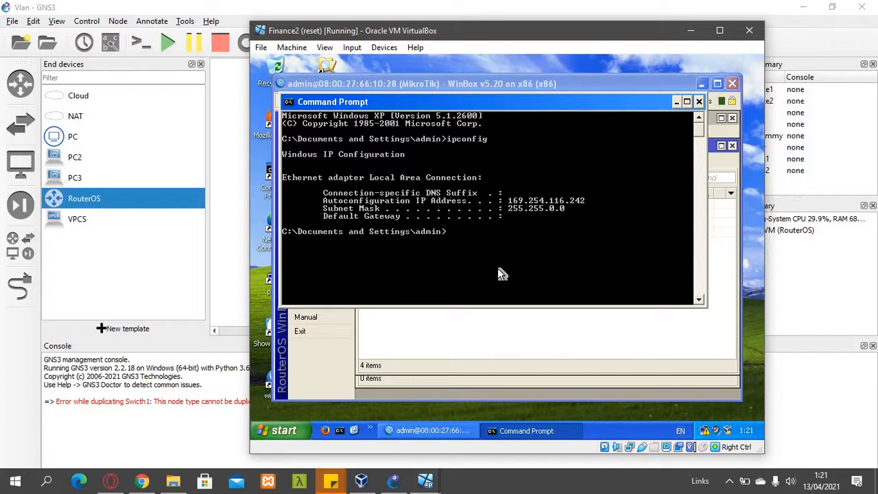
pyautogui.click(728, 275)
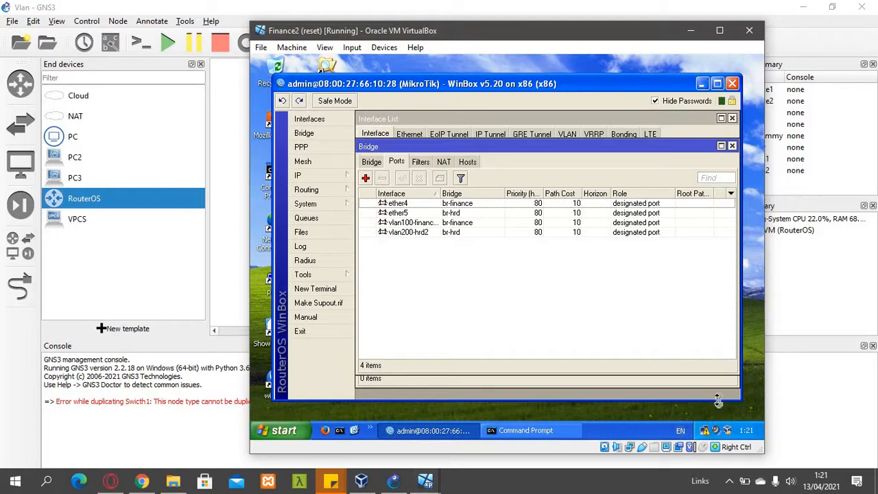
pyautogui.moveTo(705, 435)
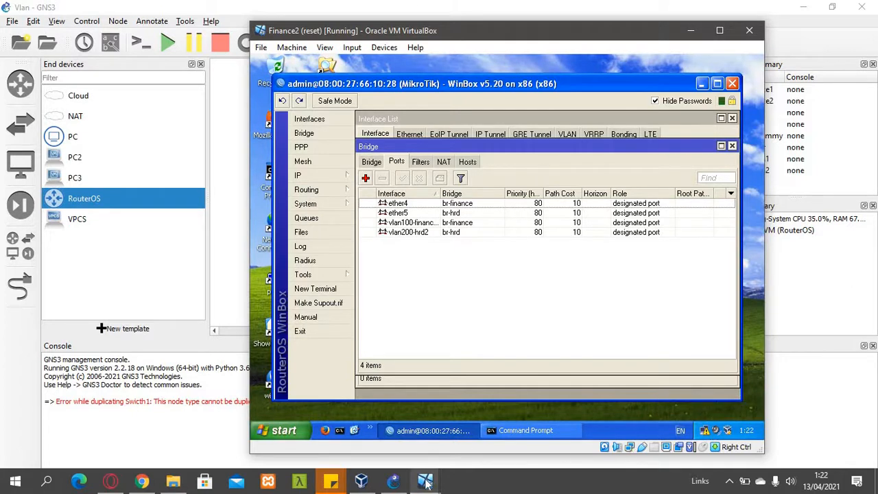
# - Switch to the PC-dummy virtual machine and view the router's DHCP server leases
pyautogui.moveTo(426, 480)
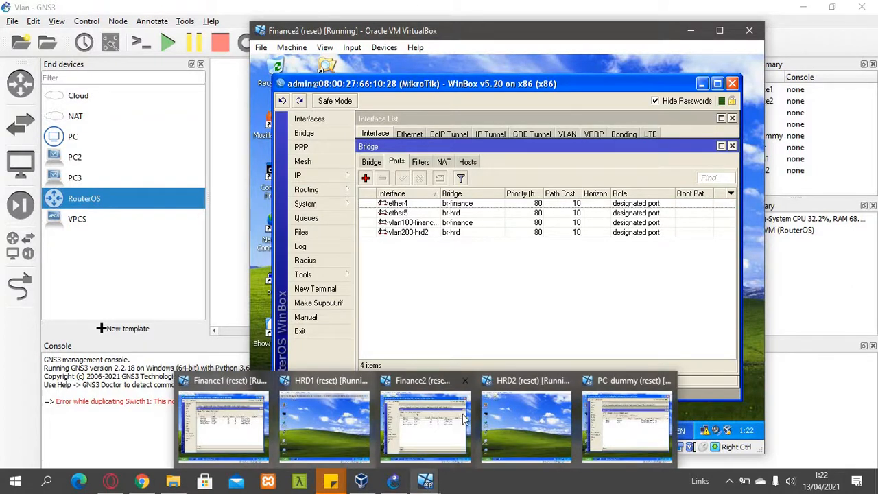
pyautogui.click(612, 422)
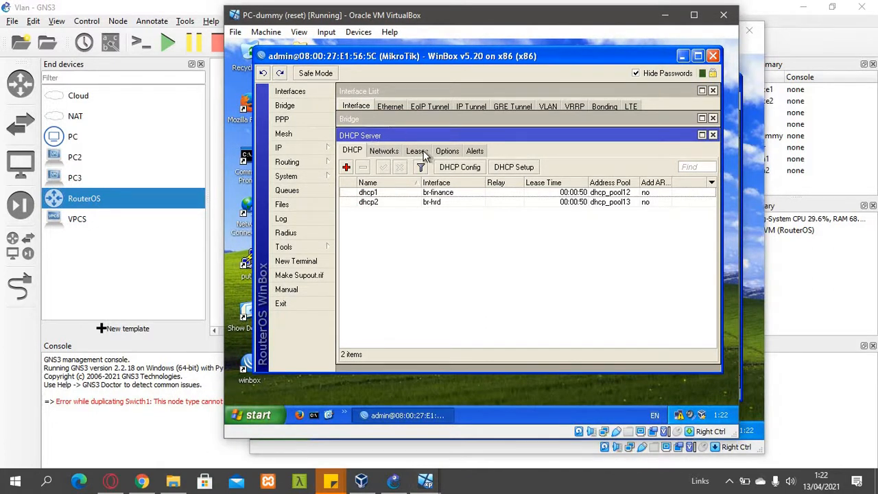
pyautogui.click(417, 151)
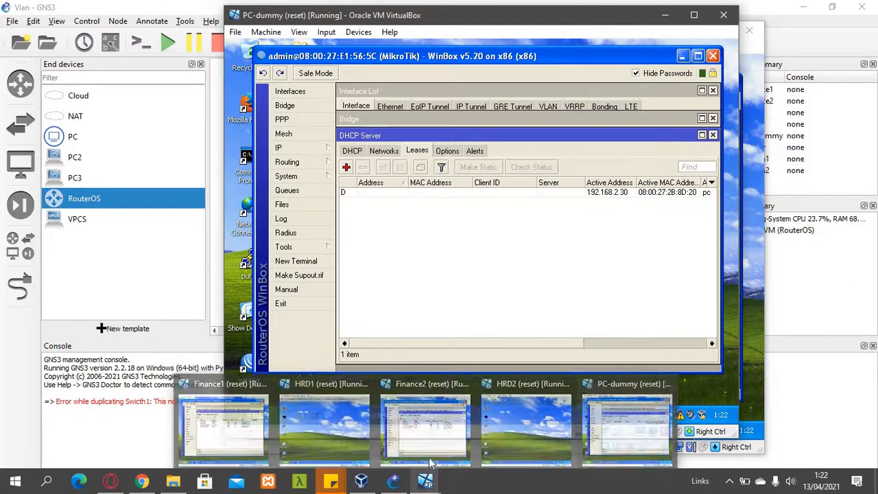
# - Return to the Finance2 virtual machine and run ipconfig again in its open Command Prompt
pyautogui.moveTo(426, 480)
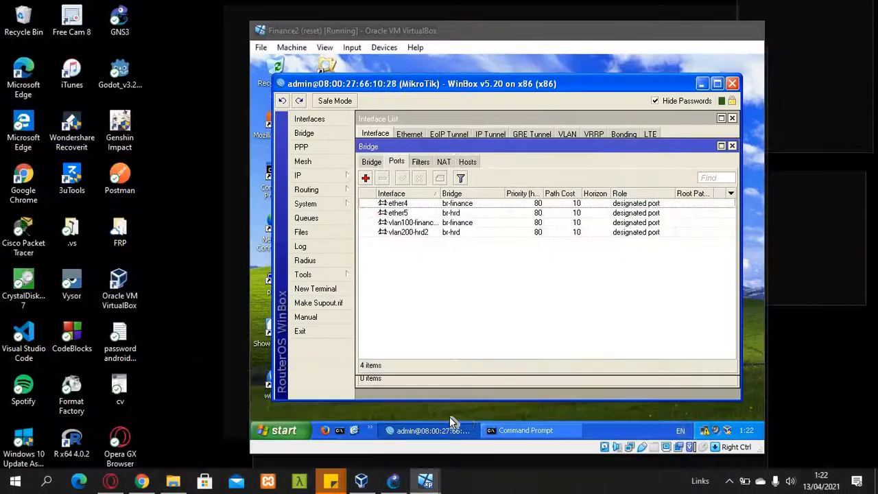
pyautogui.click(453, 420)
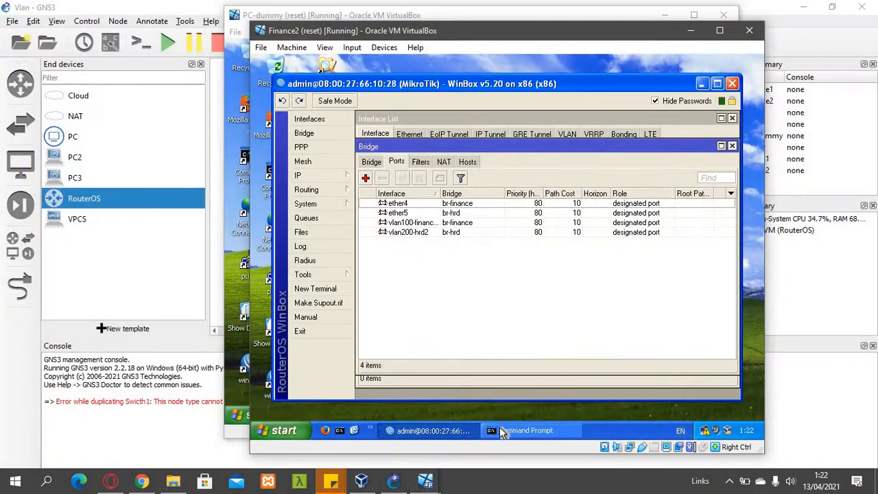
pyautogui.click(504, 430)
pyautogui.write('ipconfig')
pyautogui.press('Return')
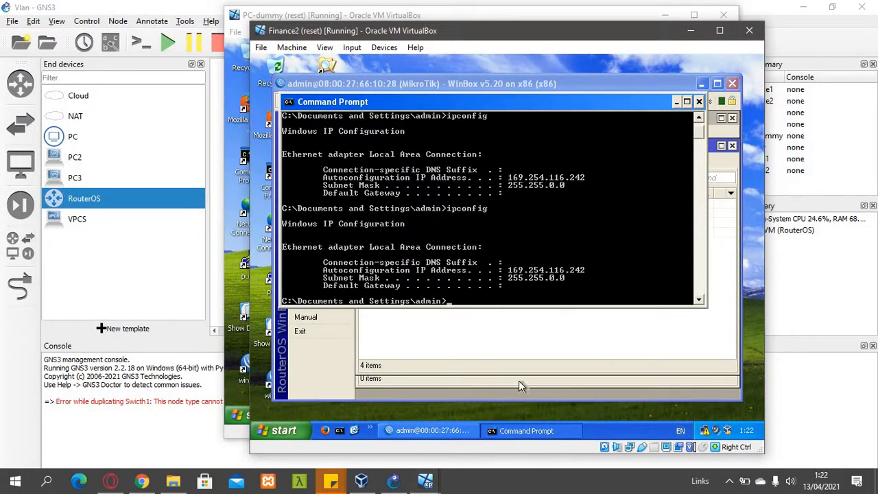
# - Switch to the HRD1 virtual machine and check its IP configuration with ipconfig in a Command Prompt
pyautogui.moveTo(426, 481)
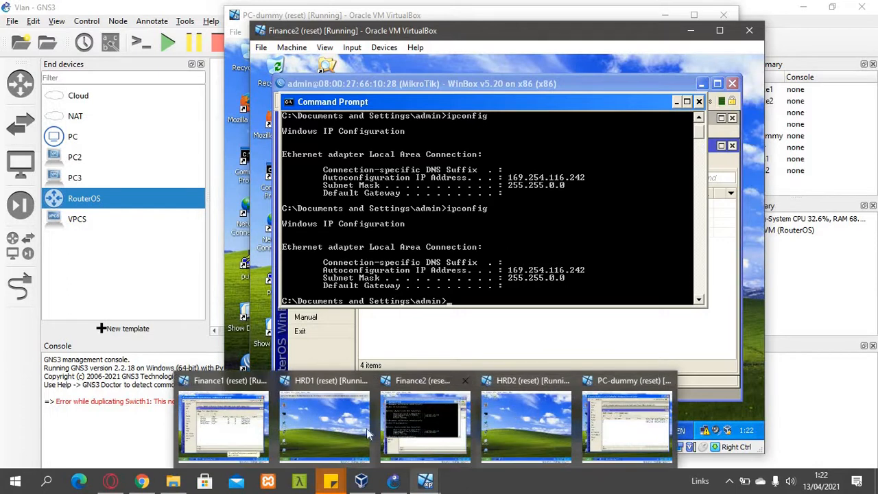
pyautogui.click(347, 428)
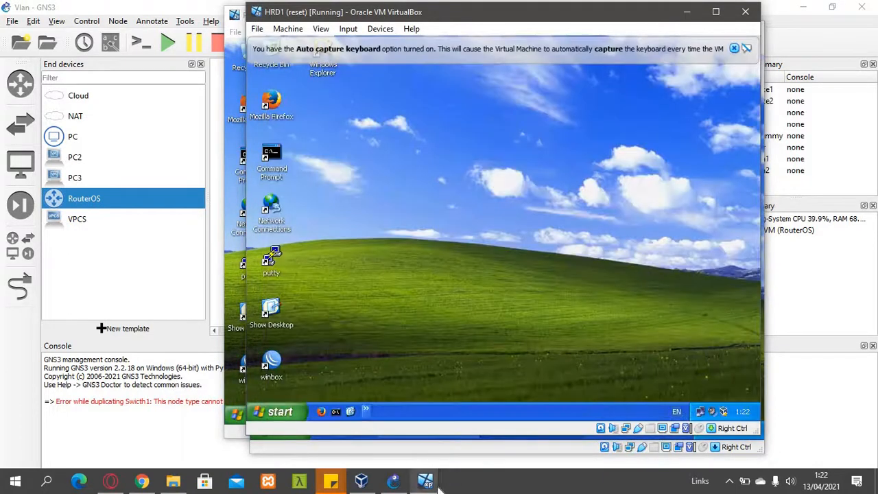
pyautogui.moveTo(426, 480)
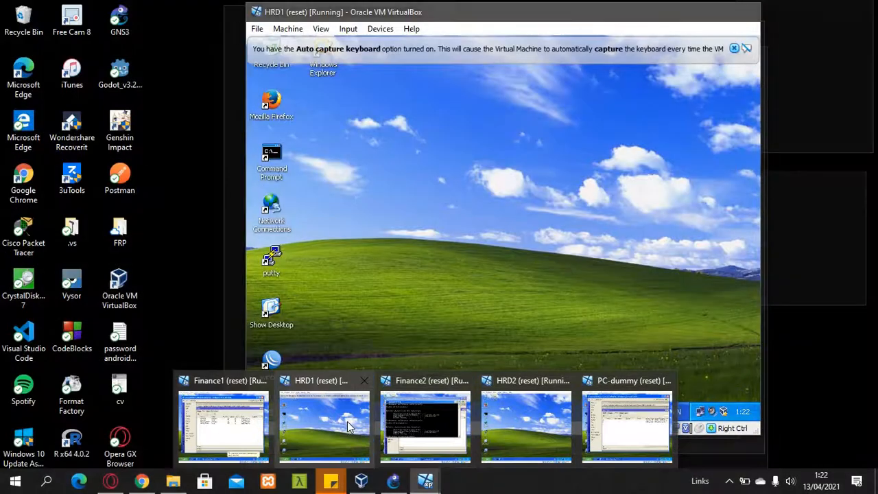
pyautogui.click(347, 426)
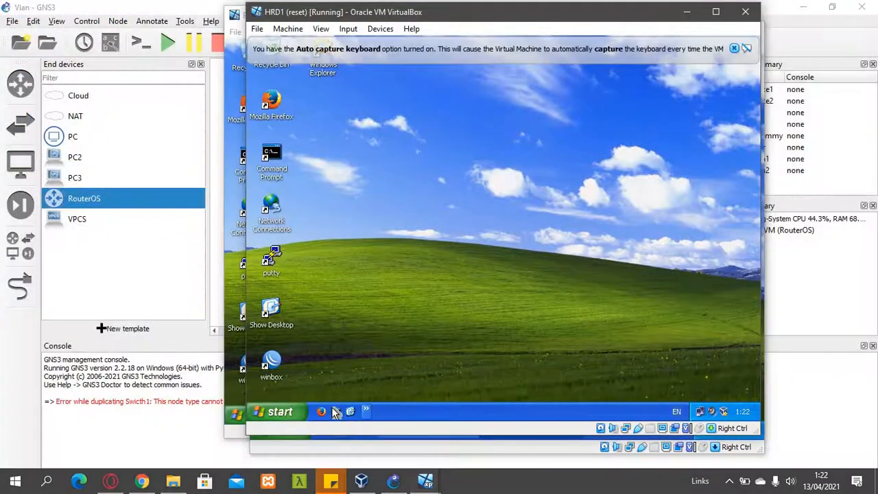
pyautogui.click(336, 412)
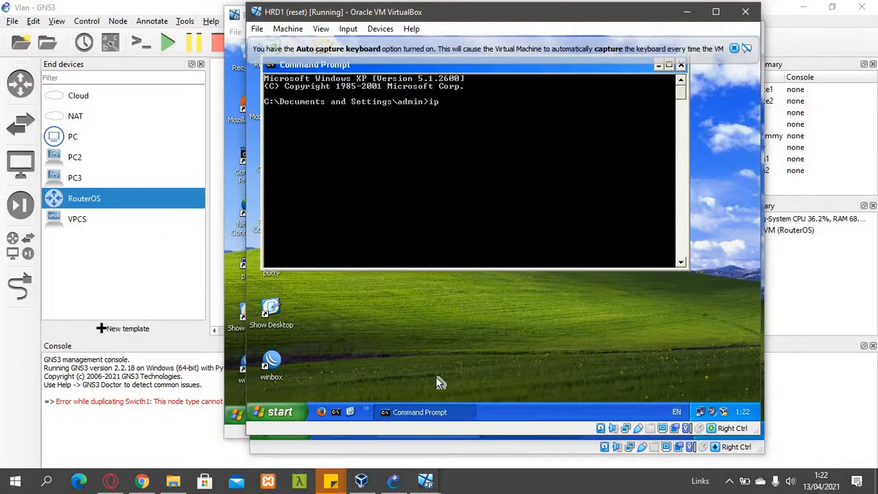
pyautogui.write('ipconfig')
pyautogui.press('Return')
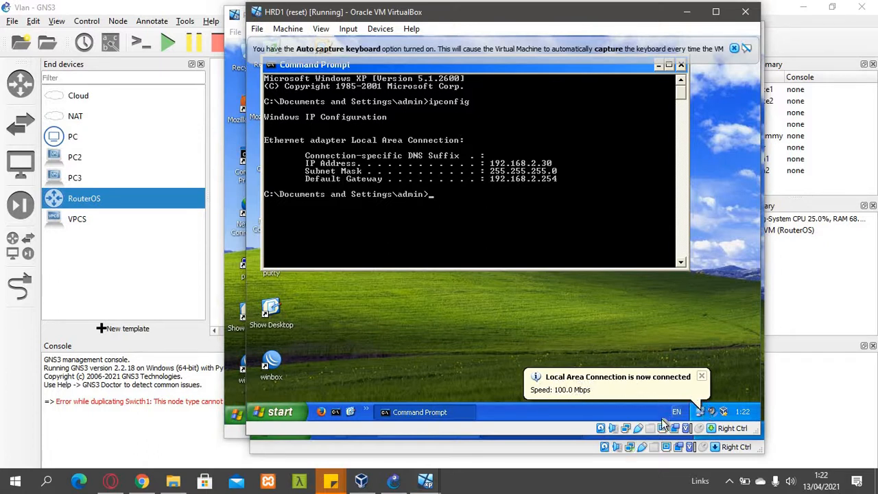
pyautogui.click(419, 483)
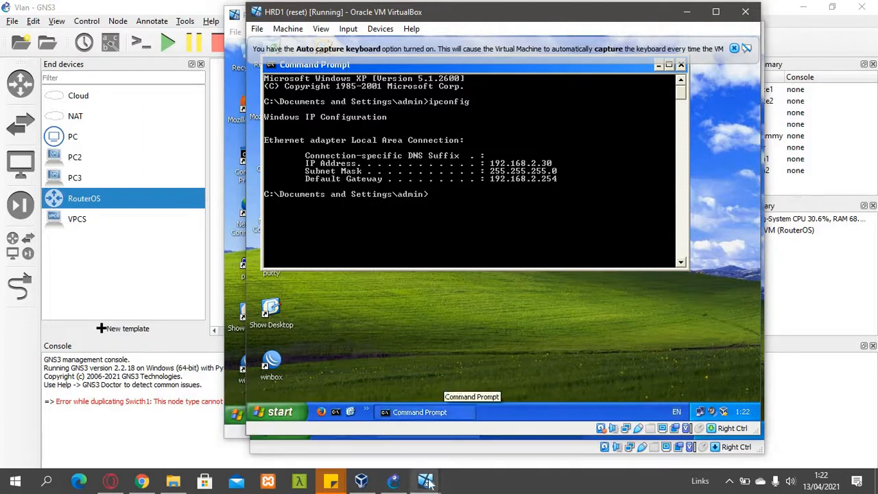
# - View the router's DHCP leases on PC-dummy, and check the Finance1 virtual machine's IP configuration with ipconfig in a Command Prompt
pyautogui.moveTo(429, 483)
pyautogui.click(620, 424)
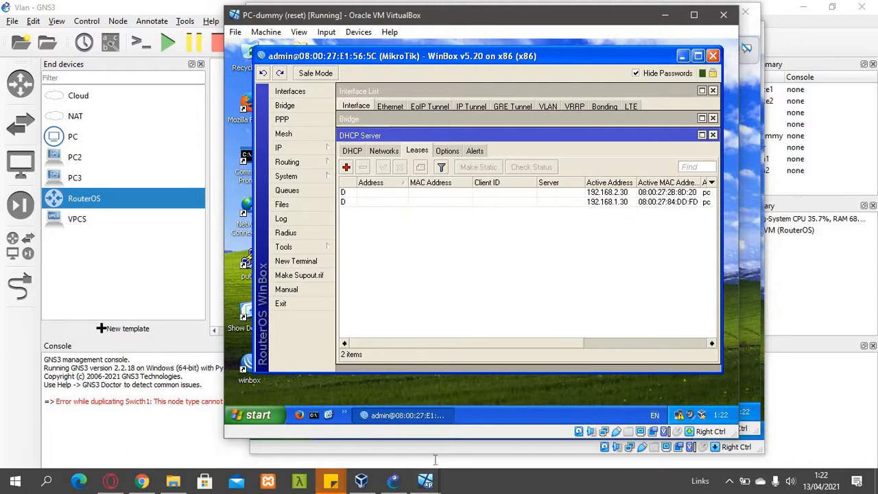
pyautogui.moveTo(429, 482)
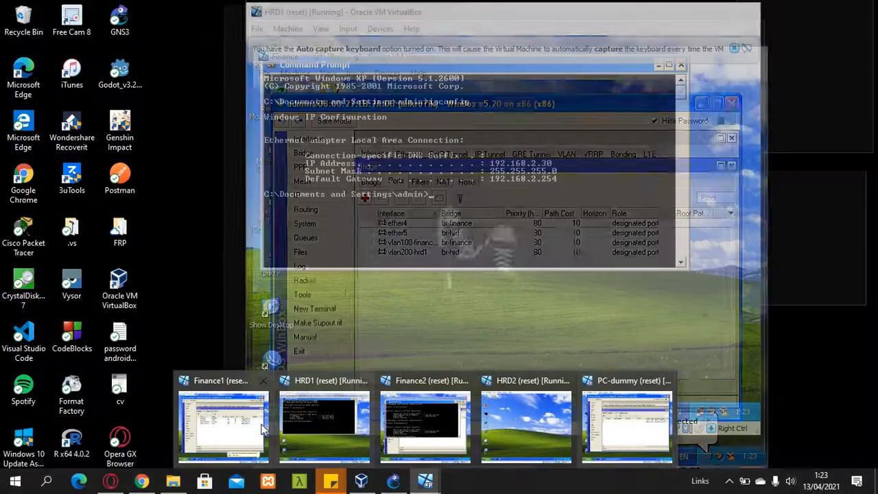
pyautogui.click(223, 426)
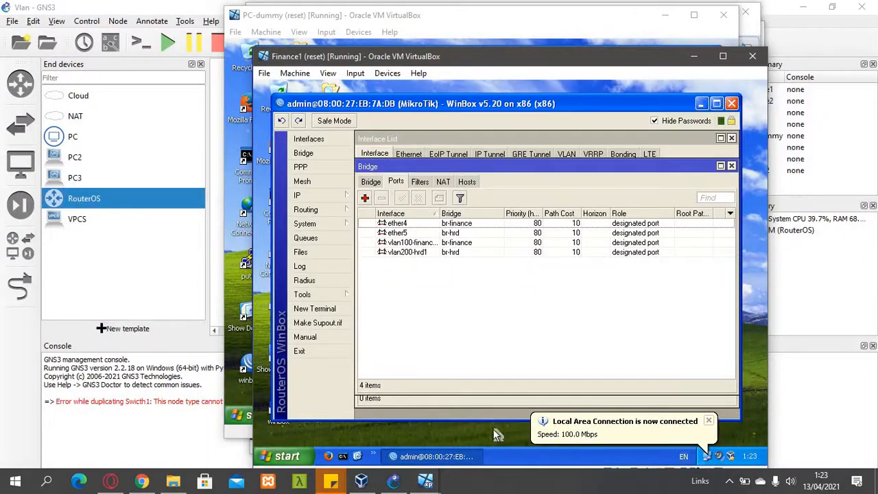
pyautogui.click(342, 456)
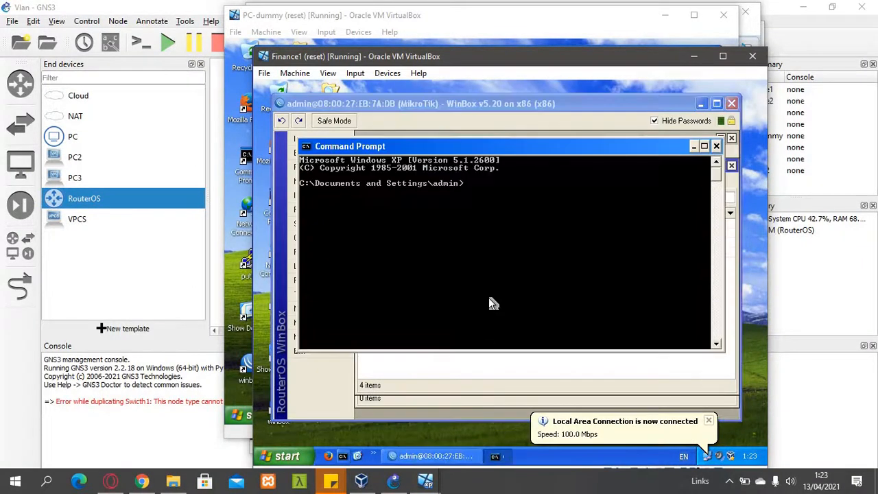
pyautogui.write('ipconfig')
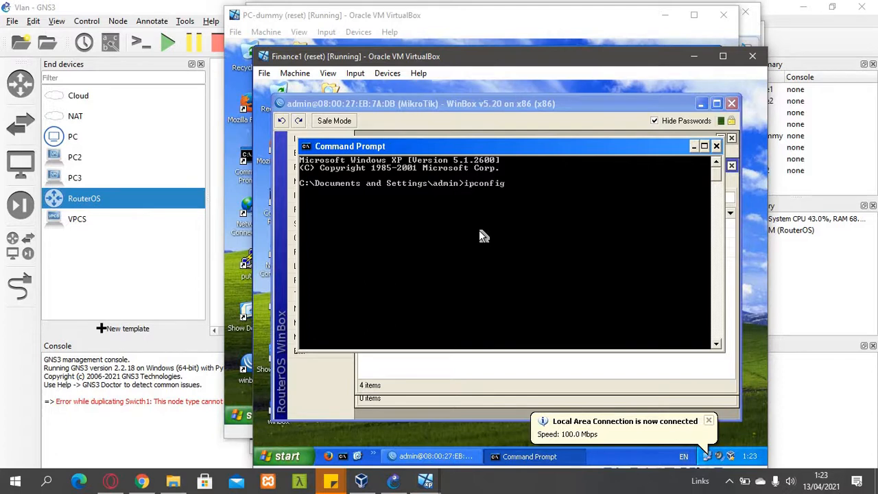
pyautogui.press('Return')
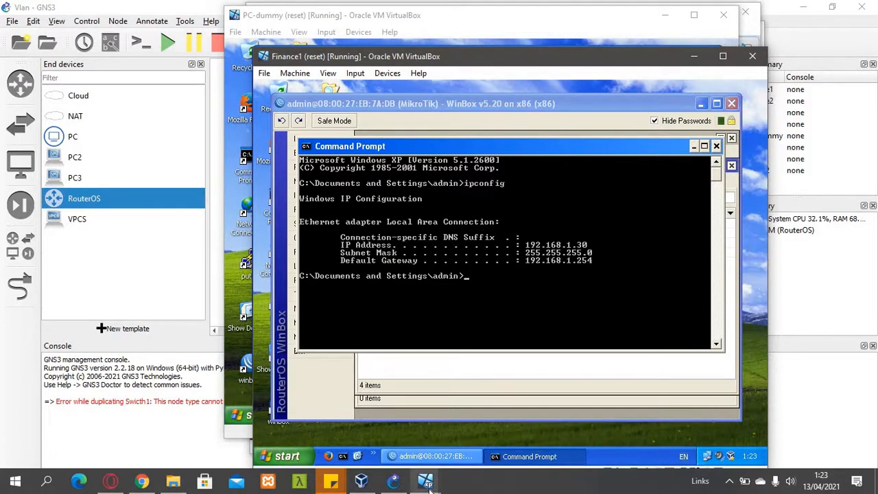
# - Return to the DHCP leases on the PC-dummy virtual machine, and bring up the HRD2 virtual machine
pyautogui.moveTo(428, 478)
pyautogui.click(607, 419)
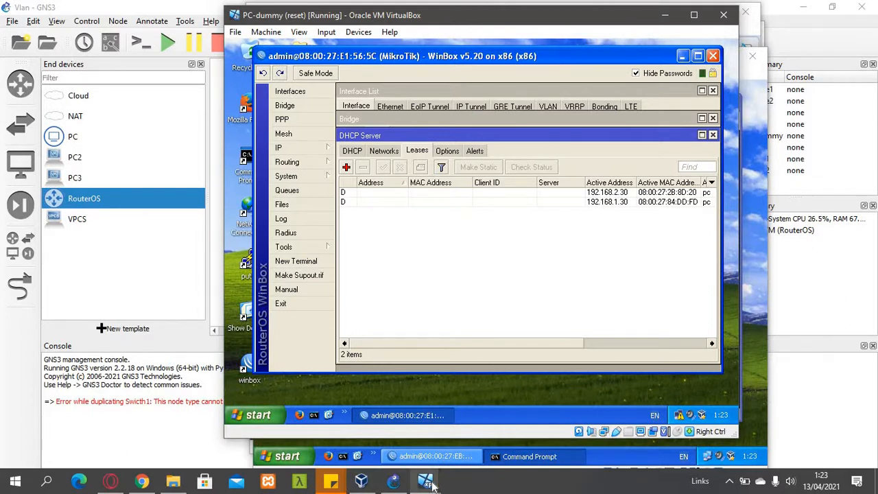
pyautogui.moveTo(426, 483)
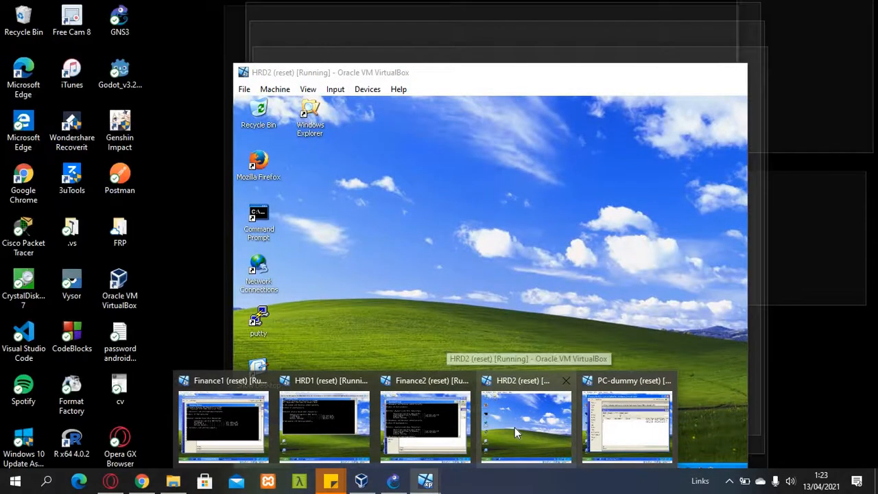
pyautogui.click(515, 428)
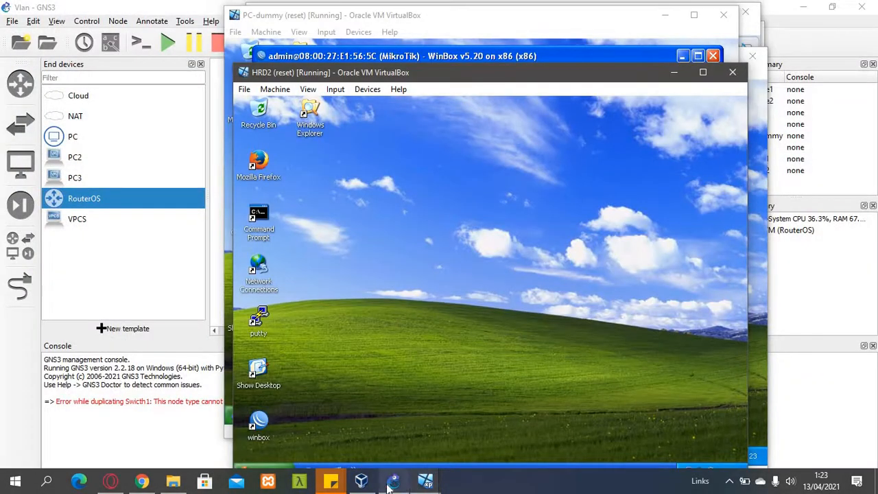
# - Switch to the Finance2 virtual machine, move its Command Prompt window slightly upward and clear the output with cls
pyautogui.moveTo(427, 481)
pyautogui.click(424, 436)
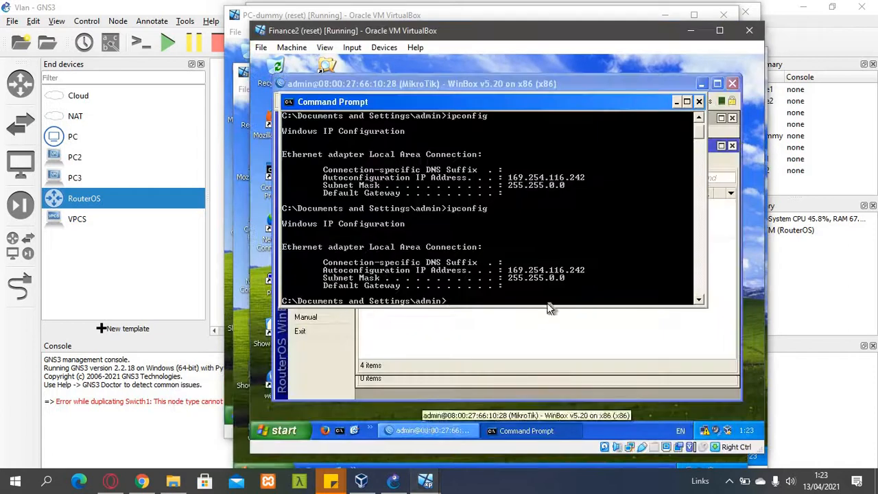
pyautogui.moveTo(608, 106); pyautogui.dragTo(618, 80)
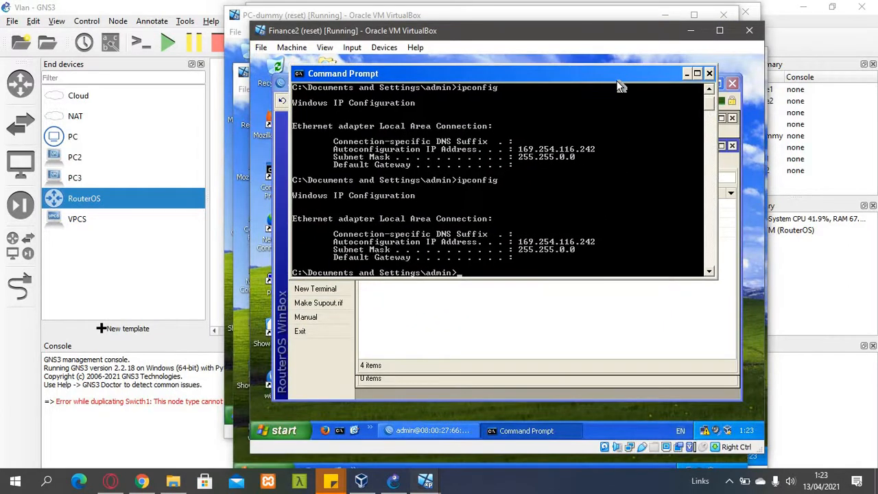
pyautogui.write('cls')
pyautogui.press('Return')
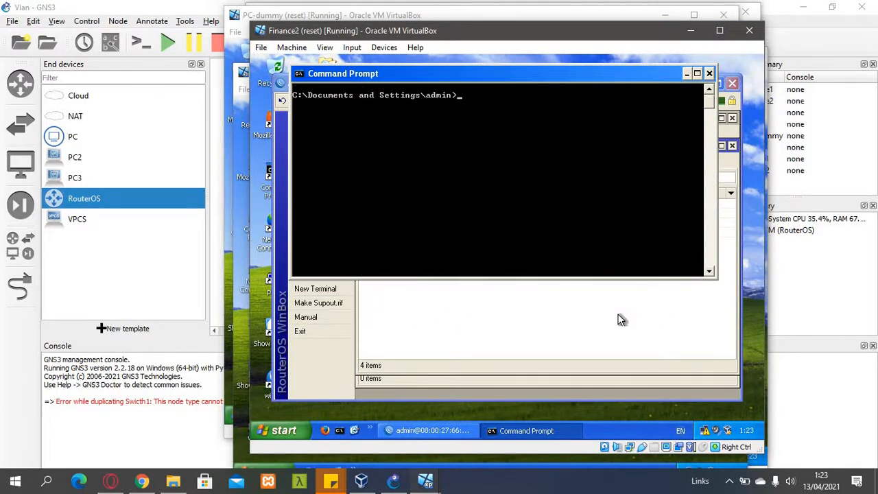
# - Inspect Switch2's bridges and interface list in WinBox, and the link between Router and Switch2 in the GNS3 topology
pyautogui.click(622, 322)
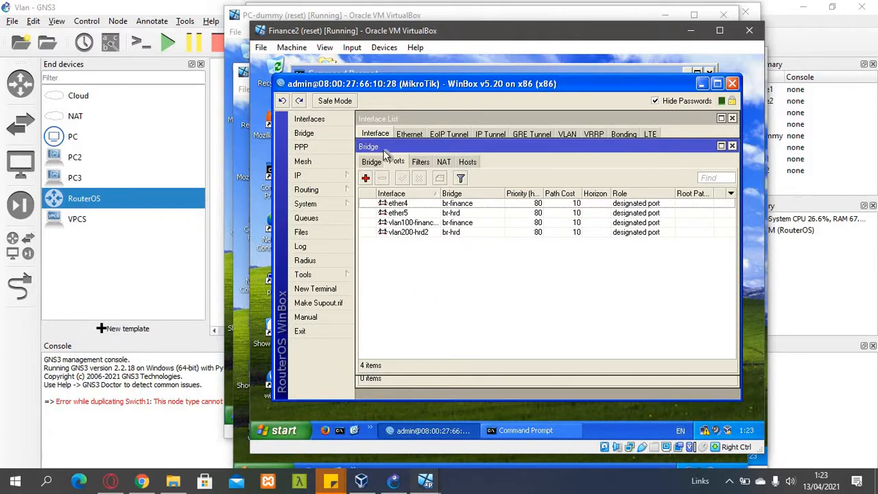
pyautogui.click(371, 161)
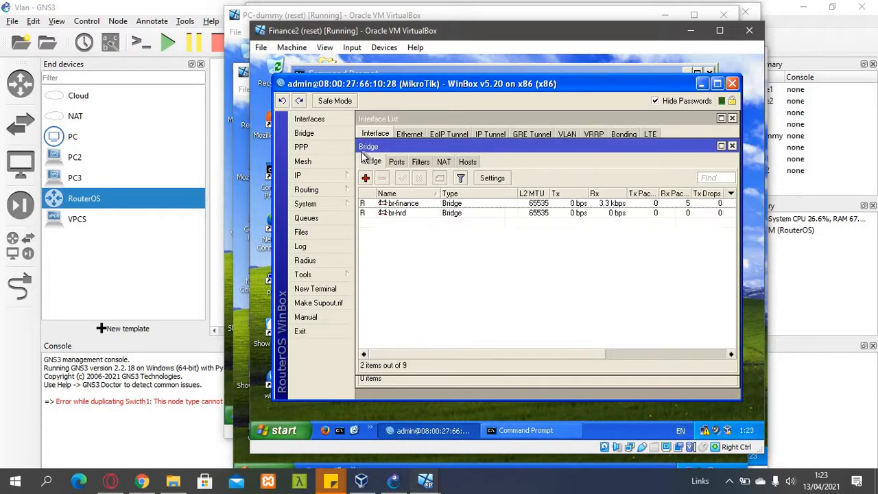
pyautogui.click(310, 119)
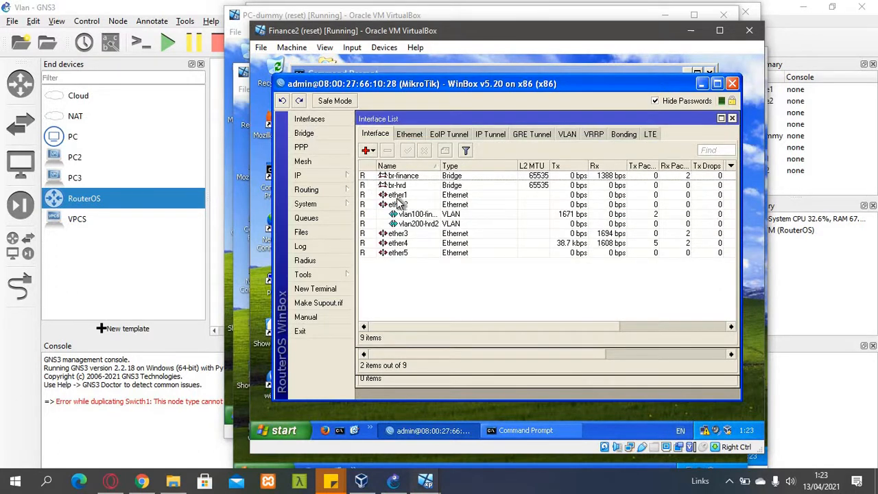
pyautogui.click(788, 281)
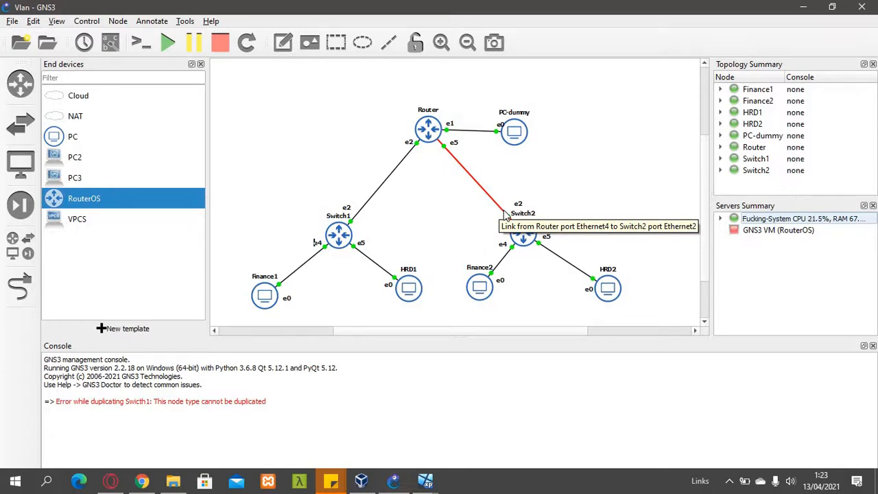
pyautogui.moveTo(514, 227)
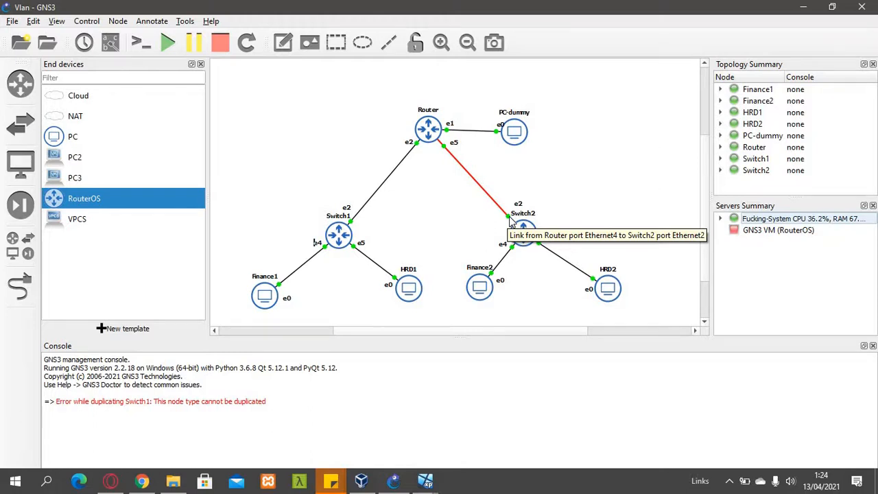
# - Return to WinBox on Finance2 and set the parent interface of VLAN vlan100-finance2 to ether3
pyautogui.moveTo(425, 478)
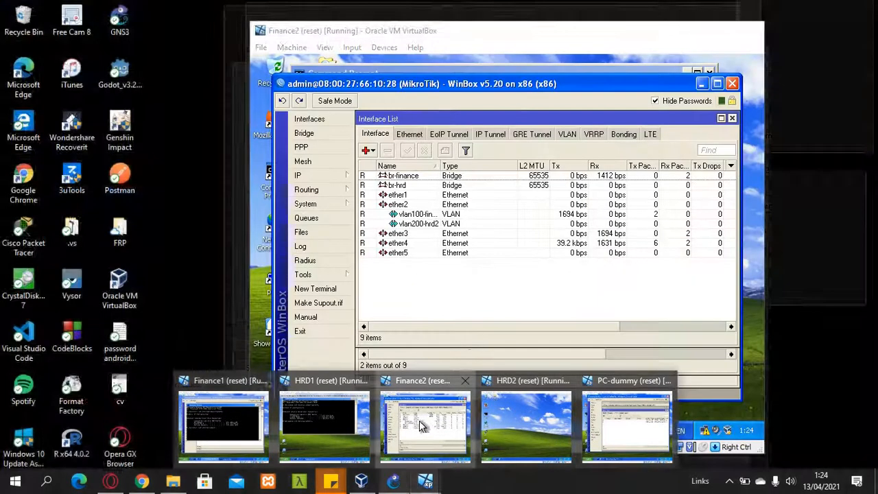
pyautogui.click(419, 423)
pyautogui.doubleClick(410, 214)
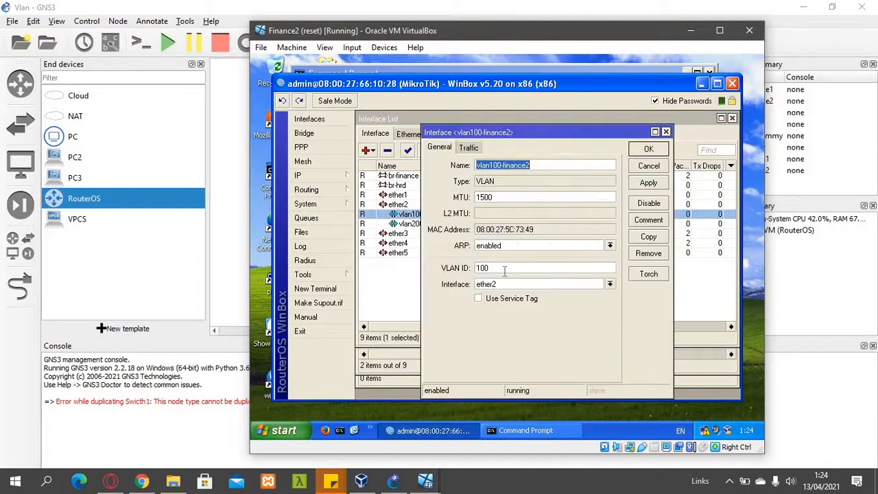
pyautogui.click(509, 284)
pyautogui.click(506, 327)
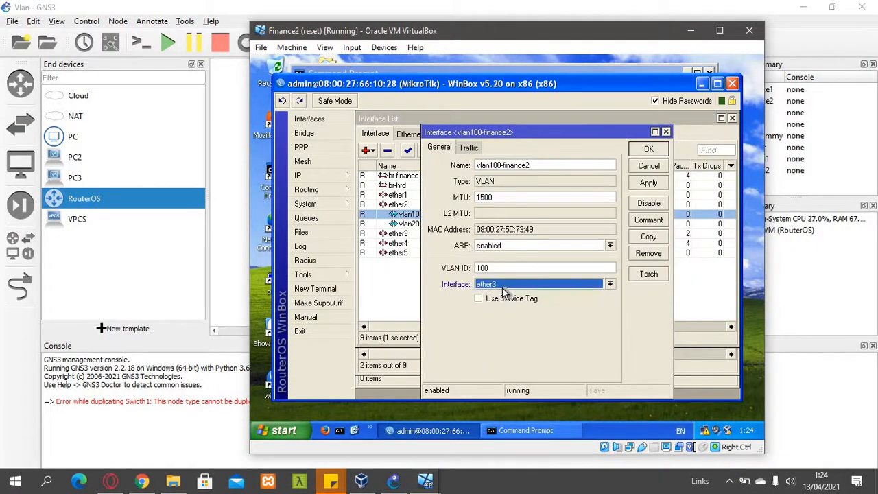
pyautogui.click(653, 149)
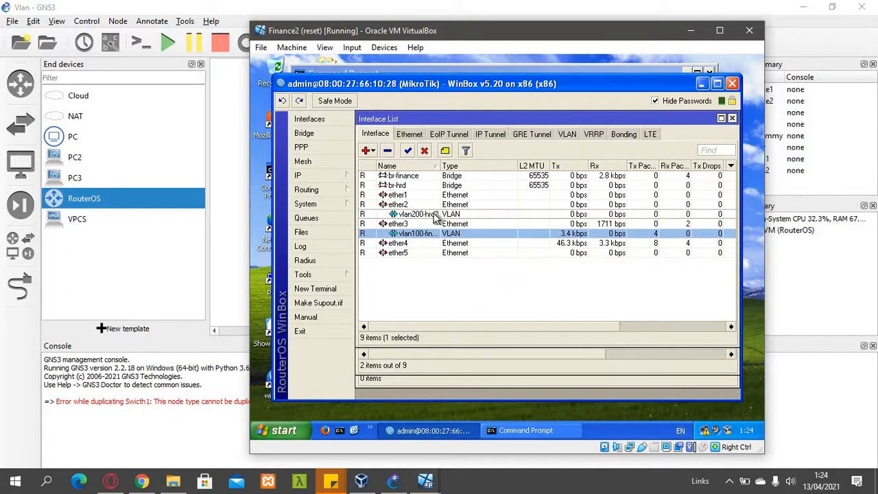
# - Set the parent interface of VLAN vlan200-hrd2 on Switch2 to ether3
pyautogui.click(435, 214)
pyautogui.doubleClick(434, 215)
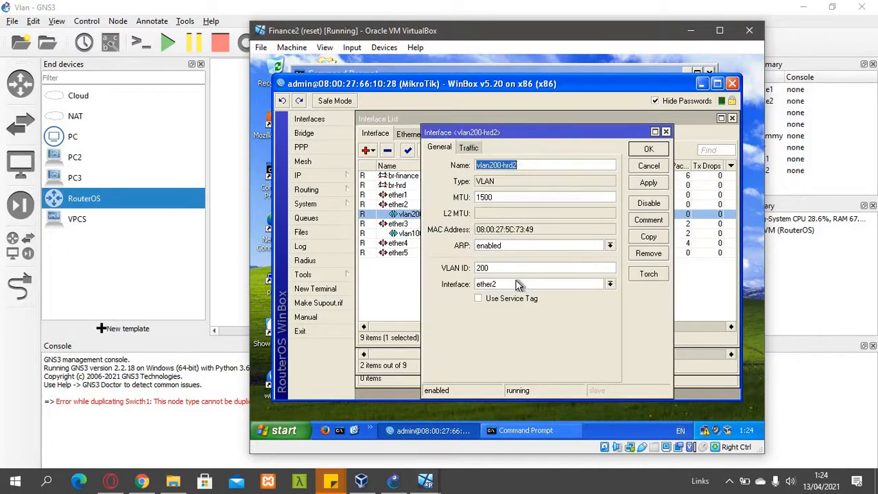
pyautogui.click(516, 284)
pyautogui.click(520, 327)
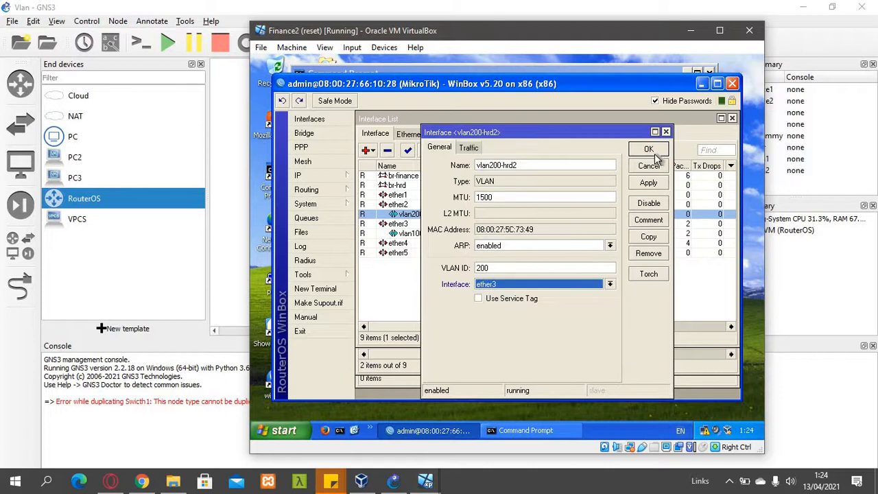
pyautogui.click(653, 150)
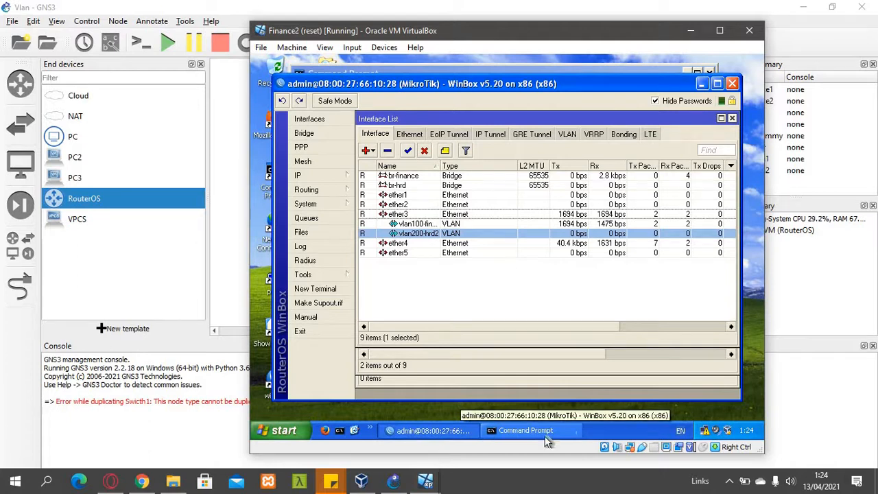
# - Check the router's DHCP leases on PC-dummy for addresses assigned to the Switch2 clients
pyautogui.moveTo(426, 482)
pyautogui.click(589, 432)
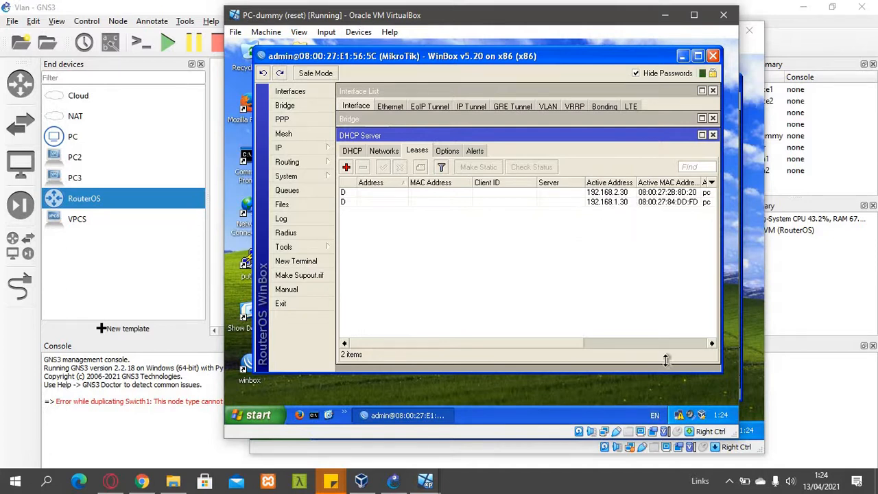
pyautogui.click(716, 393)
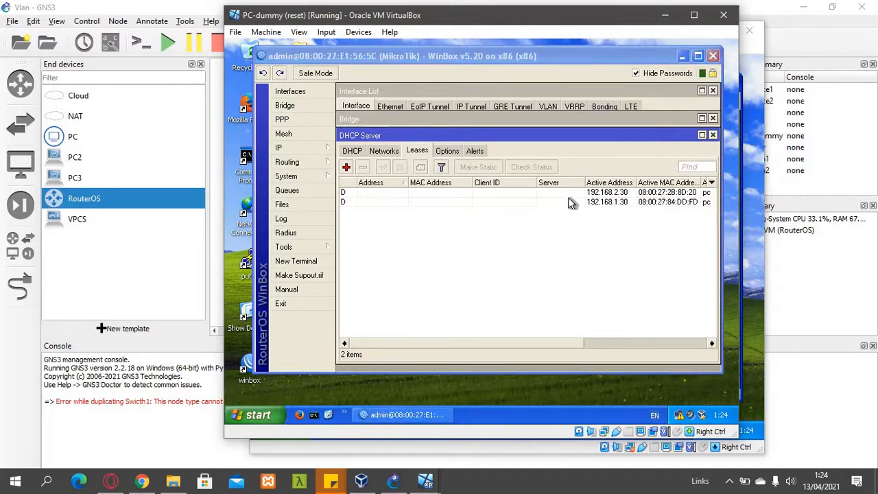
# - Return to the Finance2 virtual machine and review Switch2's bridges, bridge ports and interface list in WinBox
pyautogui.click(754, 384)
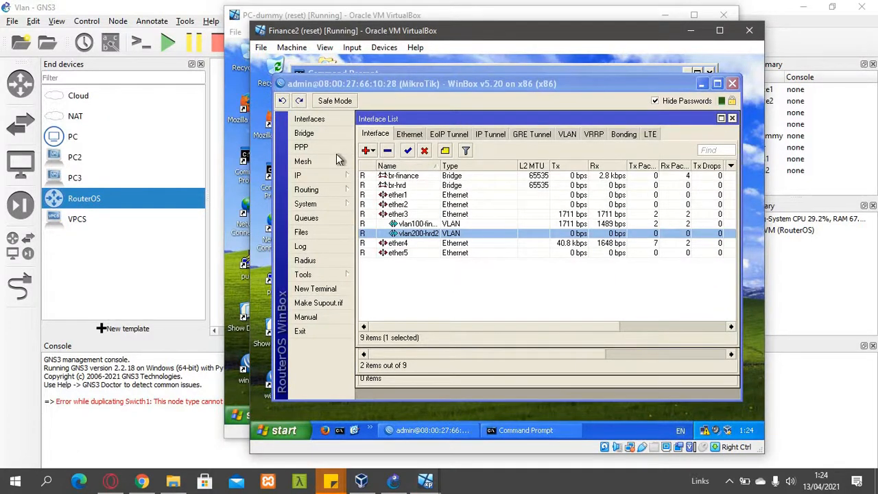
pyautogui.click(306, 133)
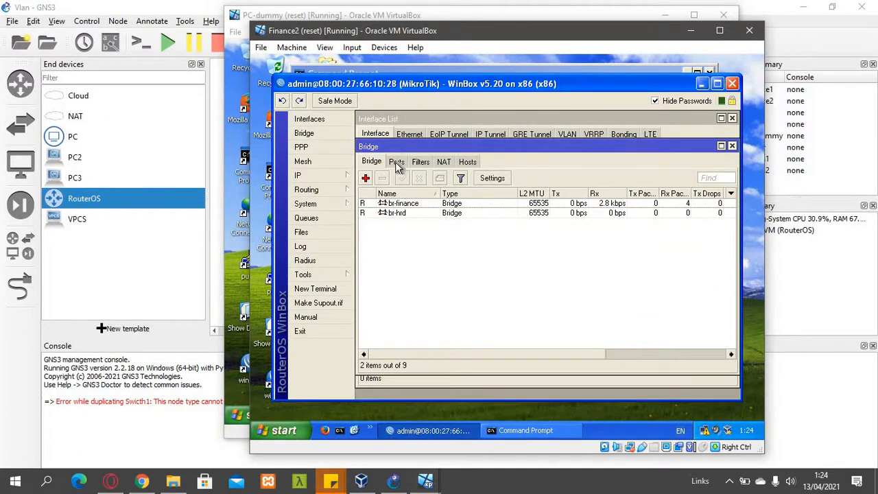
pyautogui.click(396, 165)
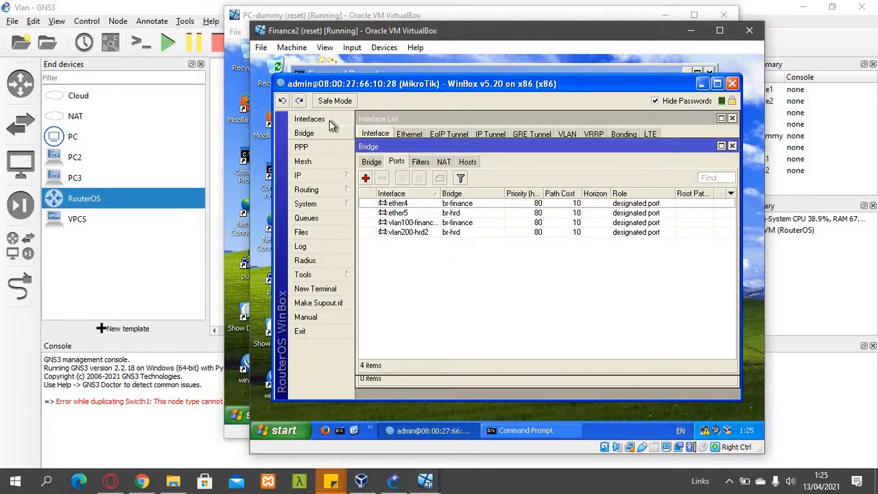
pyautogui.click(310, 119)
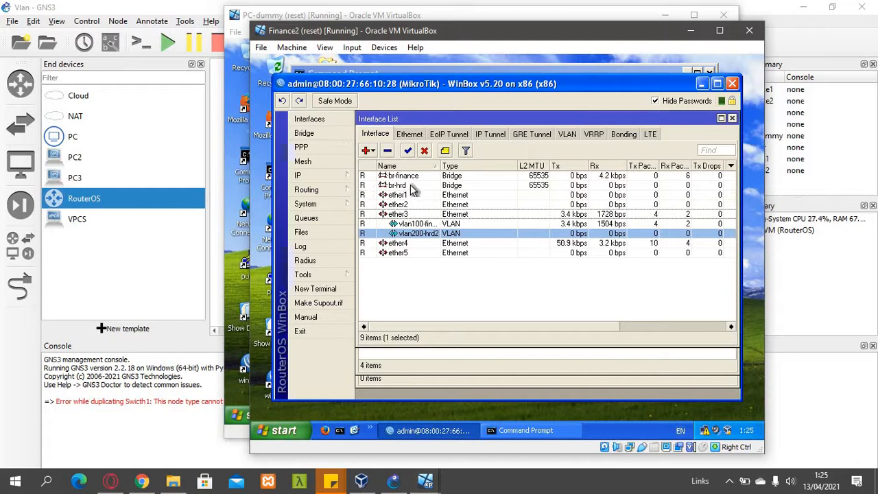